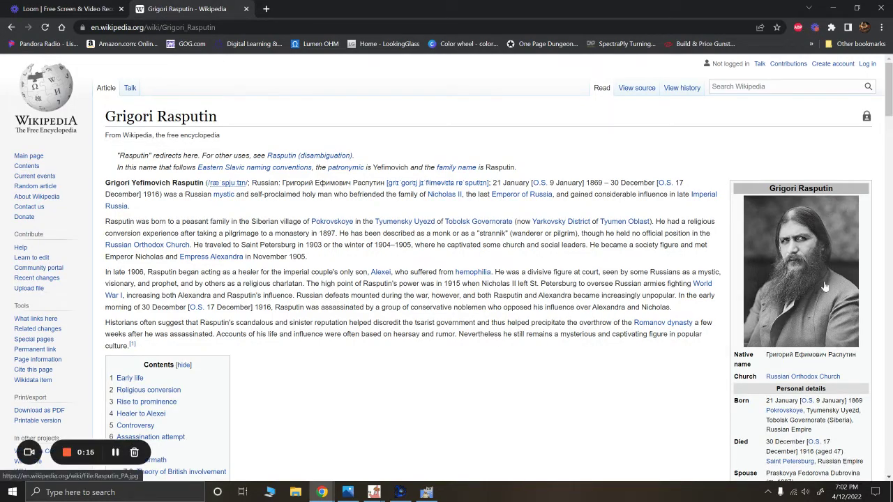
- Open the Grigori Rasputin article's portrait and page through its image gallery to examine the historical reference photos
click(826, 288)
click(868, 248)
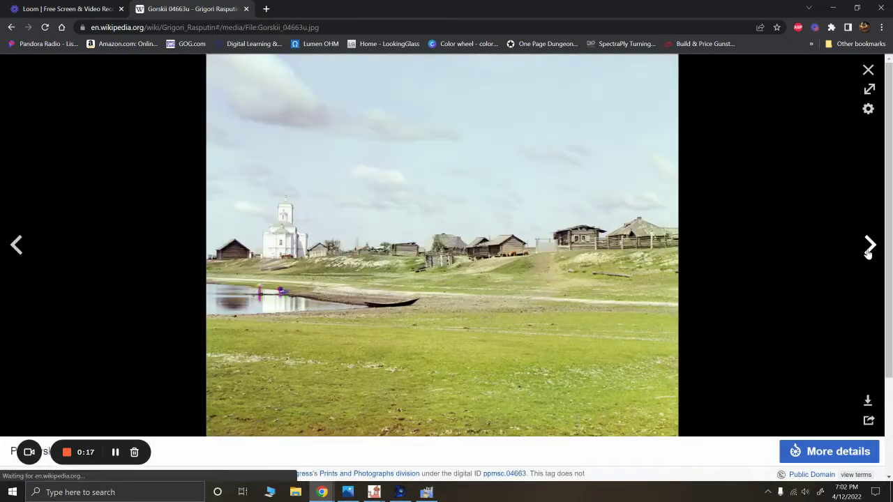
click(15, 244)
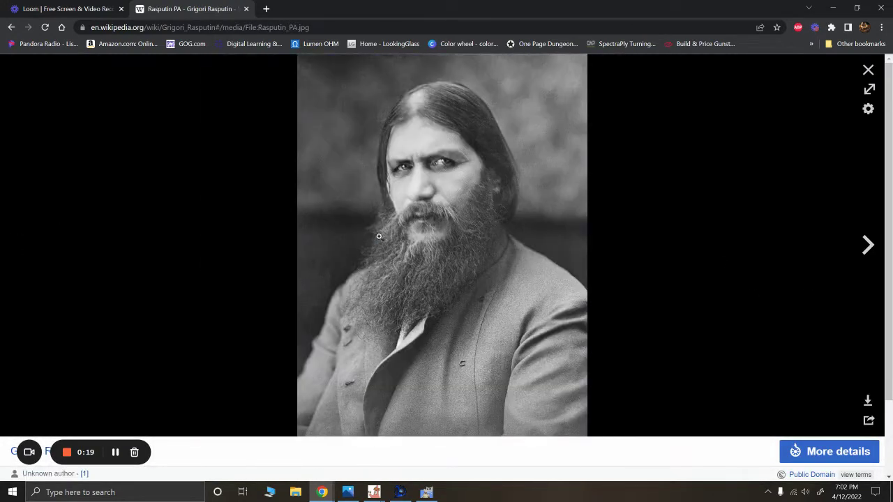
click(869, 246)
click(869, 246)
click(868, 245)
click(869, 246)
click(869, 245)
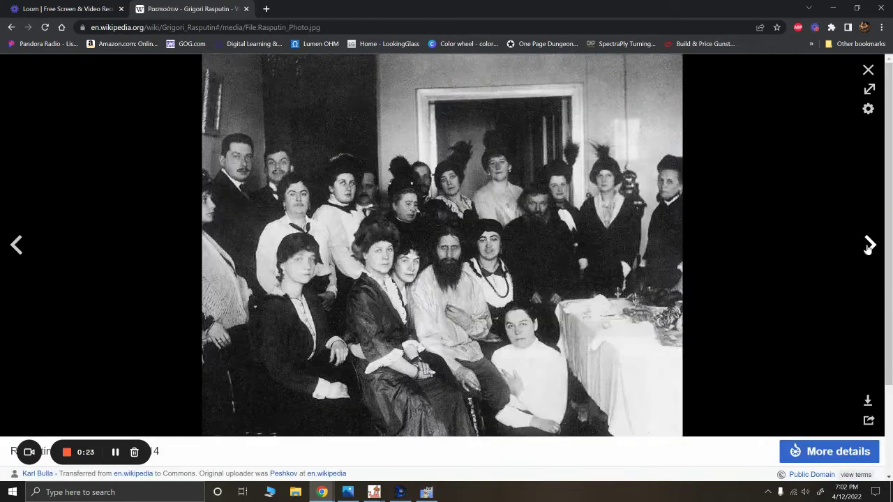
click(869, 245)
click(869, 246)
click(868, 245)
key(Left)
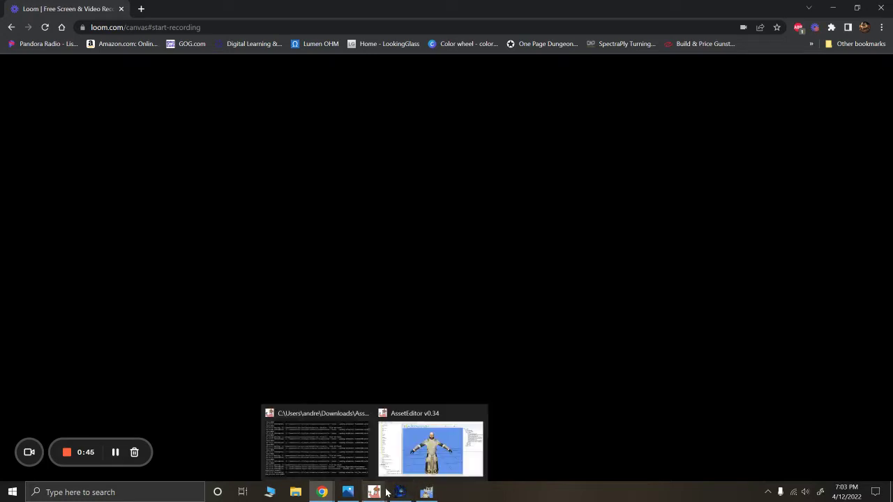
- Switch to AssetEditor and examine the ksl_kostaltyn_body_12 character's armour, belt weapon, robe and head from the front and side
click(405, 458)
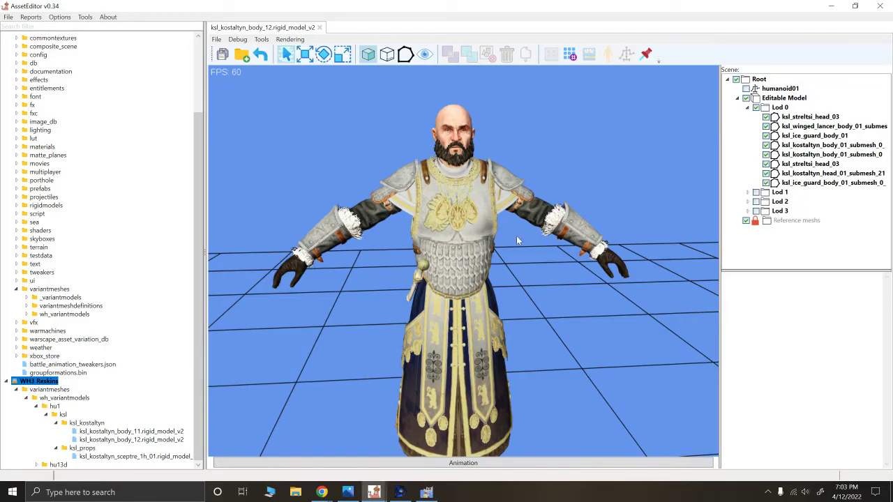
drag(568, 272, 428, 279)
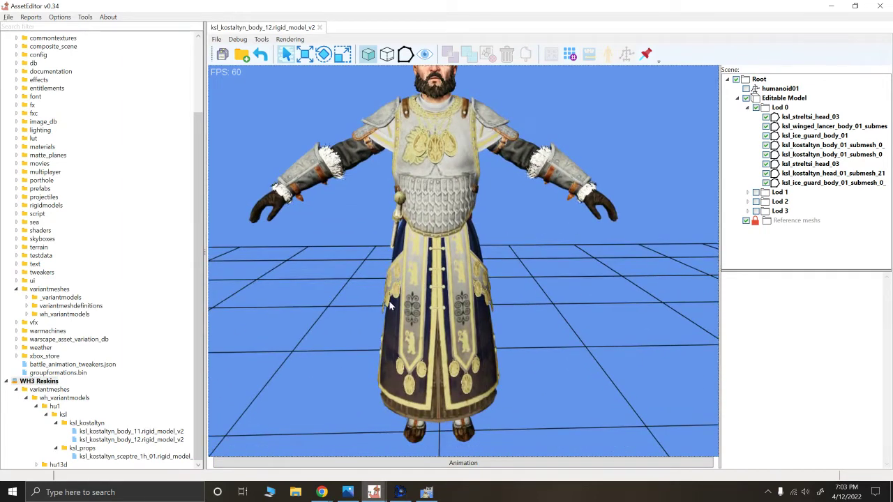
mouse_move(392, 307)
mouse_down()
mouse_move(355, 305)
mouse_move(387, 288)
mouse_move(341, 287)
mouse_move(363, 302)
mouse_move(388, 294)
mouse_up()
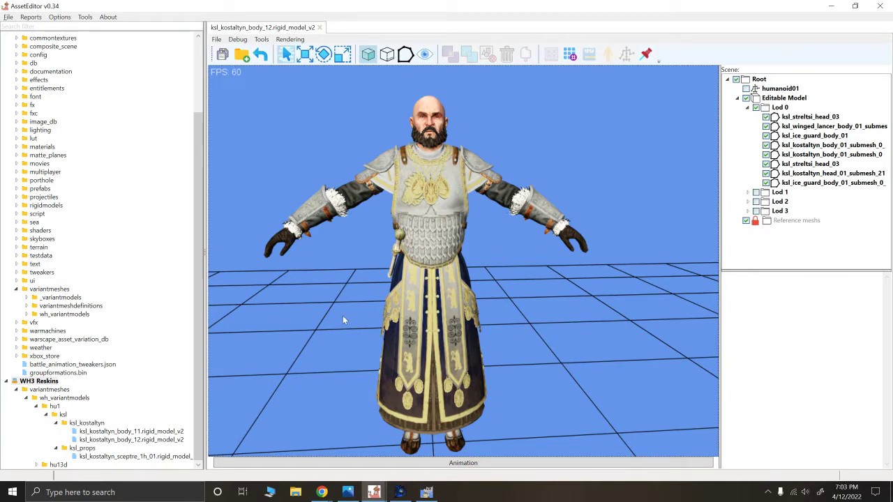
drag(339, 283, 379, 280)
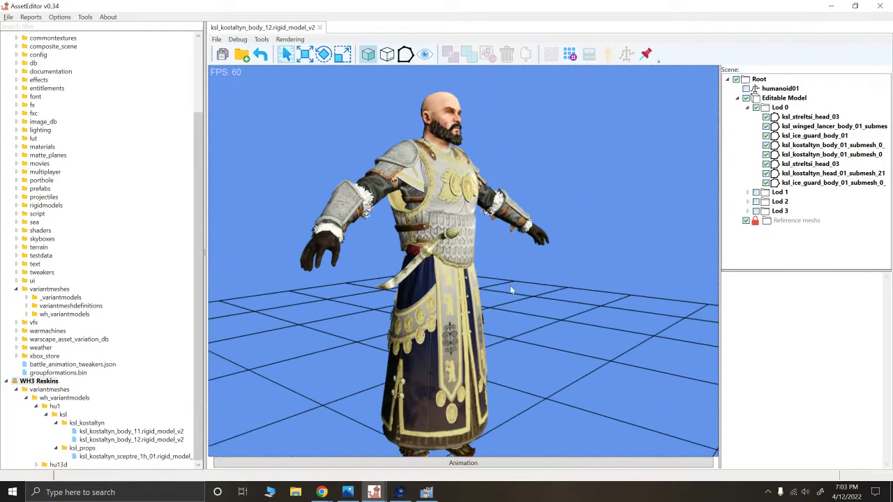
scroll(392, 257, up, 5)
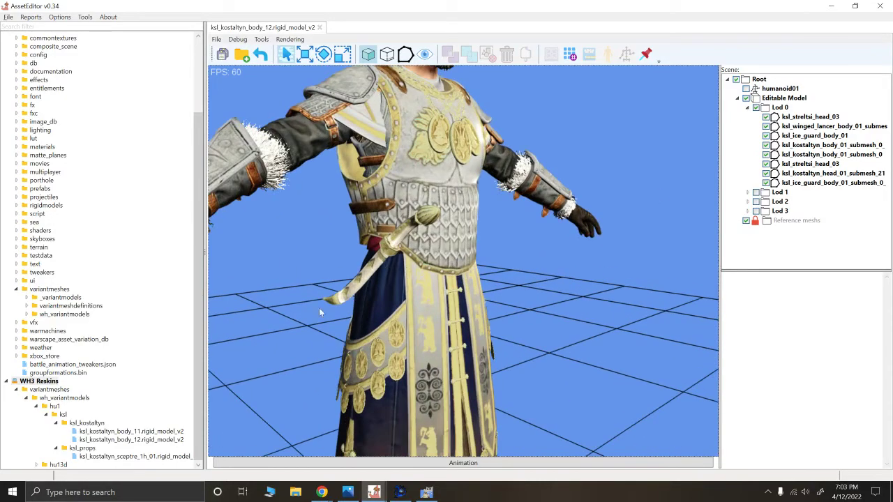
drag(440, 269, 398, 298)
scroll(419, 281, down, 4)
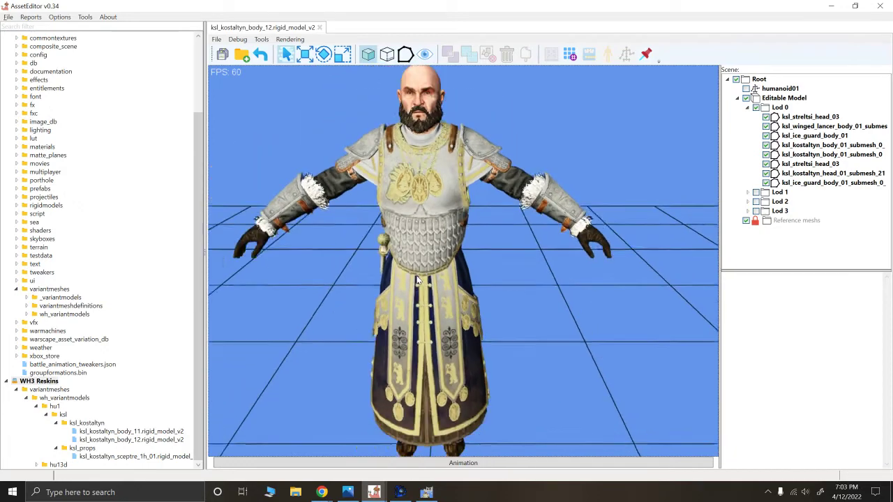
drag(390, 265, 395, 273)
drag(437, 229, 427, 201)
drag(491, 256, 433, 136)
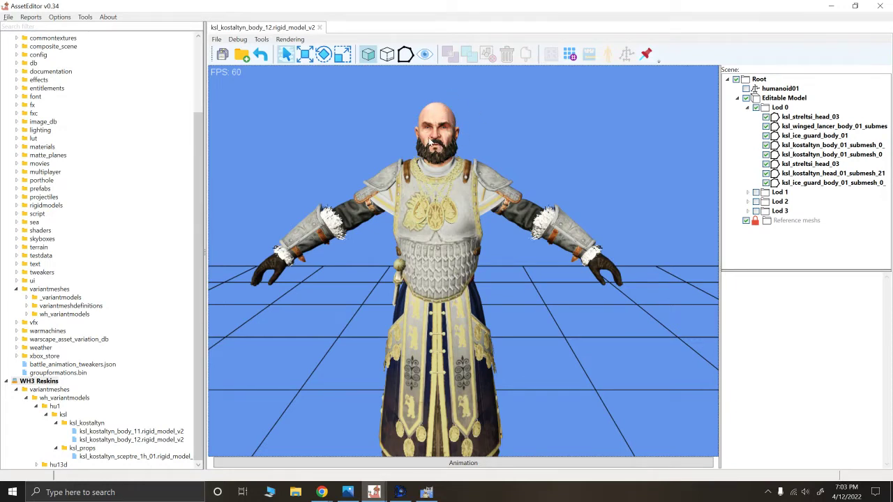
- Hide and reshow the first ksl_streltsi_head_03 mesh in Lod 0 to identify its part of the model
click(766, 117)
click(766, 117)
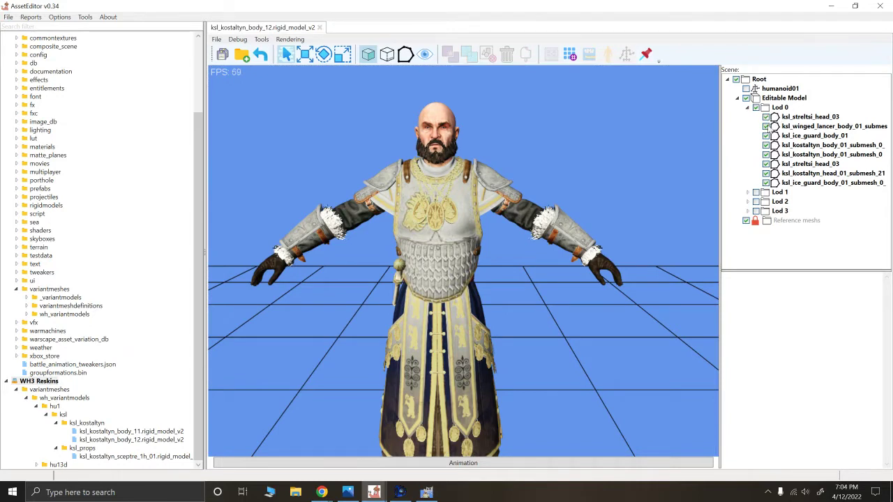
click(787, 117)
click(649, 132)
- Hide the winged lancer body, both streltsi head meshes and both ice guard meshes in Lod 0 to inspect the remaining Kostaltyn parts
click(767, 126)
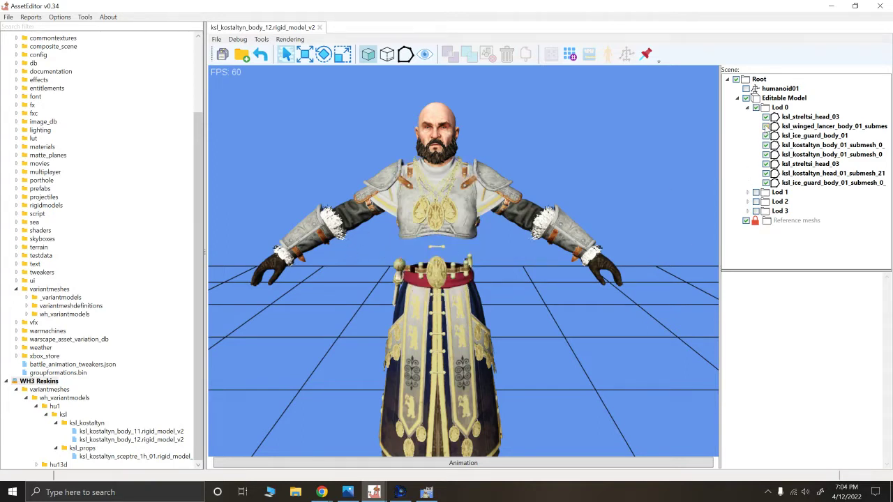
click(766, 116)
click(766, 136)
click(774, 146)
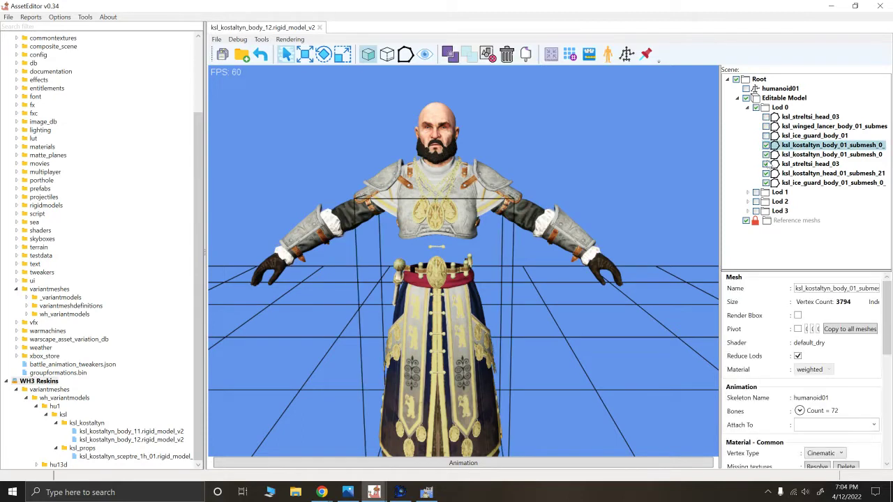
click(766, 163)
click(766, 182)
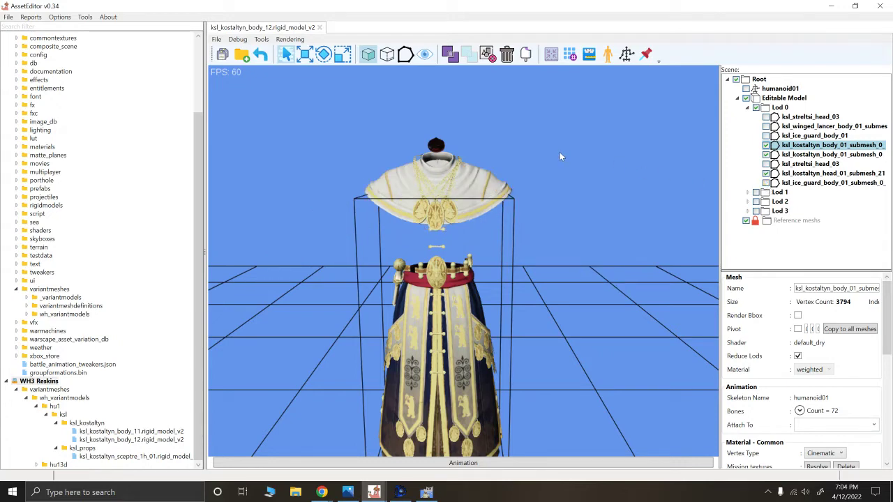
alt+drag(535, 151, 483, 168)
scroll(484, 181, down, 2)
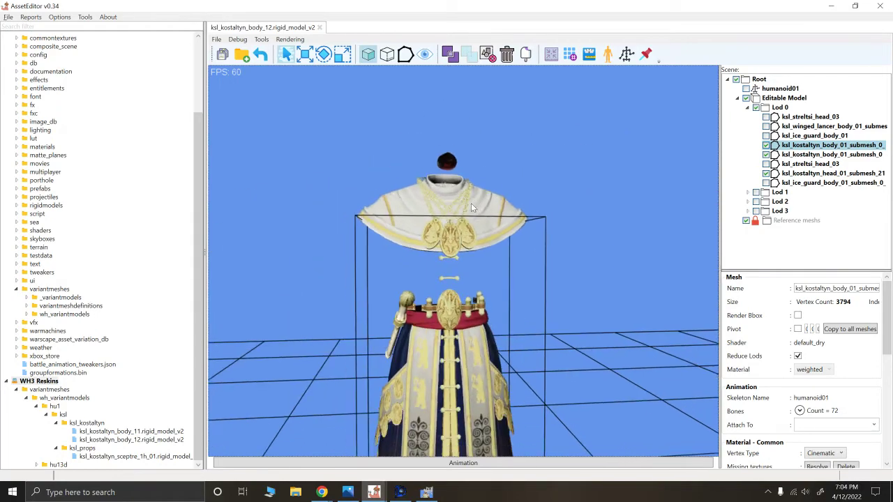
alt+drag(504, 256, 532, 304)
scroll(532, 304, down, 2)
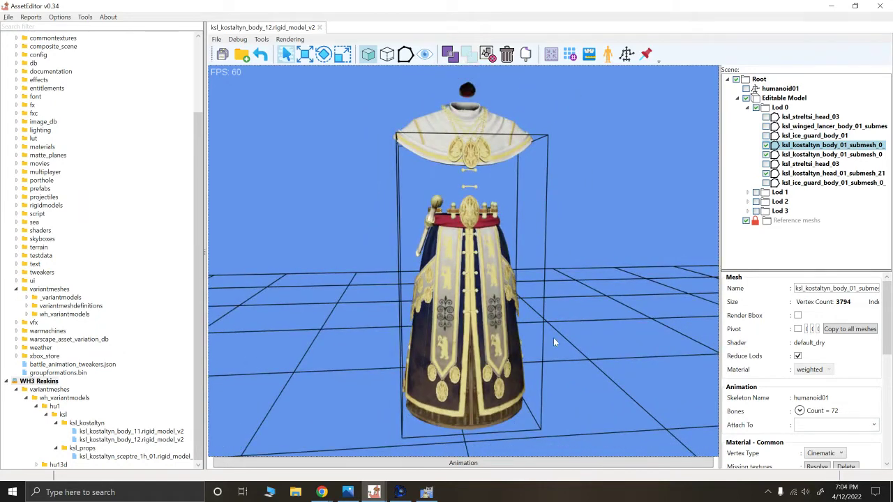
scroll(565, 340, up, 2)
alt+drag(507, 336, 535, 332)
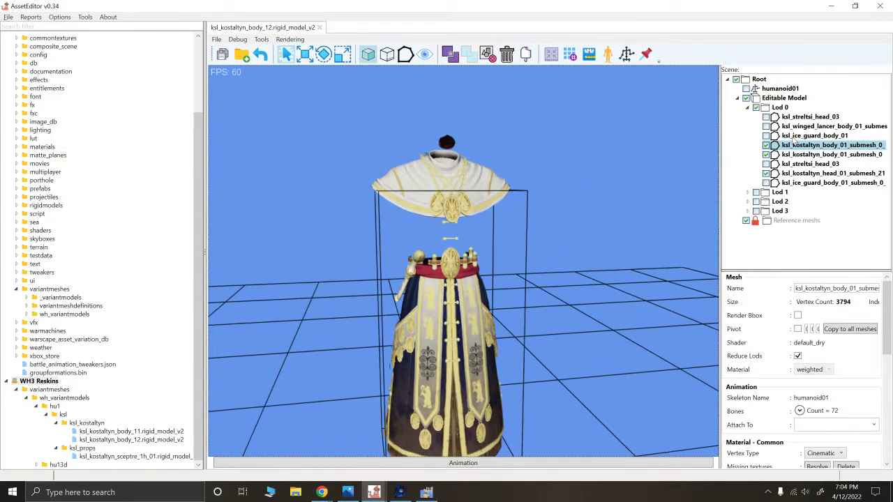
- Show both ksl_streltsi_head_03 meshes, the winged lancer body and both ice guard meshes again, checking what each adds
click(766, 164)
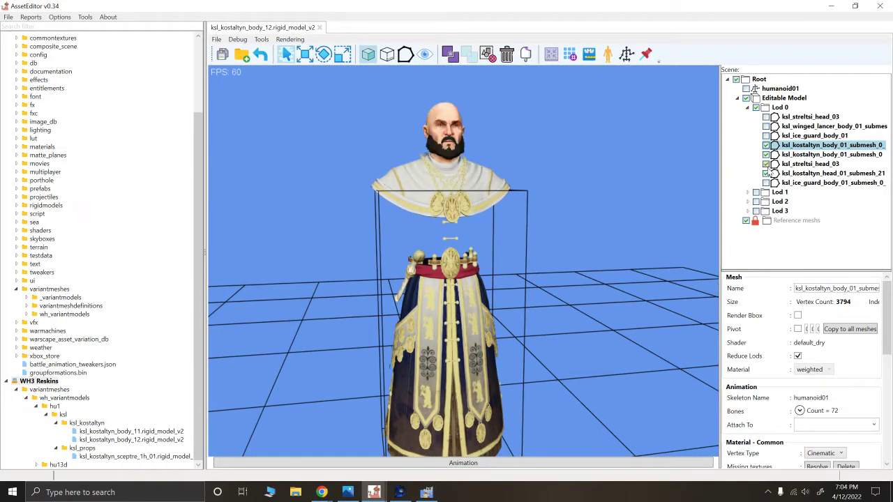
click(768, 117)
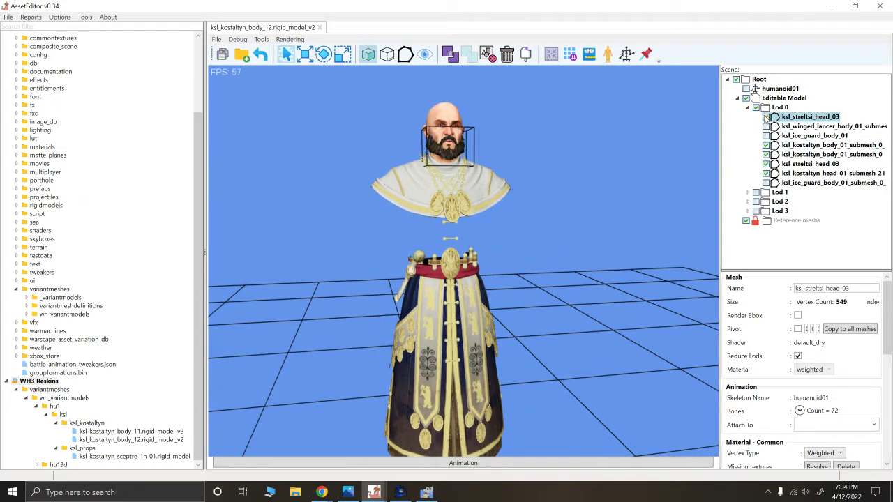
alt+drag(705, 143, 424, 236)
click(766, 135)
alt+drag(509, 266, 492, 259)
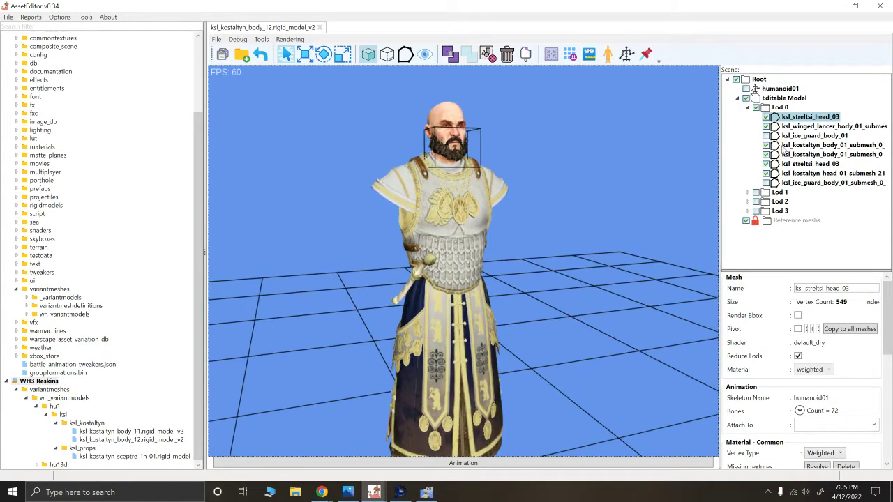
click(767, 135)
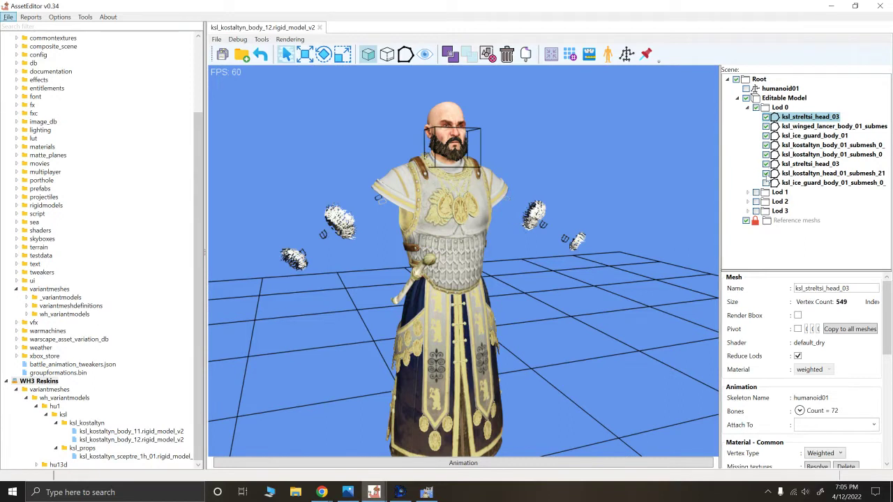
click(767, 182)
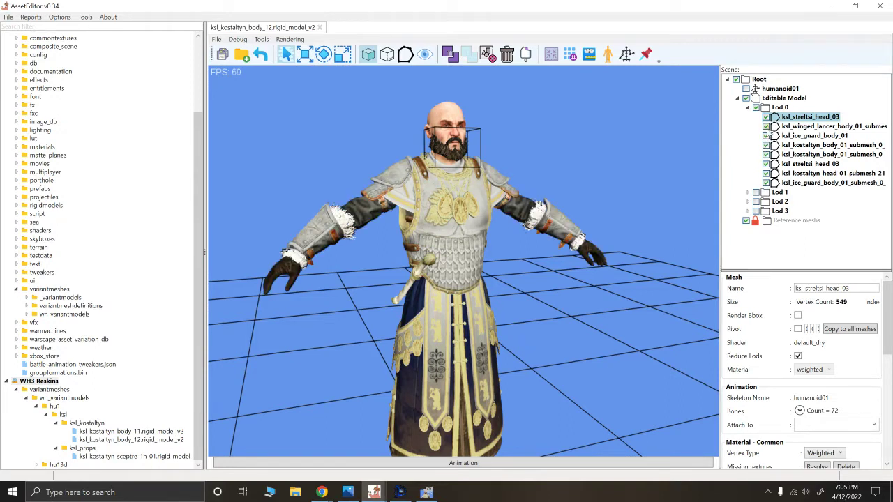
- Hide the winged lancer body and both ksl_kostaltyn_body_01 submeshes to inspect the ice guard torso, arms and legs
click(766, 136)
drag(671, 161, 642, 172)
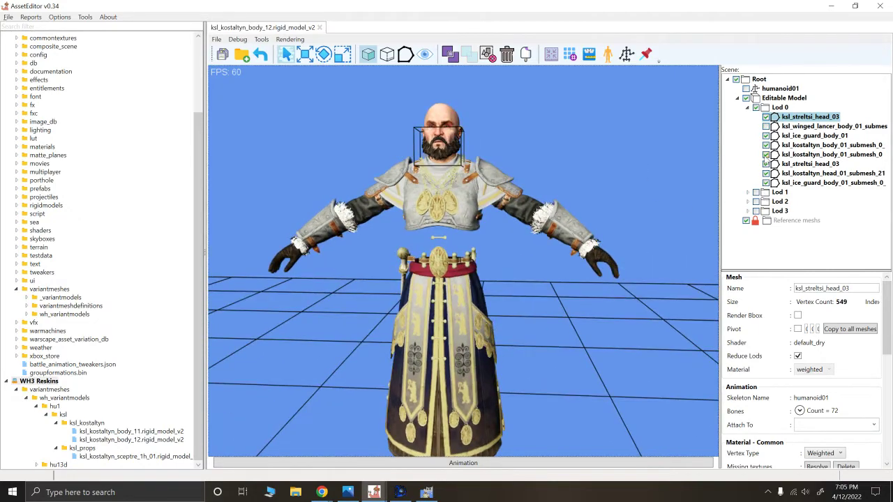
click(767, 154)
click(766, 145)
drag(635, 210, 415, 263)
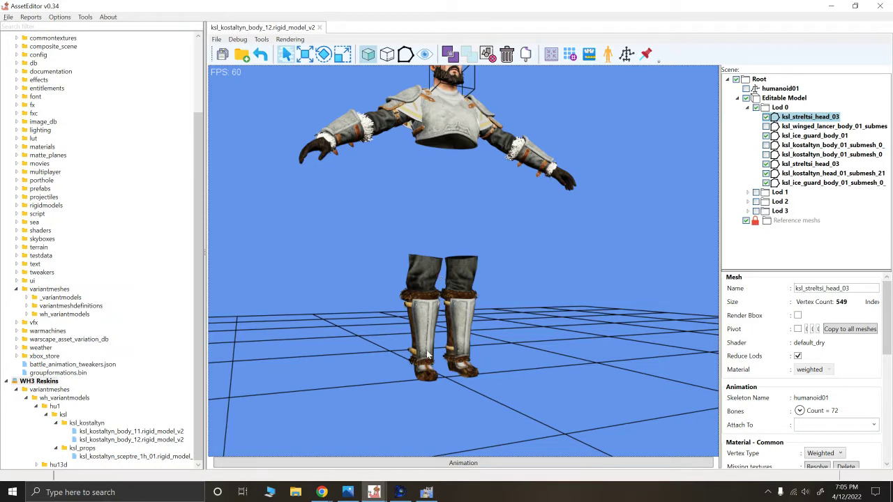
alt+drag(451, 275, 472, 276)
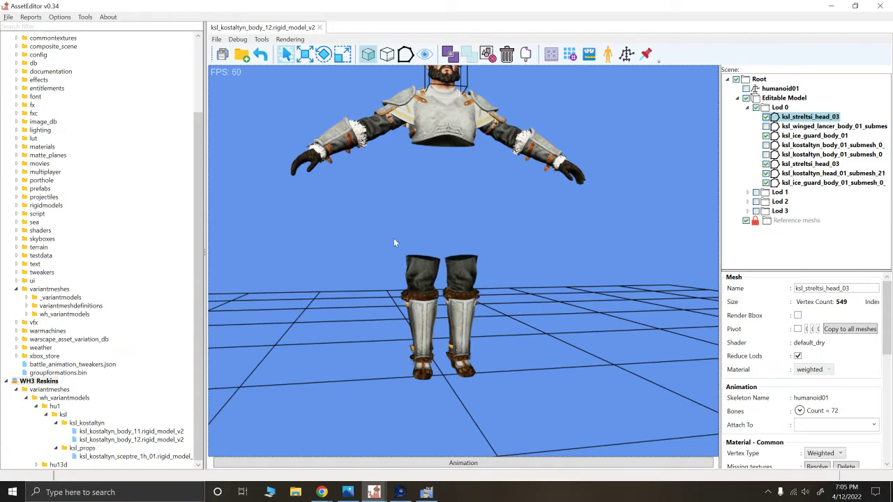
middle_drag(511, 275, 509, 294)
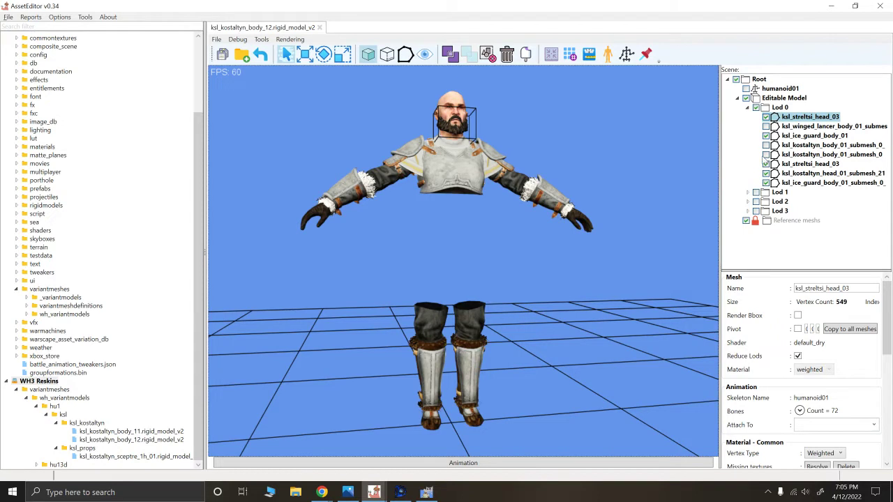
- Show the winged lancer body and both ksl_kostaltyn_body_01 submeshes again and clear the mesh selection
click(766, 154)
click(766, 145)
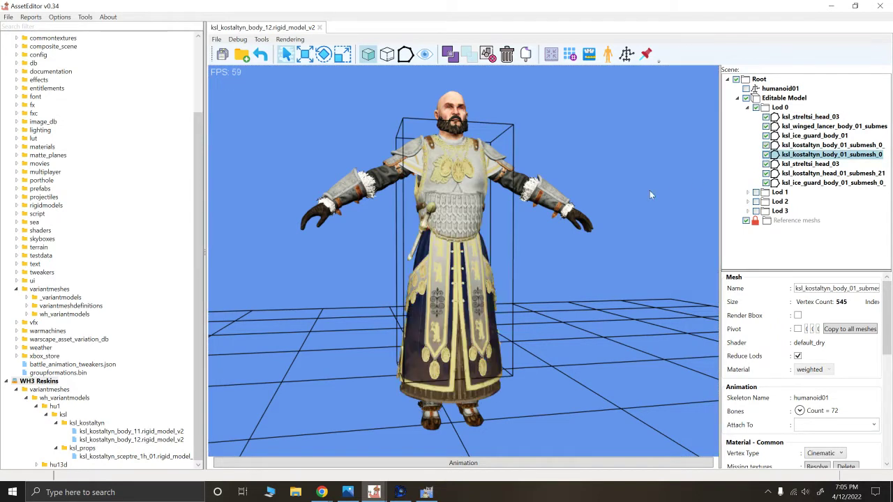
middle_drag(643, 192, 632, 197)
click(628, 223)
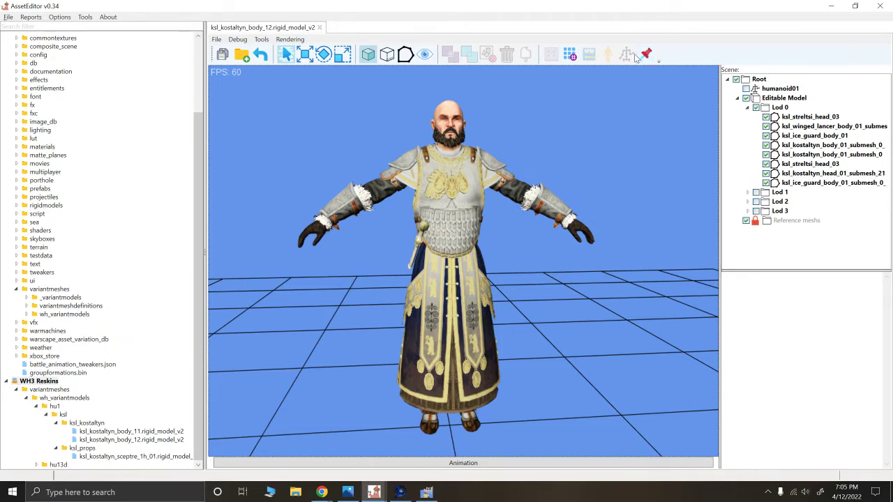
- Select the second ksl_streltsi_head_03 mesh, and expand the file tree to variantmeshes > wh_variantmodels > hu1 > ksl
click(810, 165)
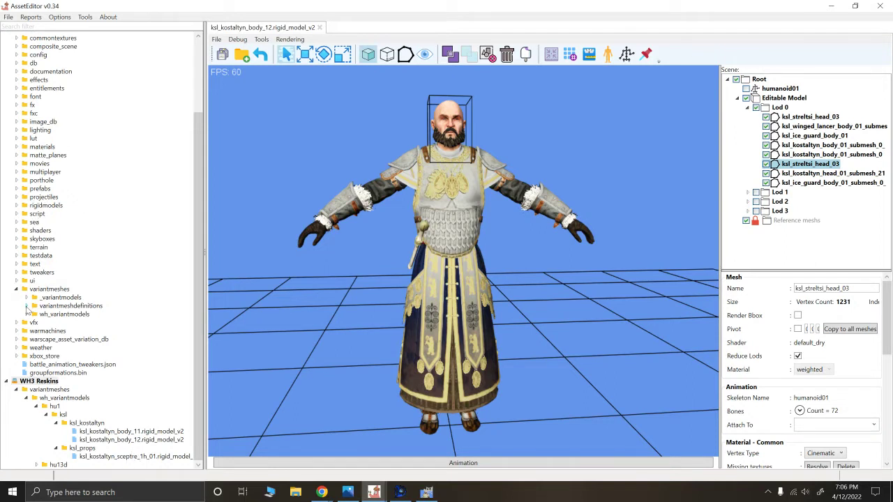
click(25, 306)
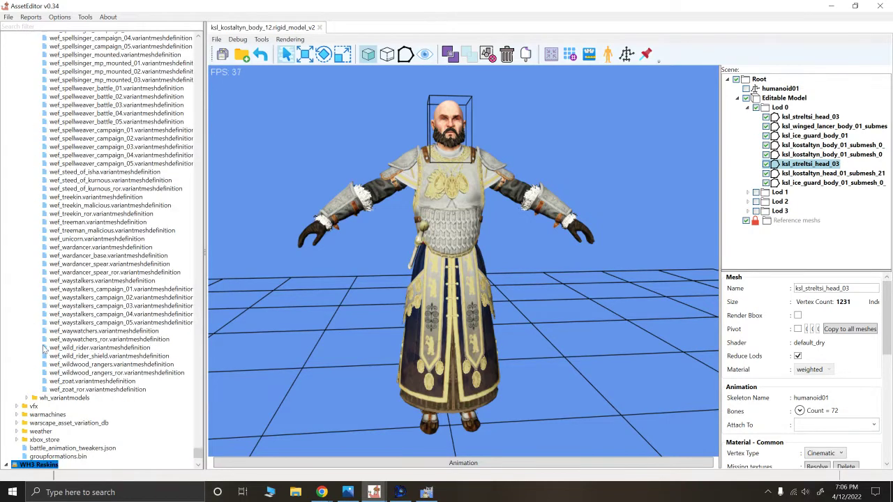
click(25, 398)
scroll(40, 380, down, 9)
scroll(38, 422, down, 4)
click(39, 383)
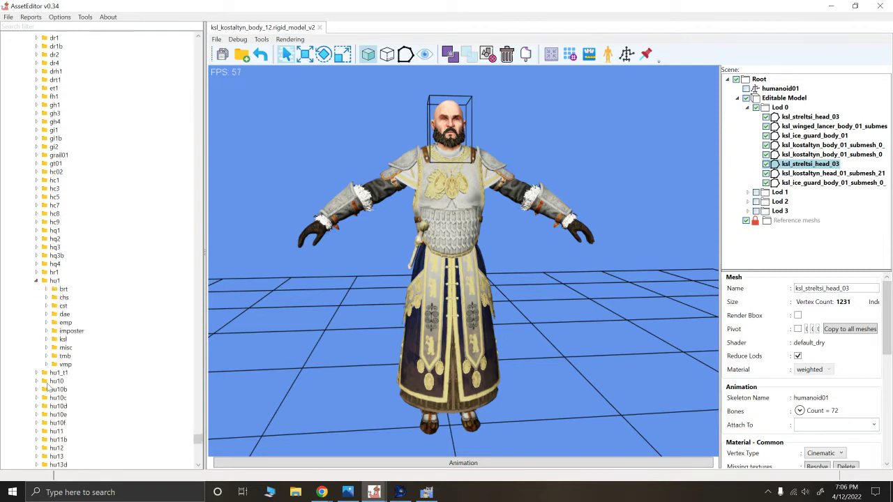
click(50, 341)
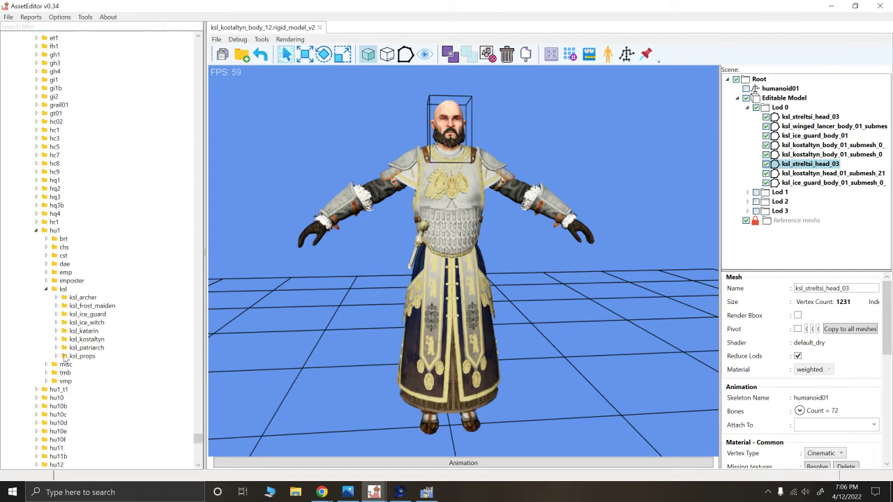
- Expand the ksl_props folder and select the ksl_katarin_sceptre_1h_01.rigid_model_v2 file
click(57, 356)
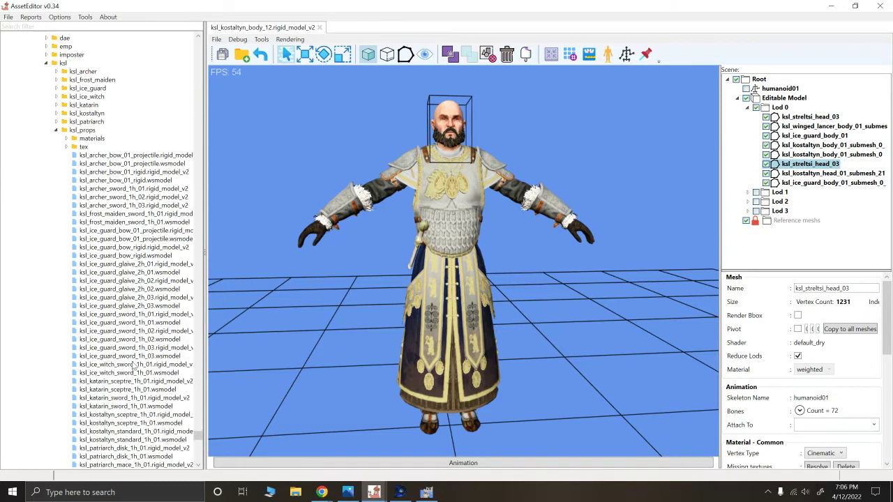
scroll(141, 359, down, 4)
click(131, 332)
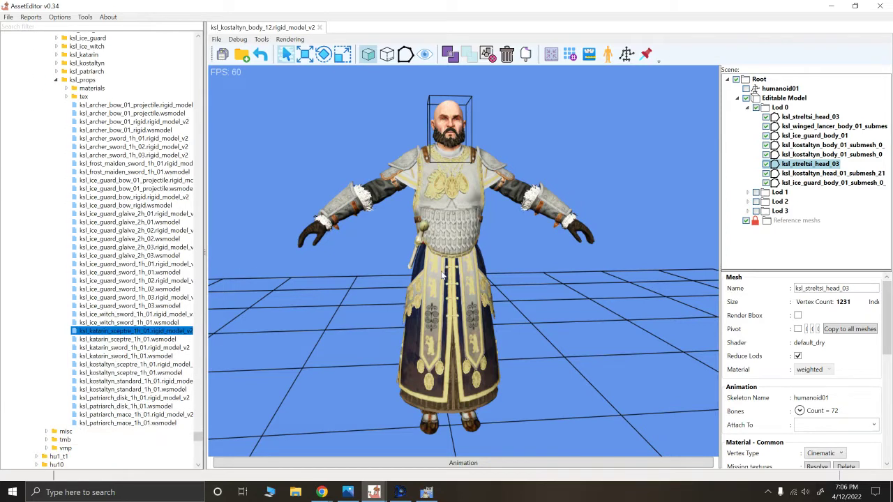
- Open the ksl_kostaltyn_sceptre_1h_01.rigid_model_v2 model from ksl_props and close the ksl_katarin_sceptre_1h_01 model
drag(436, 268, 525, 275)
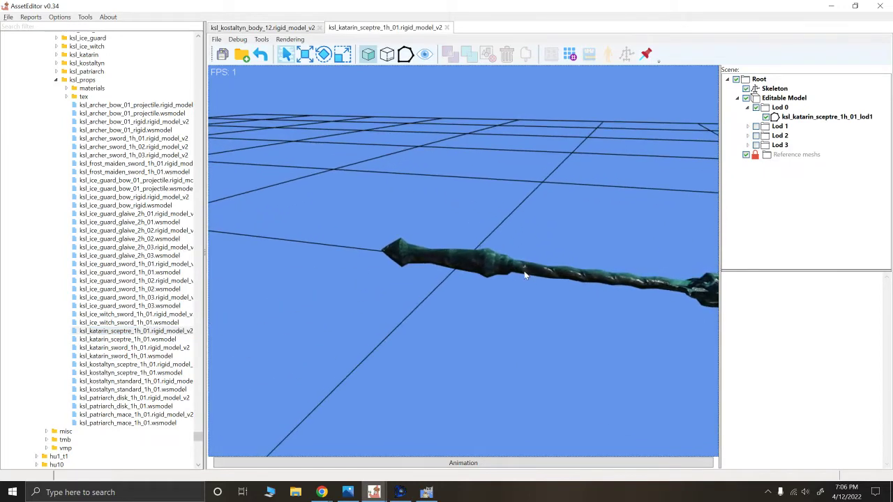
click(110, 365)
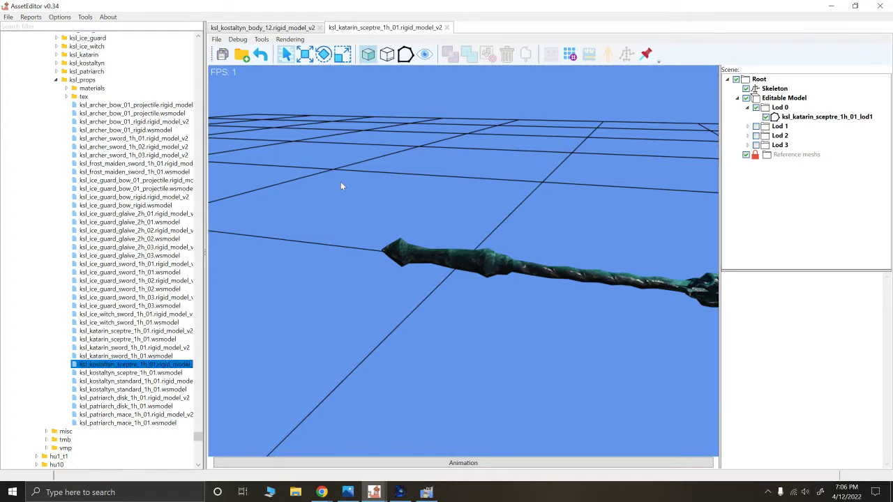
click(446, 28)
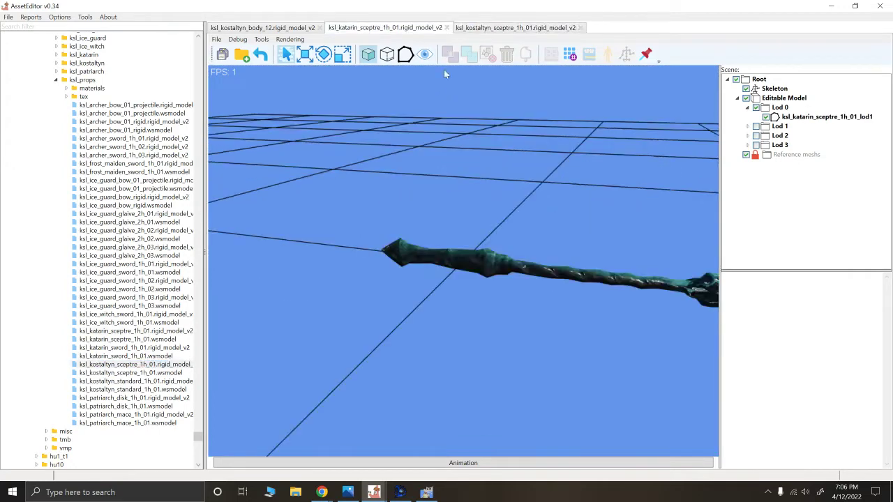
drag(448, 168, 546, 301)
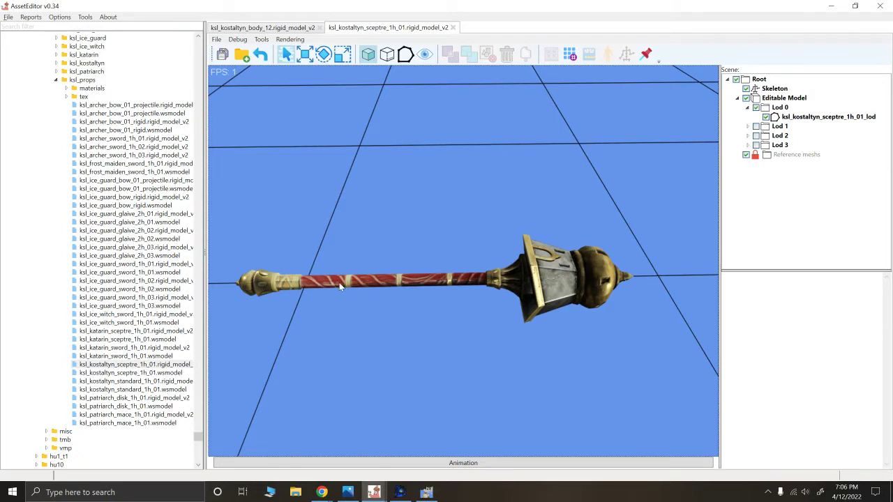
- Divide the Kostaltyn sceptre mesh into submeshes and select the submesh of the domed tip
click(481, 282)
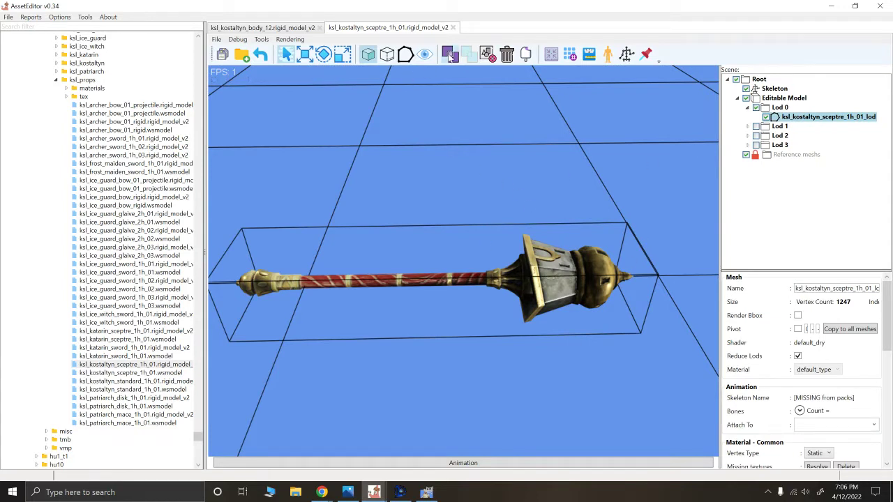
click(656, 379)
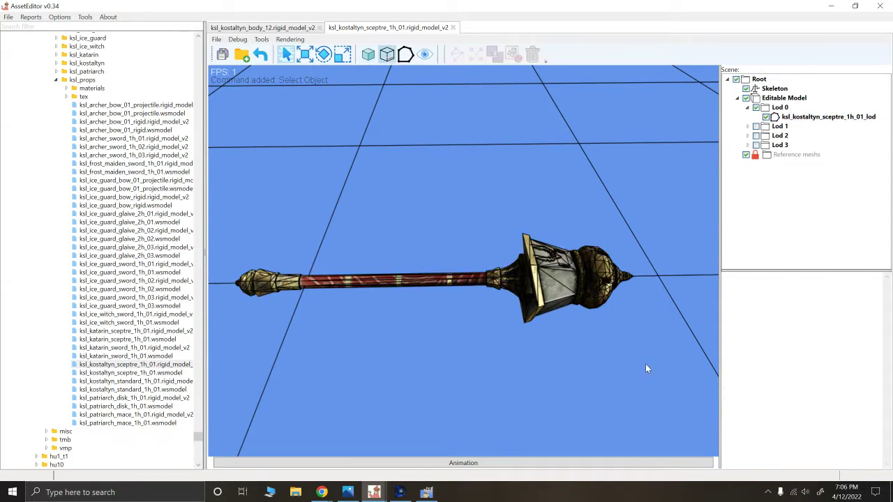
alt+drag(646, 365, 590, 365)
click(477, 275)
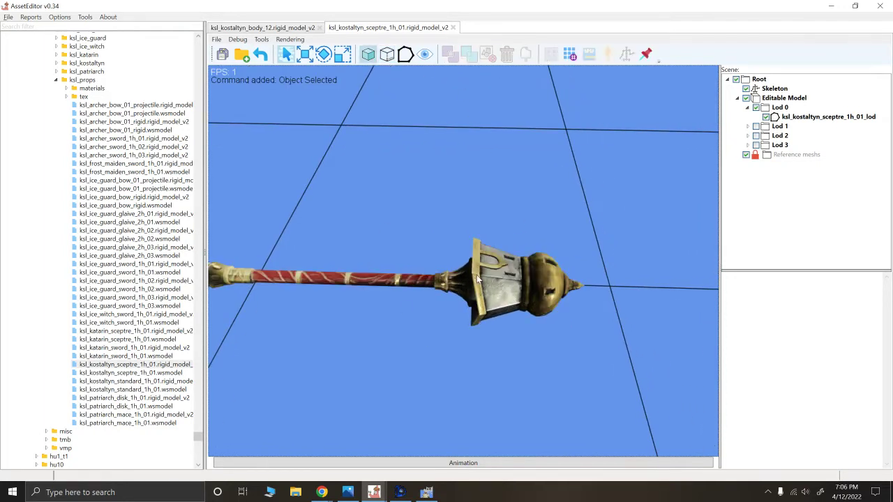
click(467, 55)
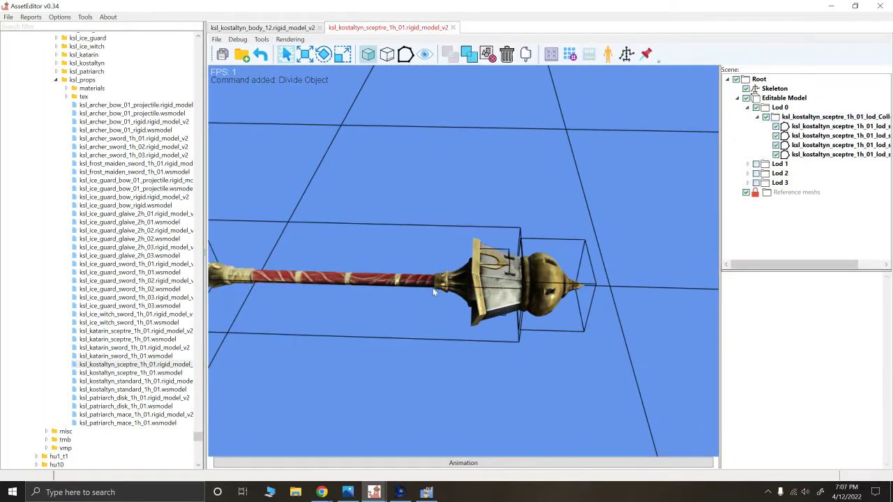
click(459, 386)
alt+drag(459, 387, 458, 373)
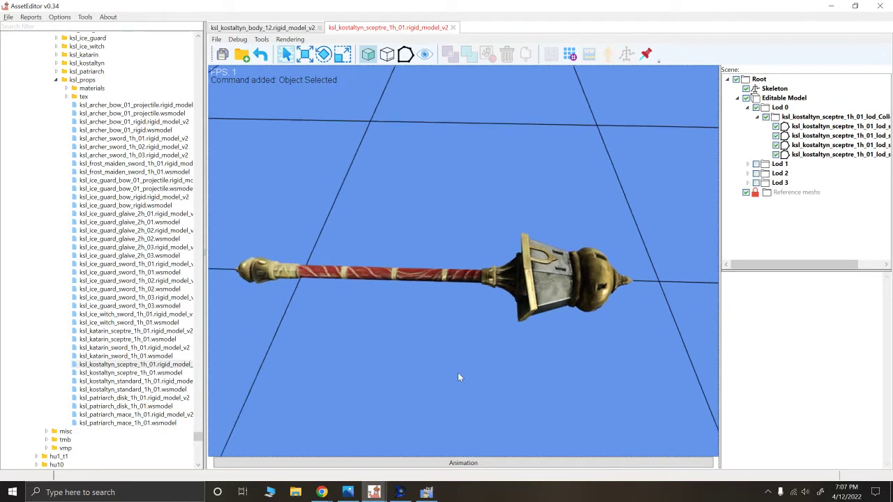
click(576, 300)
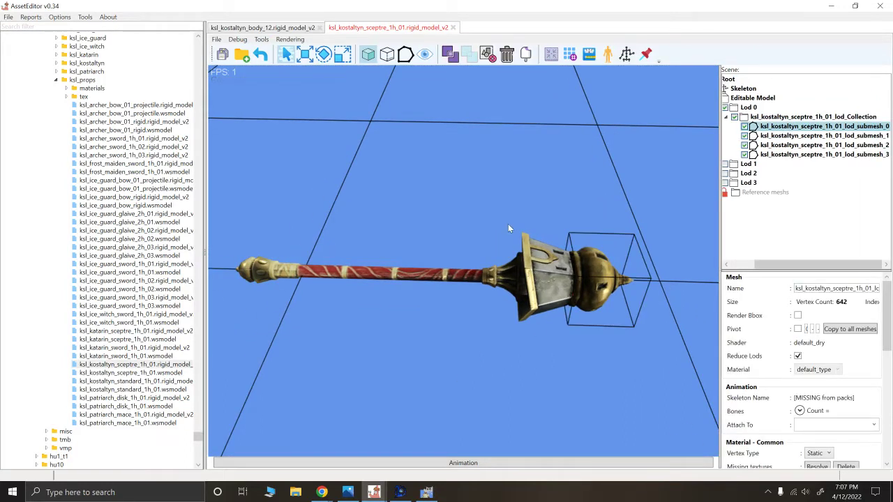
- Undo the submesh selections and the division of the sceptre mesh
key(ctrl+z)
key(ctrl+z)
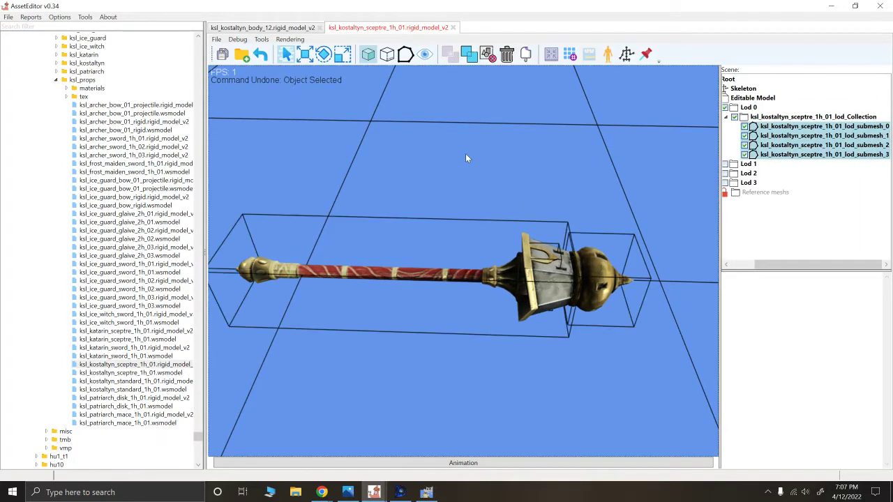
key(ctrl+z)
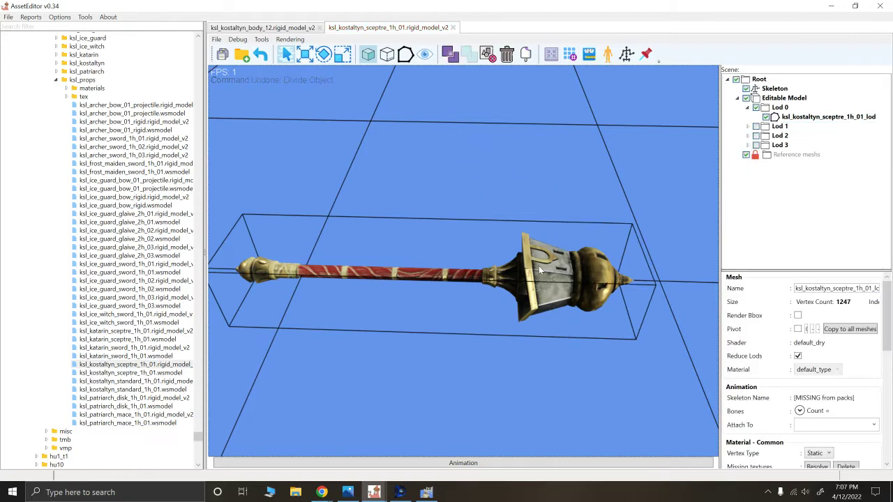
- Delete all faces of the sceptre's lantern-shaped head, keeping only the red shaft and the pommel
key(F2)
drag(668, 387, 487, 212)
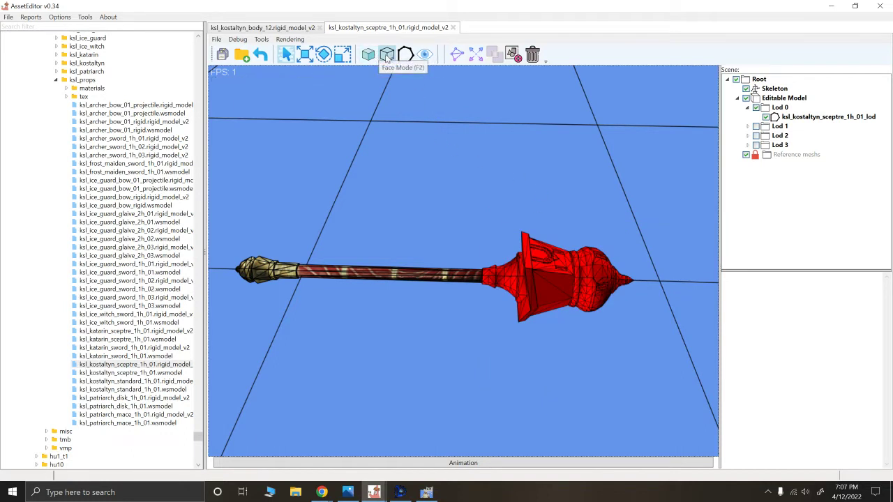
key(Delete)
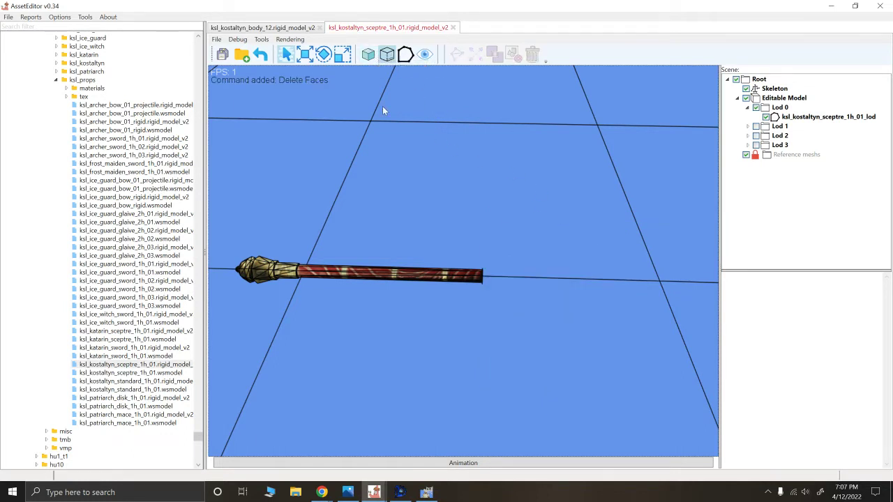
alt+drag(416, 124, 515, 182)
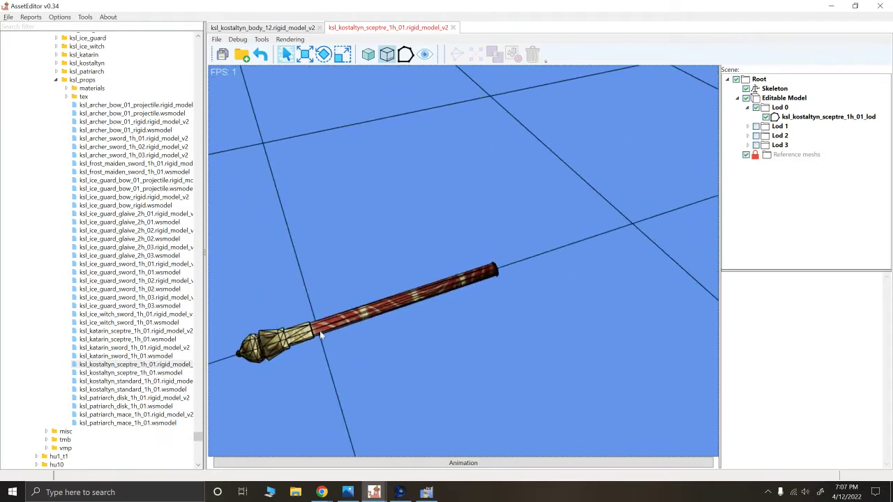
alt+drag(310, 341, 489, 245)
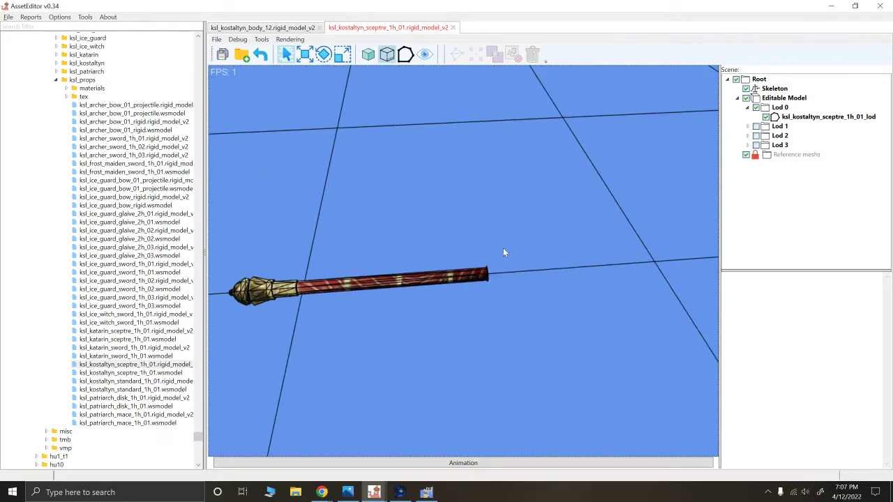
- Return to object mode with the remaining sceptre shaft selected and display its bounding box and pivot
key(F1)
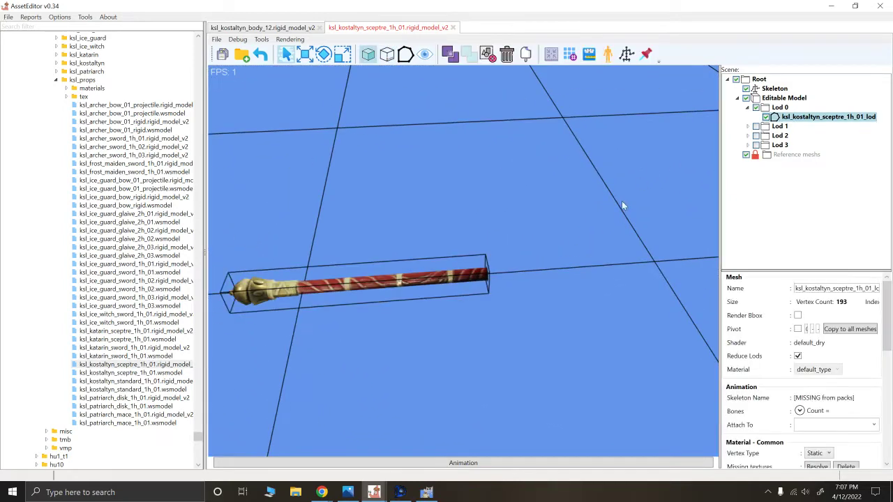
click(799, 316)
alt+drag(507, 311, 362, 342)
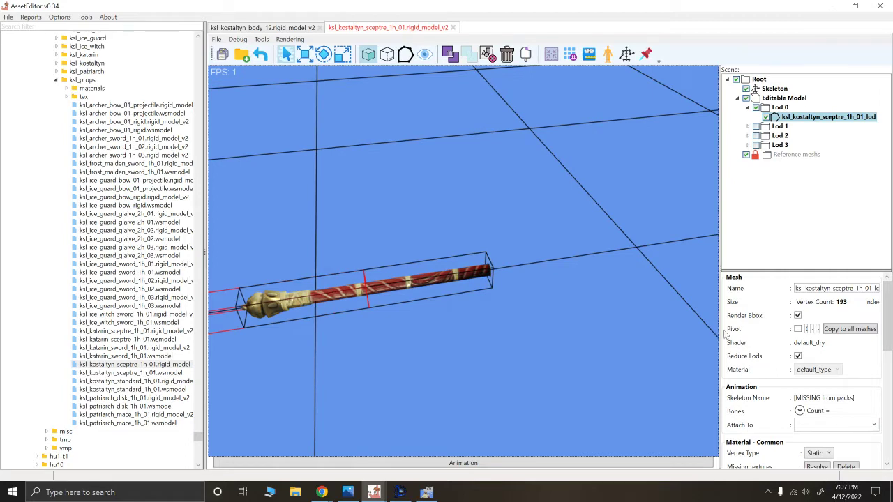
drag(719, 334, 612, 333)
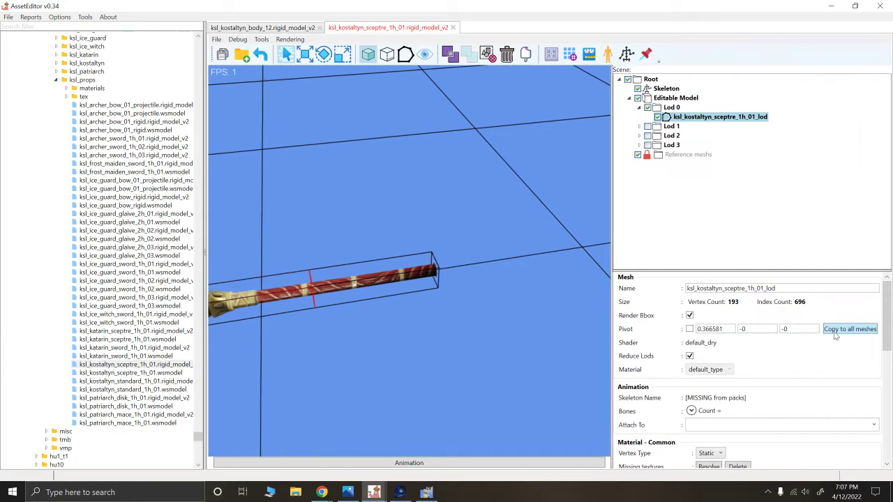
click(690, 329)
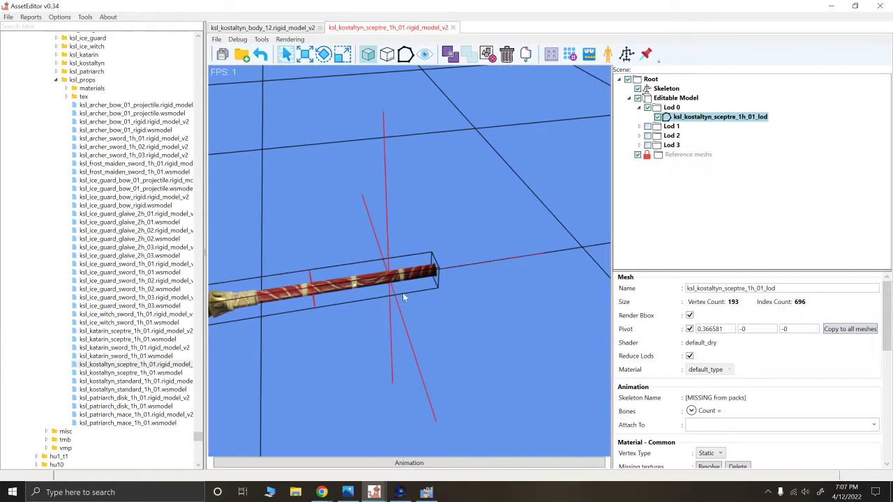
alt+drag(406, 295, 380, 225)
drag(535, 330, 240, 199)
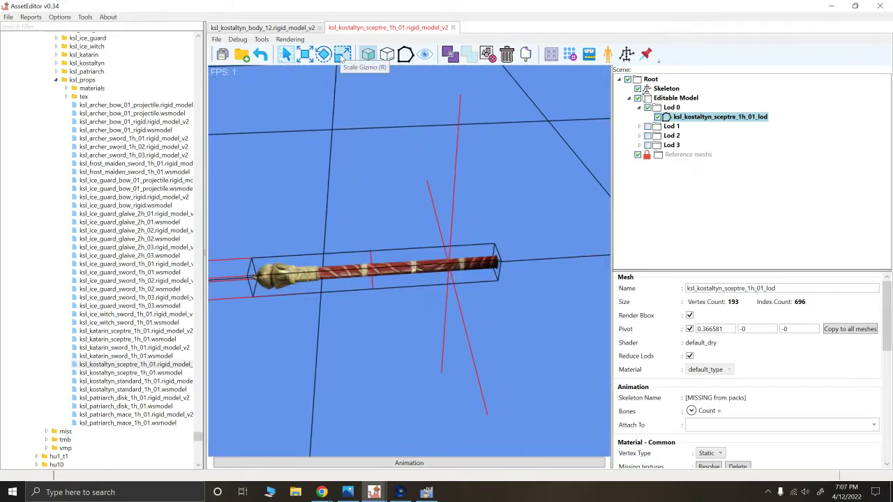
- Scale the sceptre shaft mesh by a factor of 0.8 and reselect it
click(342, 55)
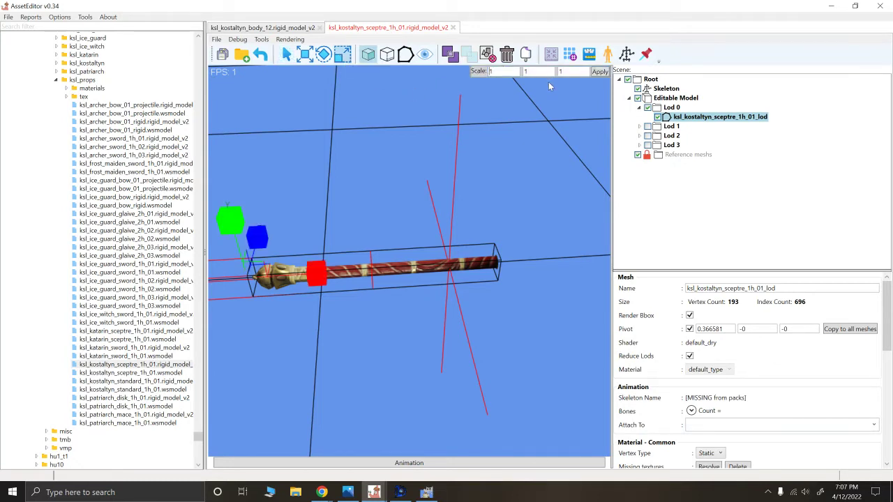
text(.8)
click(599, 71)
click(366, 233)
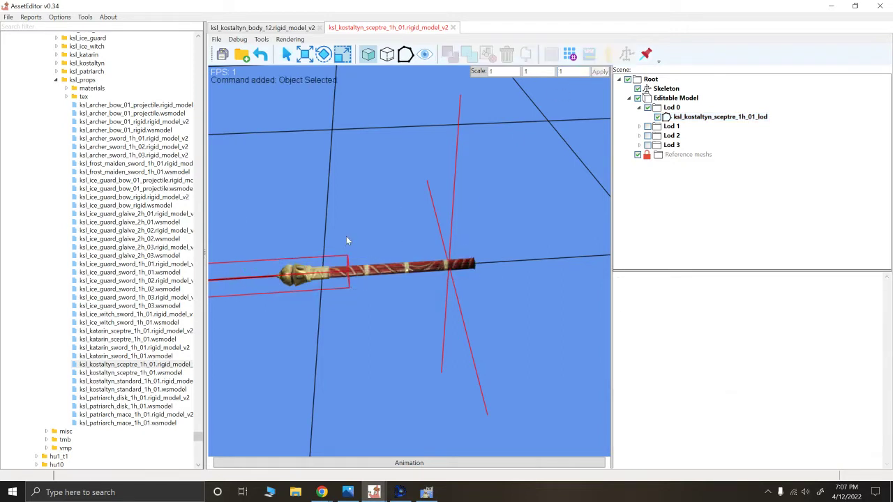
click(420, 266)
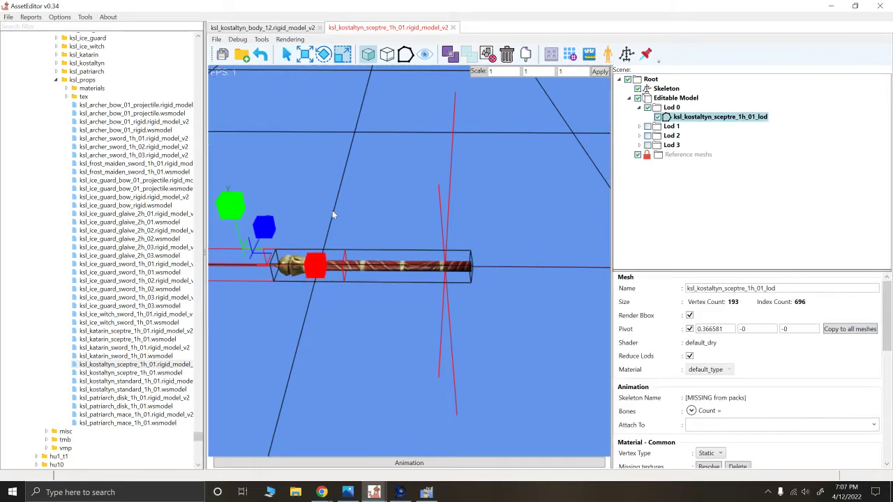
drag(334, 211, 357, 205)
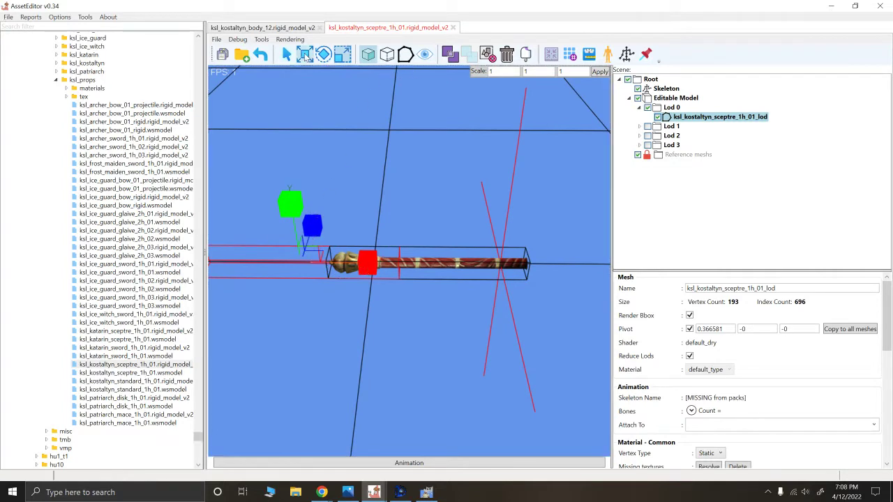
- Move the sceptre shaft in the positive X direction until the pivot lies about two thirds along its length from the pommel
key(w)
drag(363, 265, 391, 265)
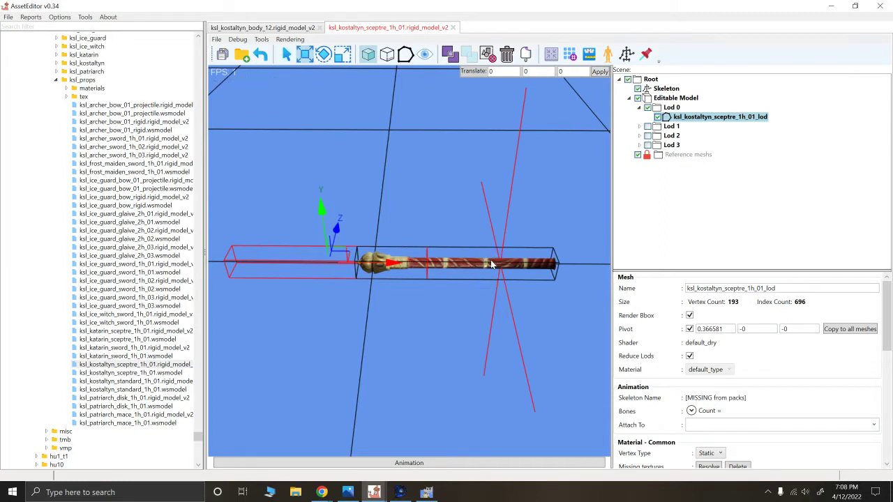
drag(390, 265, 406, 266)
alt+drag(448, 234, 434, 202)
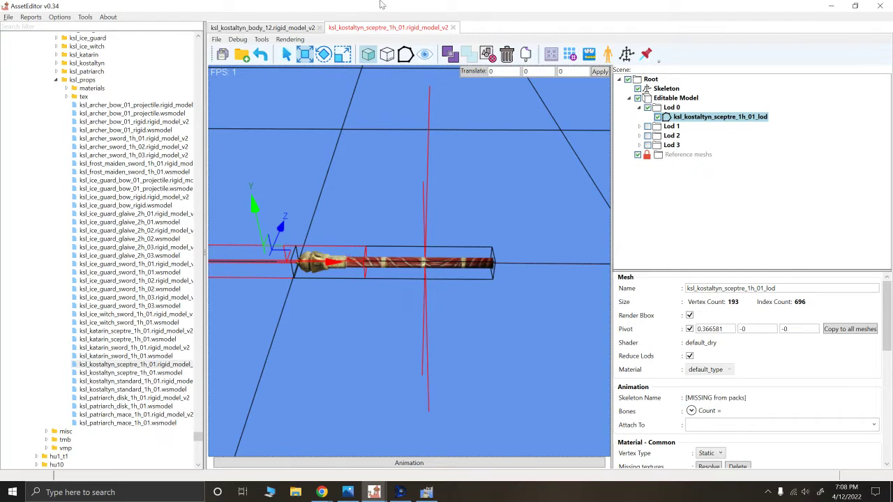
click(262, 28)
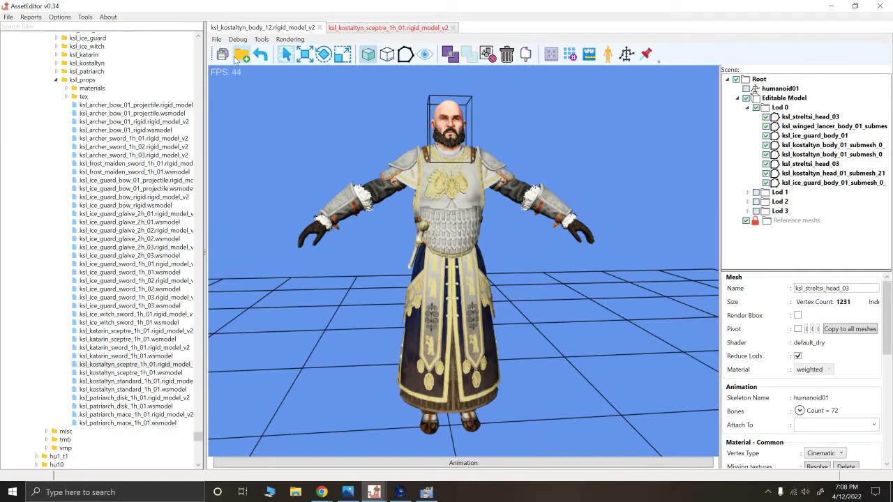
click(242, 55)
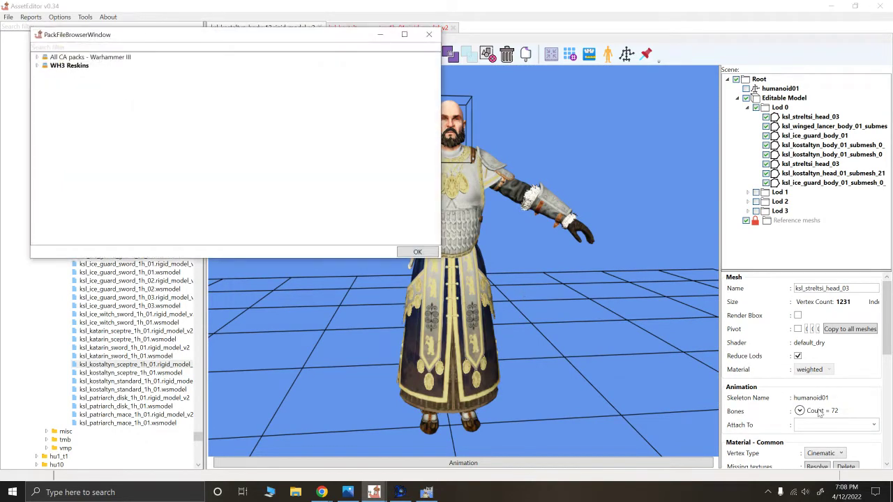
click(429, 34)
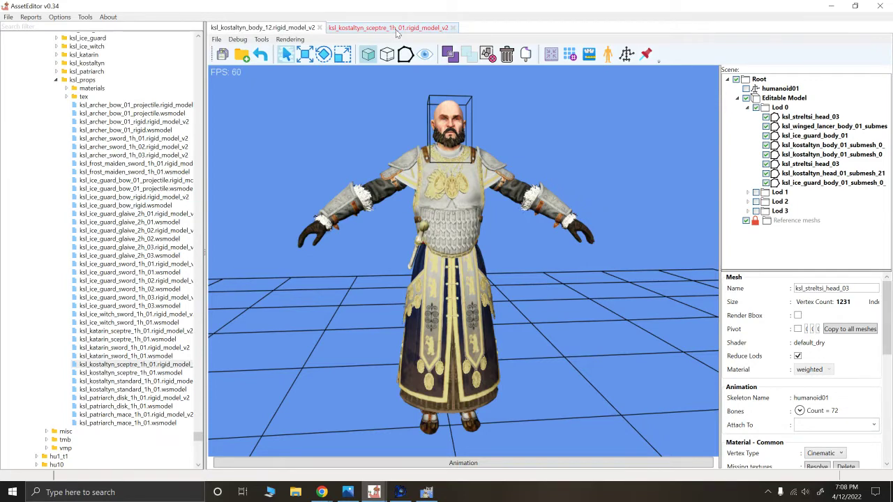
click(395, 30)
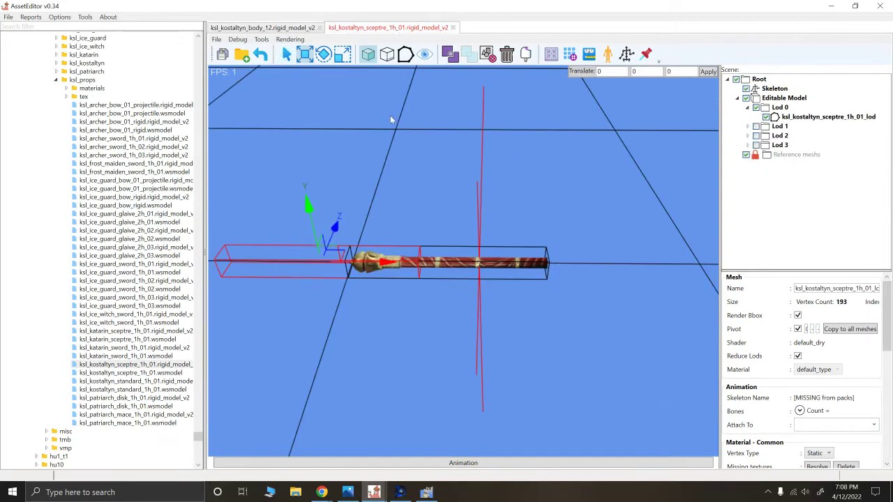
- Widen the scene tree and mesh properties area so the sceptre shaft's pivot values are readable
middle_drag(382, 140, 387, 169)
middle_drag(477, 211, 506, 245)
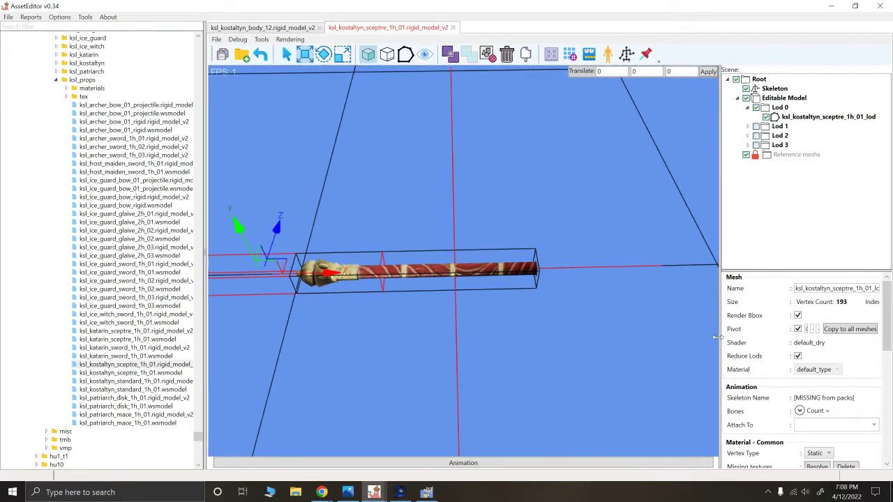
drag(719, 335, 658, 335)
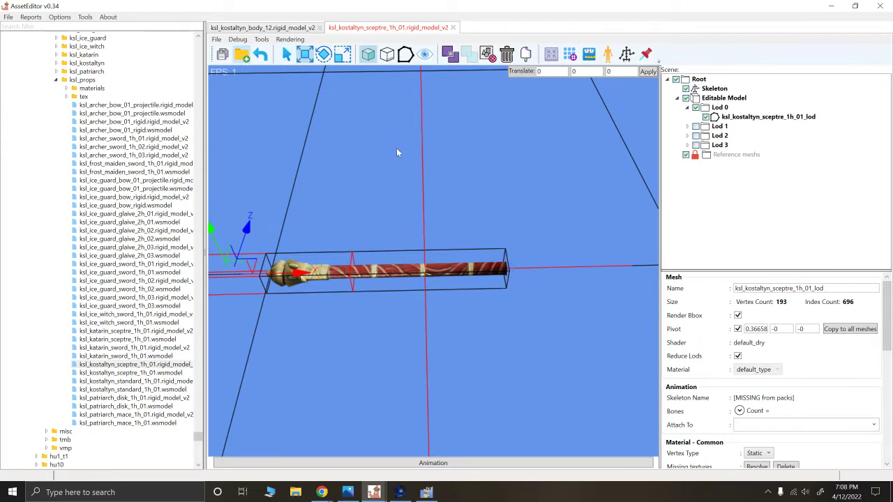
- Search the pack files for "mace" and import ksl_kossar_armoured_mace_2h_02.rigid_model_v2 as a reference mesh
click(88, 61)
text(mace)
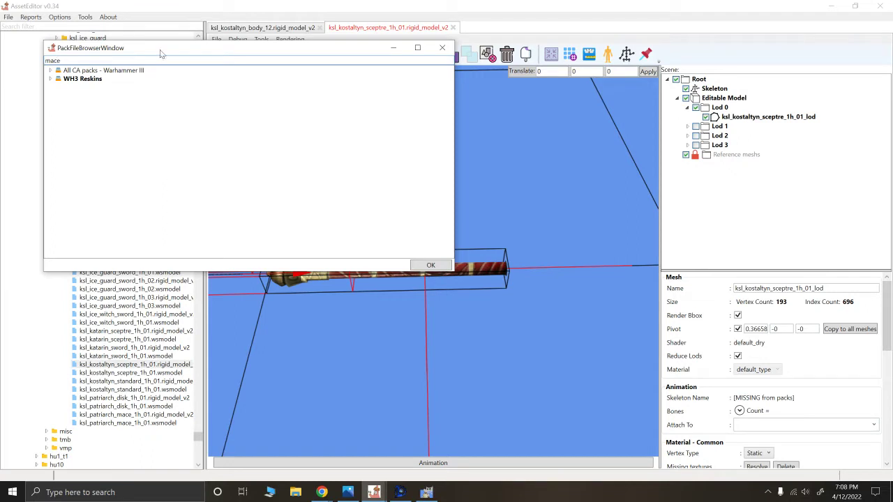
scroll(187, 194, down, 2)
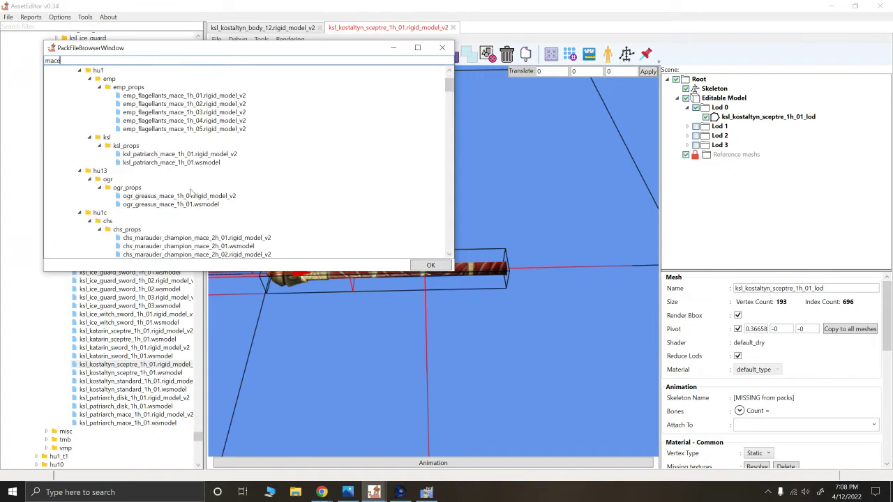
scroll(187, 194, down, 5)
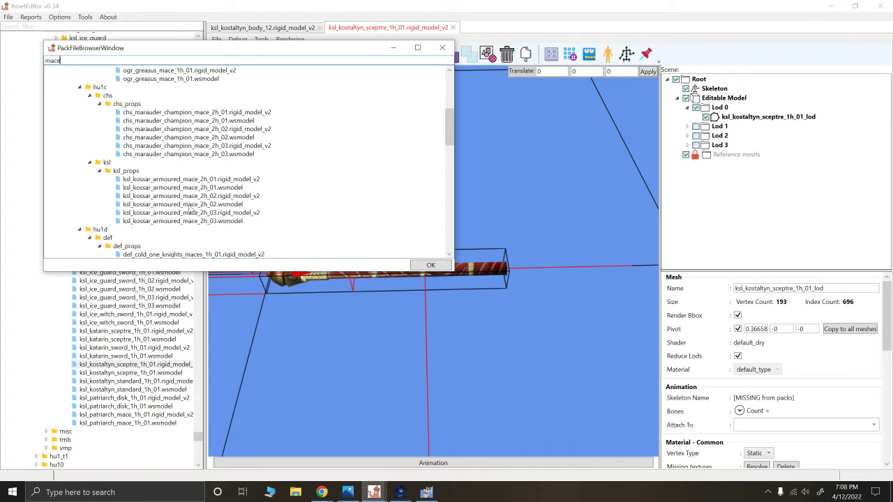
double_click(187, 196)
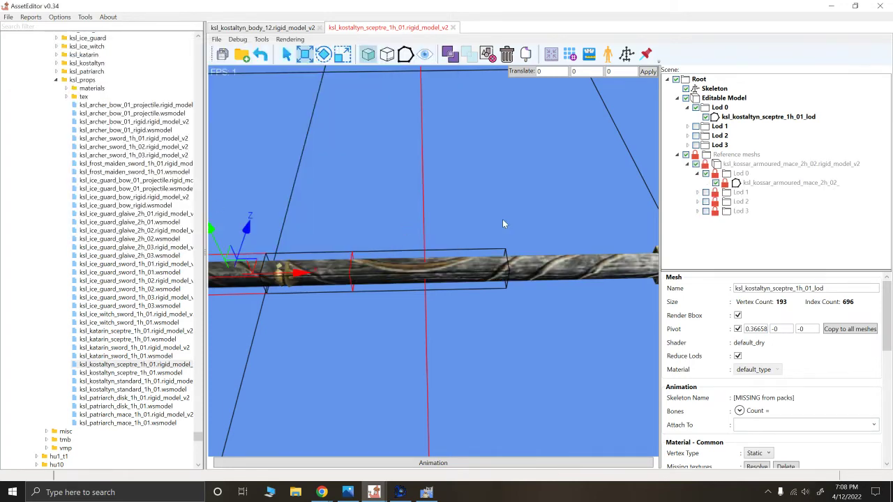
- Make the imported Kossar armoured mace reference mesh editable in Lod 0 of the sceptre model
drag(505, 221, 561, 282)
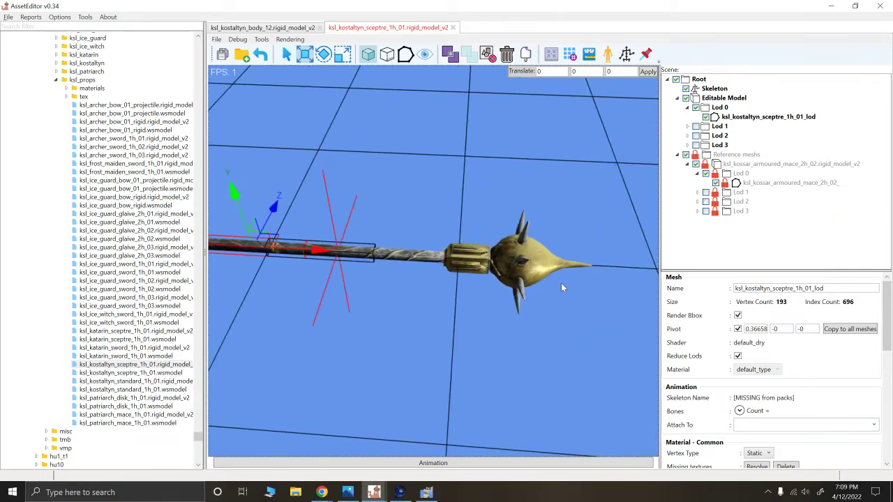
click(504, 260)
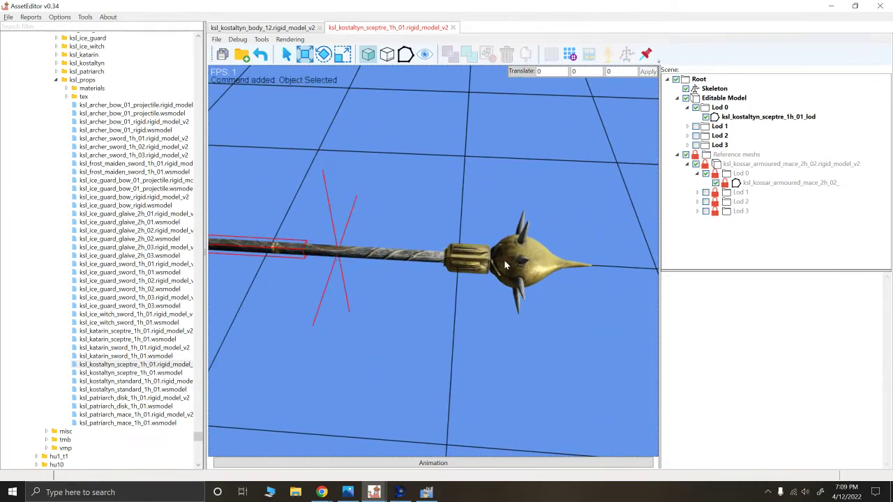
right_click(768, 183)
click(796, 190)
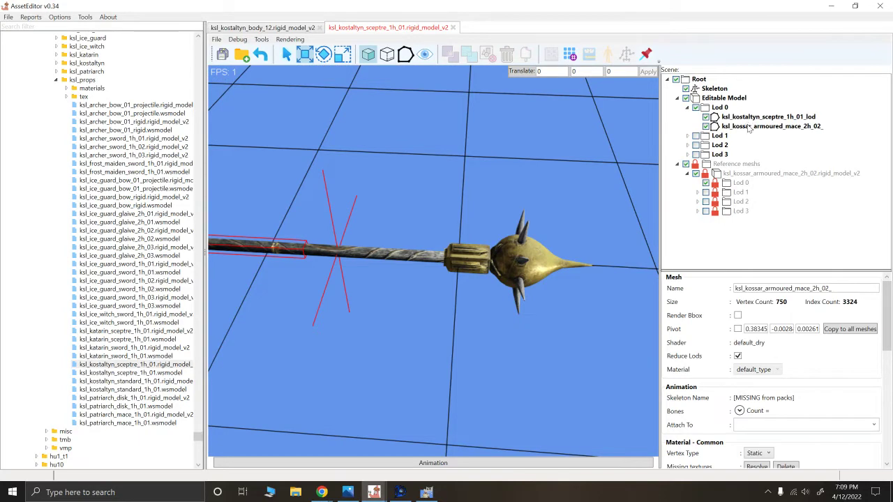
- With the sceptre hidden, divide the Kossar mace into submeshes and delete its shaft and pommel pieces
click(748, 127)
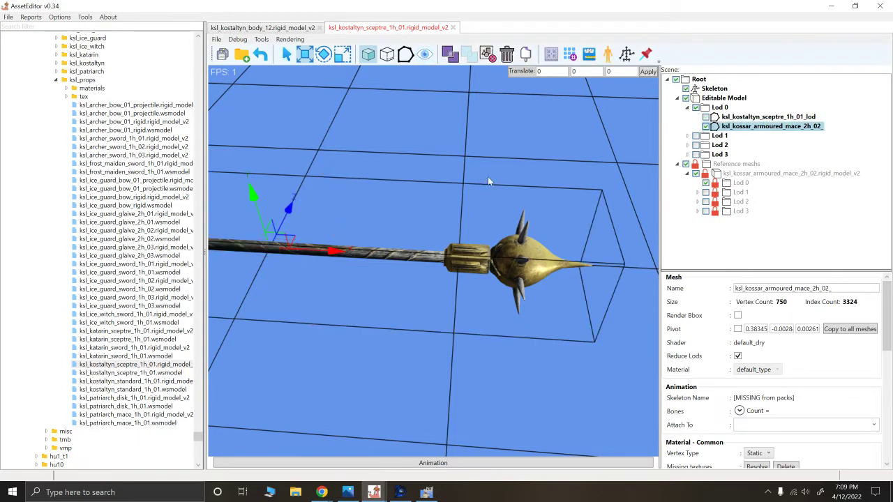
click(450, 55)
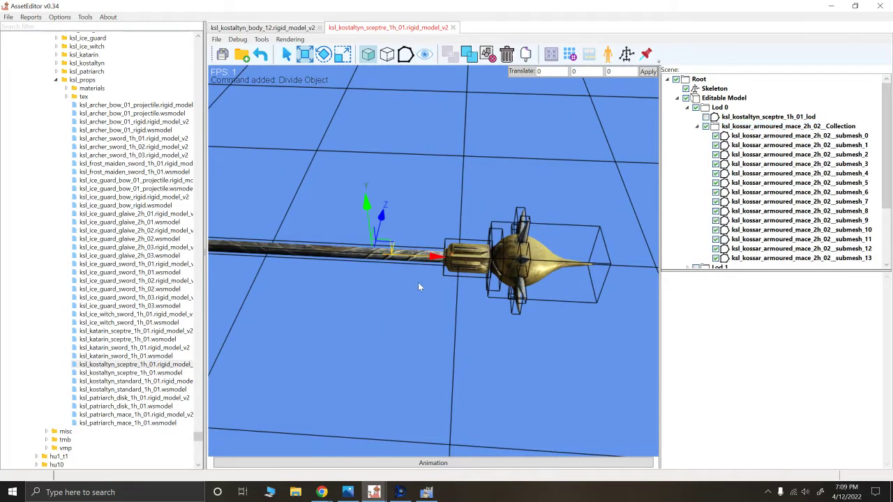
alt+drag(418, 300, 481, 235)
click(480, 236)
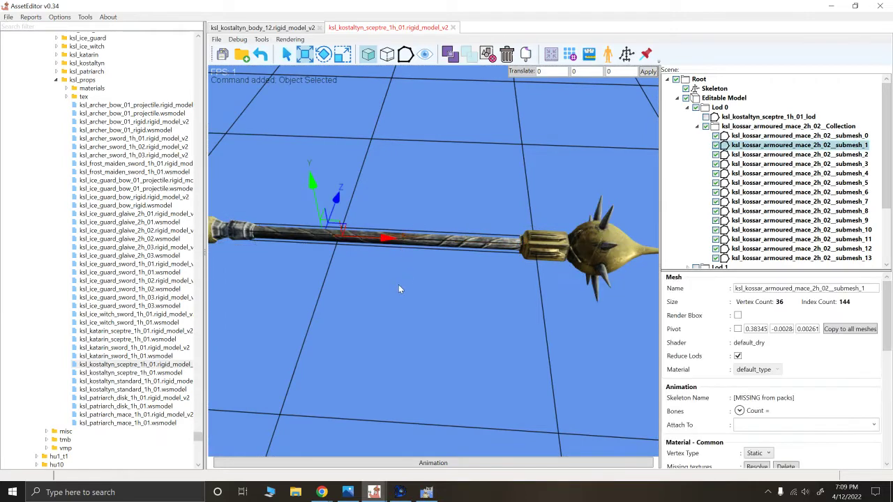
key(Delete)
scroll(377, 293, down, 3)
drag(353, 299, 263, 222)
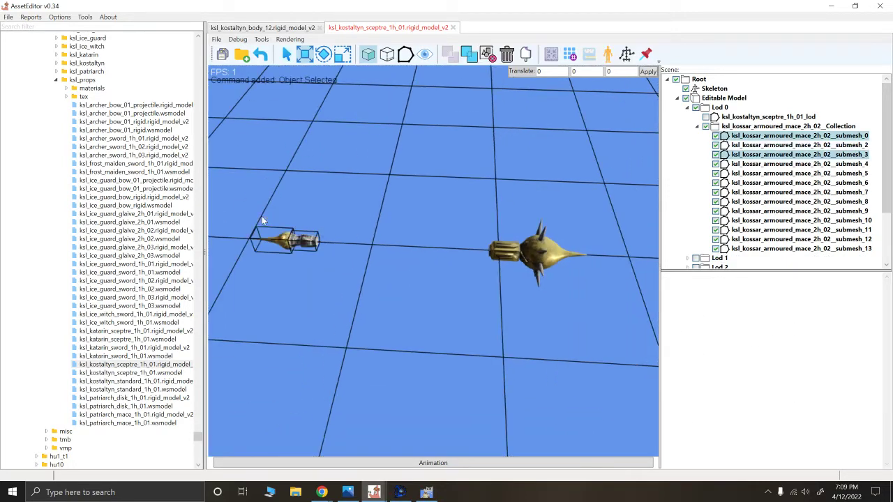
key(Delete)
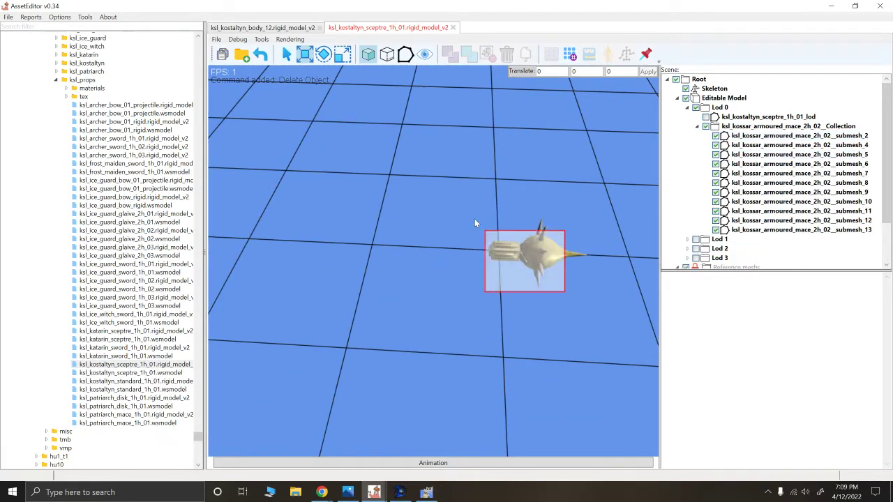
- Combine all remaining mace head submeshes into one mesh and show the sceptre shaft again
drag(475, 222, 476, 223)
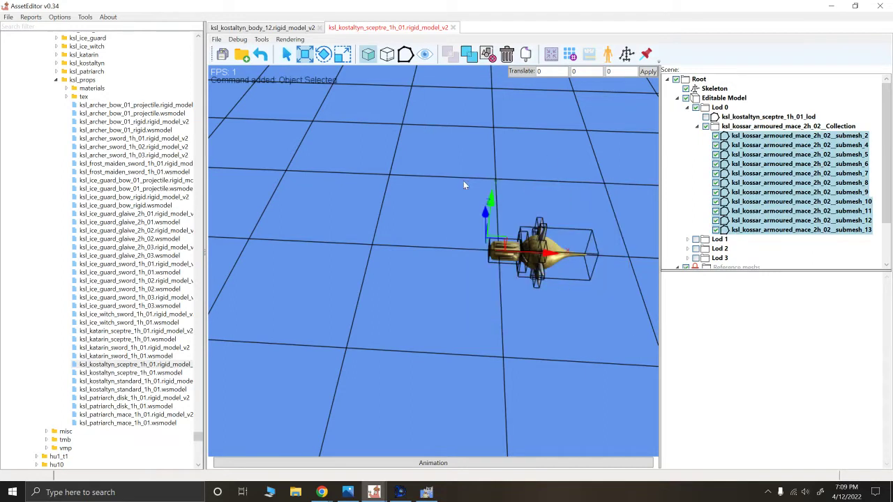
click(469, 55)
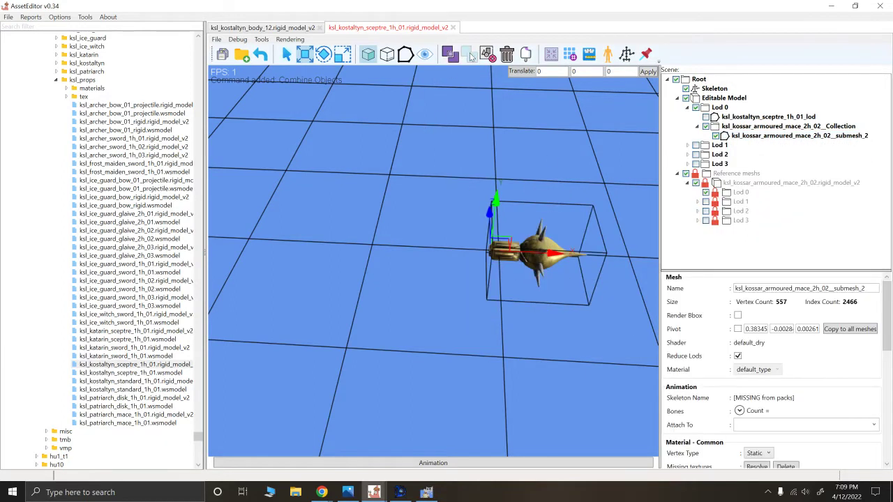
click(706, 116)
- Copy the sceptre shaft's pivot to all meshes and display the mace head's bounding box
click(406, 246)
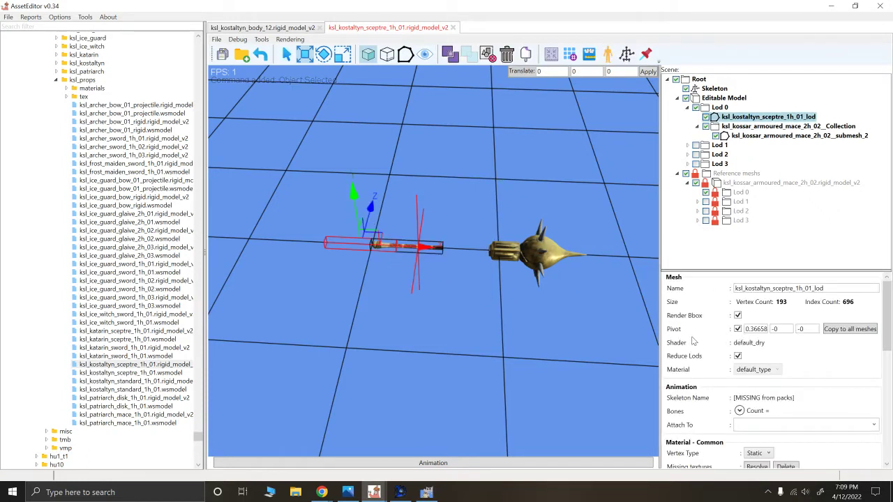
click(843, 333)
click(578, 256)
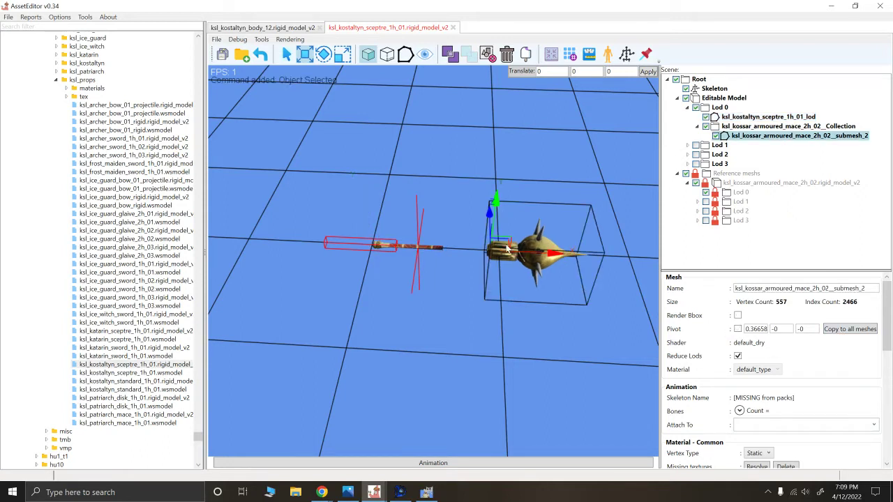
click(738, 315)
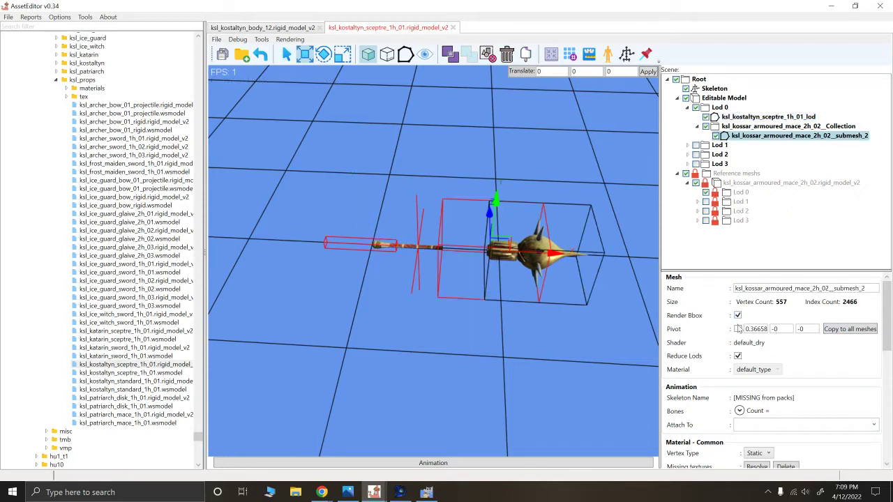
click(739, 329)
- Move the spiked mace head in the negative X direction until its collar meets the red shaft's end
drag(556, 256, 508, 257)
alt+drag(509, 257, 539, 149)
scroll(589, 314, up, 10)
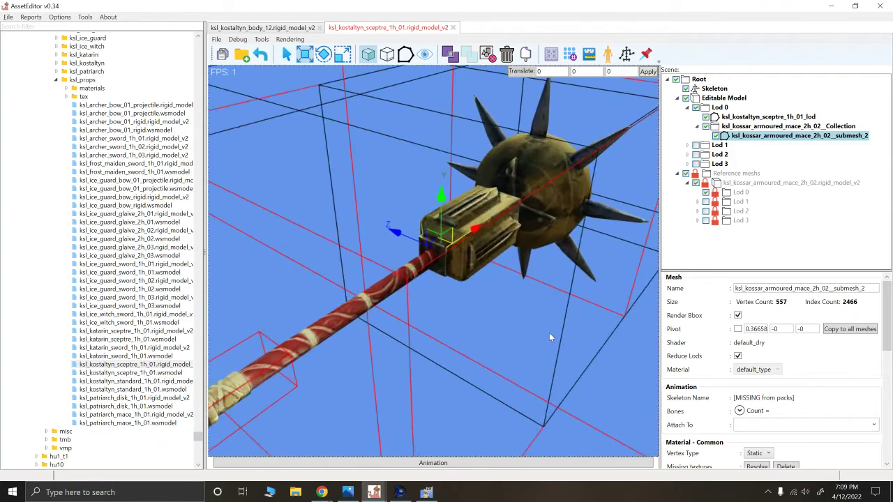
alt+drag(549, 333, 504, 331)
click(420, 326)
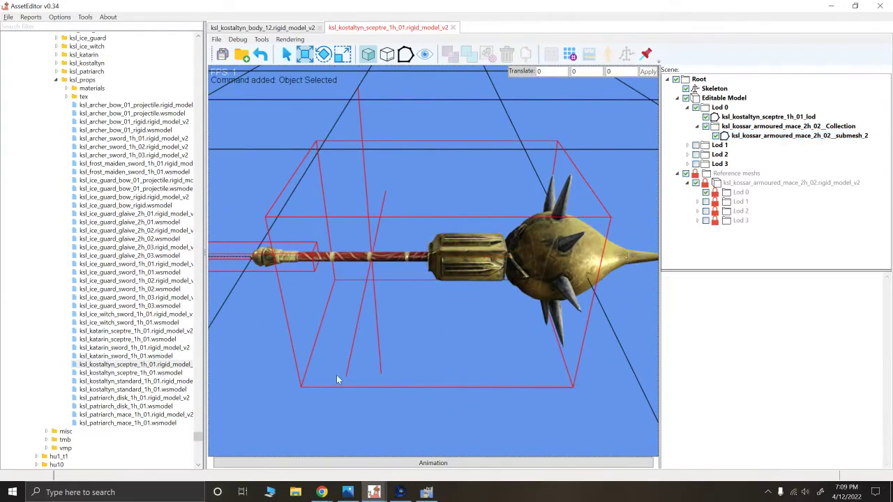
- Examine the assembled mace from several angles, checking how the shaft and spiked head fit together
alt+drag(336, 374, 387, 254)
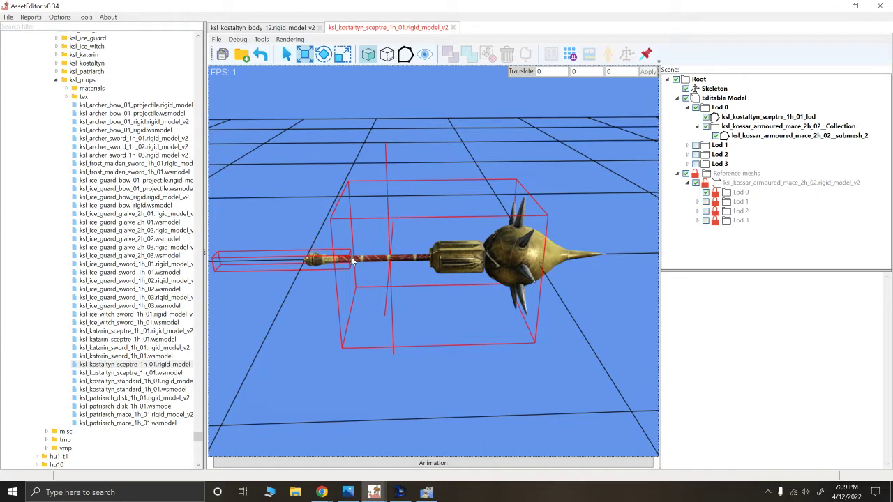
click(419, 263)
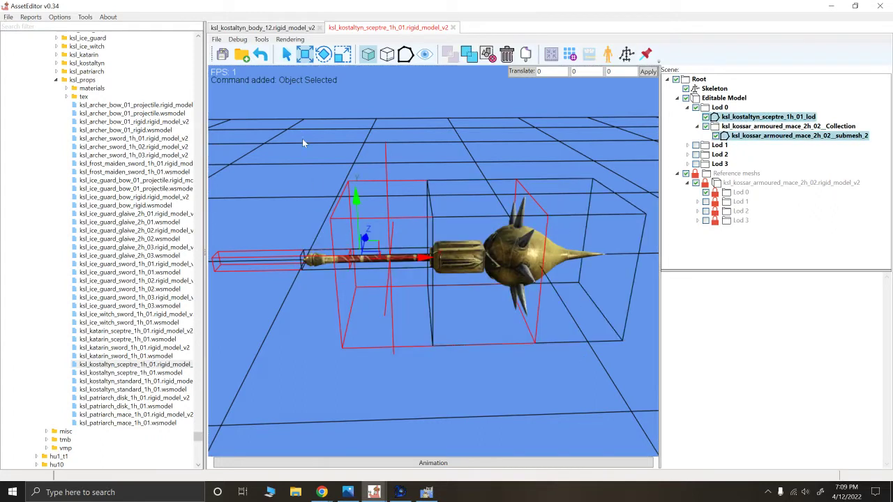
mouse_move(414, 263)
mouse_down()
mouse_move(423, 262)
mouse_move(402, 263)
mouse_move(414, 262)
mouse_up()
click(470, 104)
drag(469, 142, 468, 165)
scroll(272, 168, up, 2)
drag(272, 167, 291, 199)
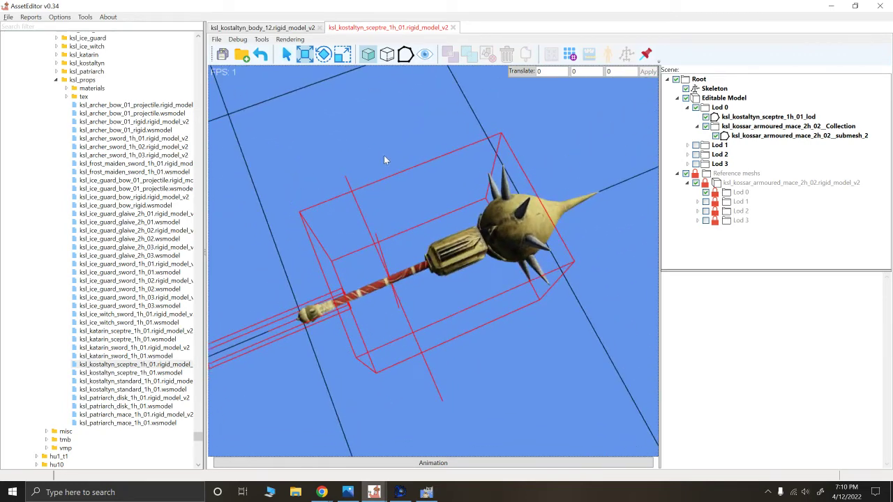
drag(384, 159, 457, 222)
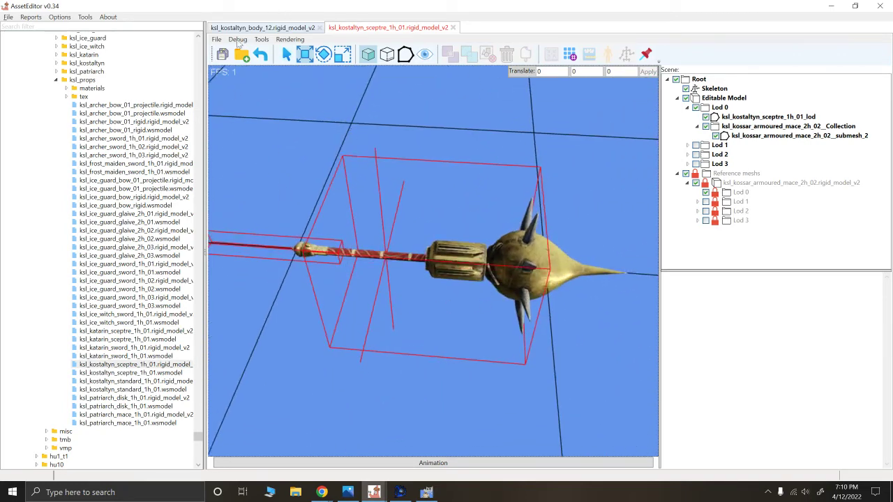
- Collapse the hu1 folder in the file tree and switch to the ksl_kostaltyn_body_12 model
click(570, 54)
scroll(40, 161, up, 7)
click(36, 130)
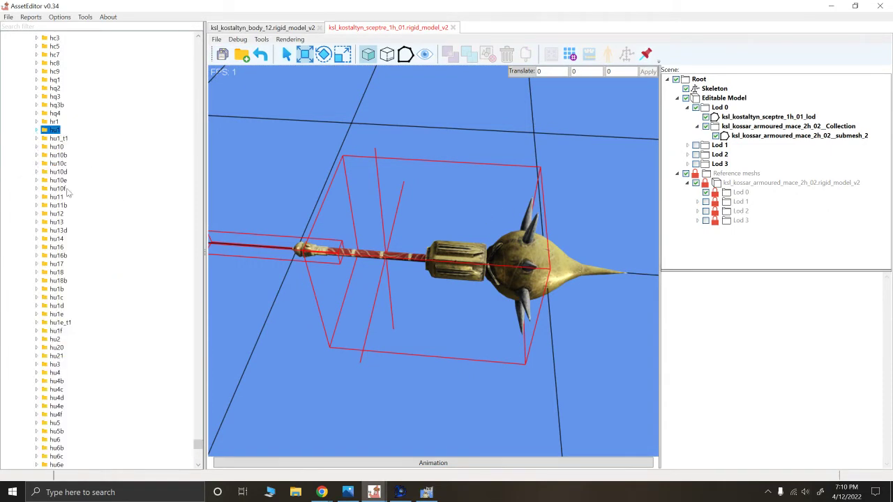
scroll(84, 230, down, 2)
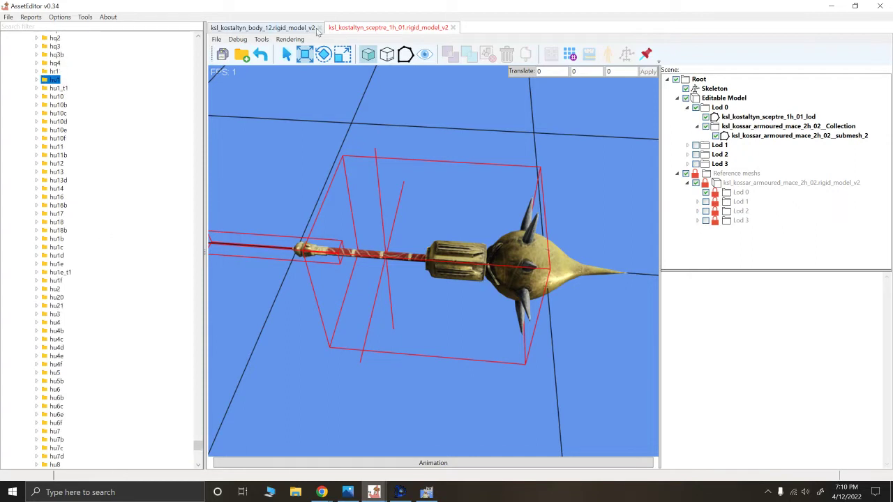
click(302, 29)
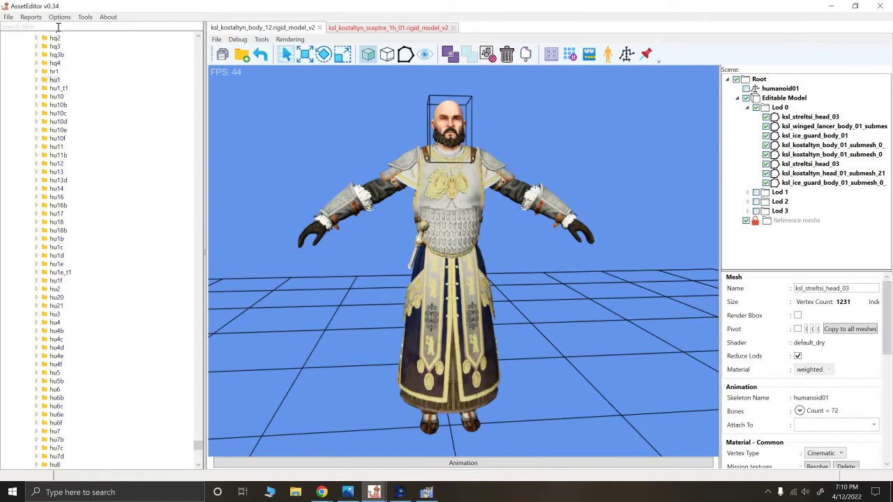
click(10, 18)
click(9, 18)
- Switch to the pack file manager that has Andy.pack open and create a new empty PackFile
click(400, 492)
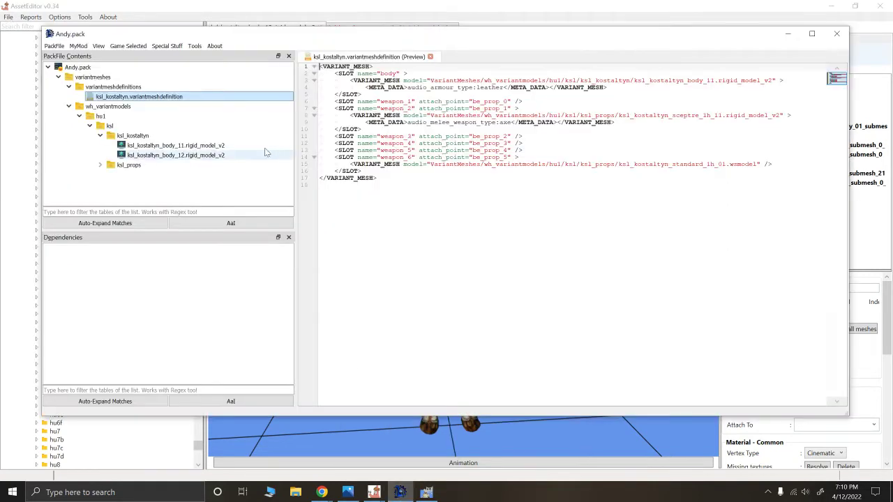
click(56, 46)
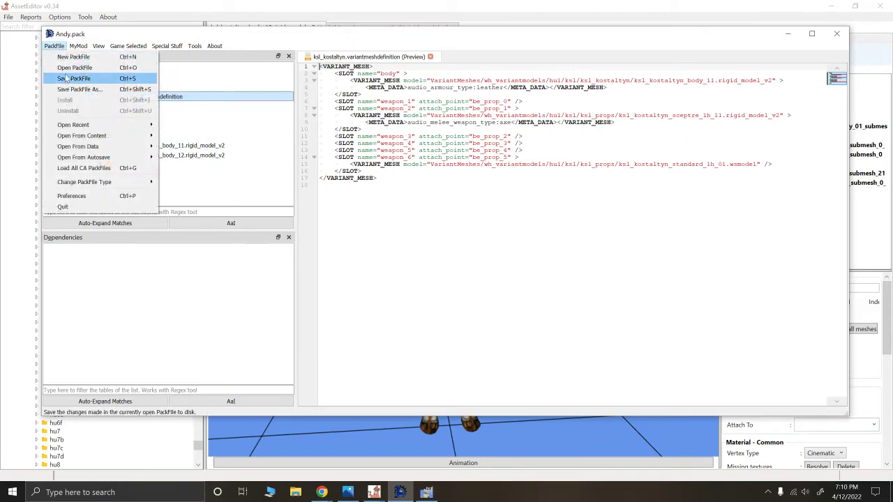
click(69, 57)
click(78, 68)
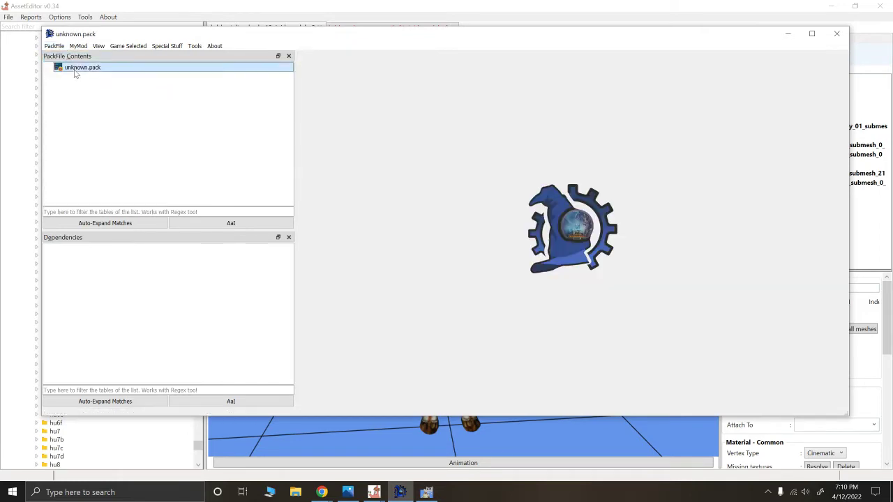
- Open WH3 Reskins.pack from the My Mods WH3 folder as a source for adding files to the new PackFile
right_click(75, 70)
mouse_move(98, 76)
click(183, 97)
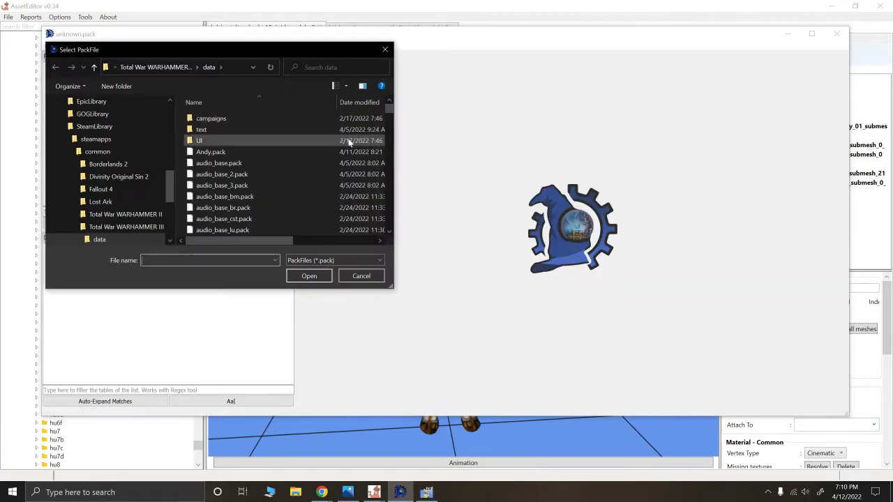
scroll(117, 180, up, 2)
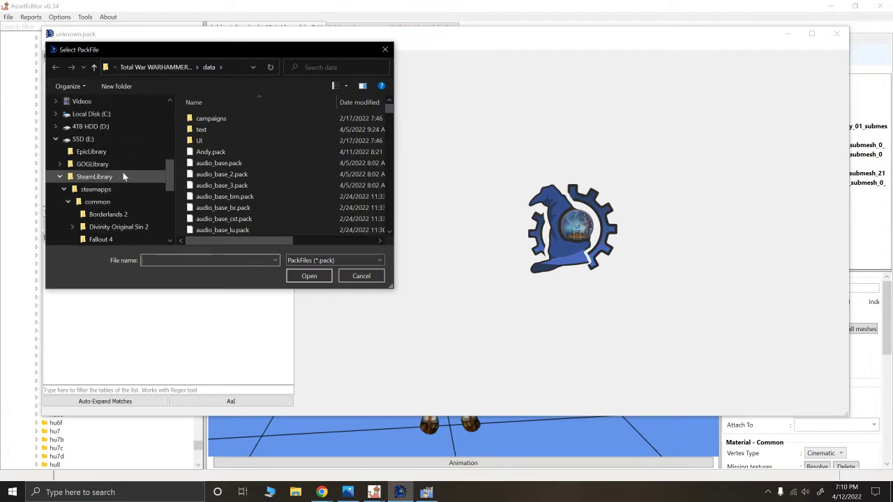
scroll(110, 159, up, 3)
scroll(111, 159, up, 5)
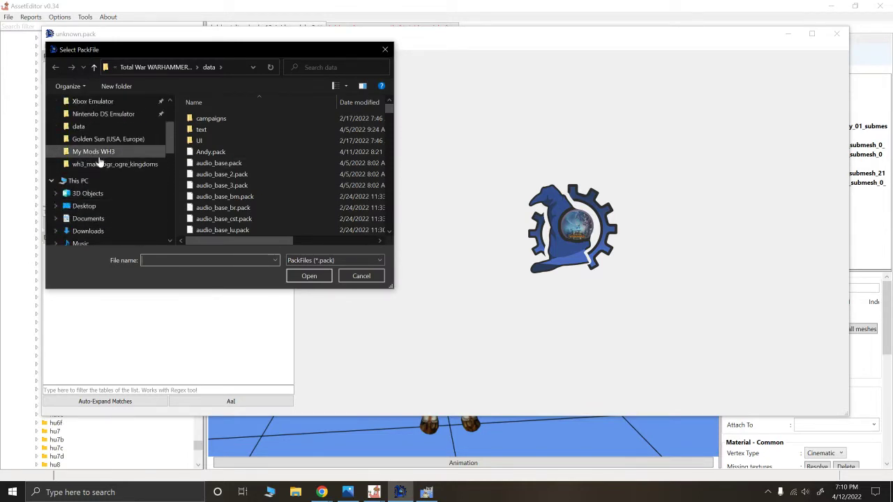
scroll(74, 165, up, 2)
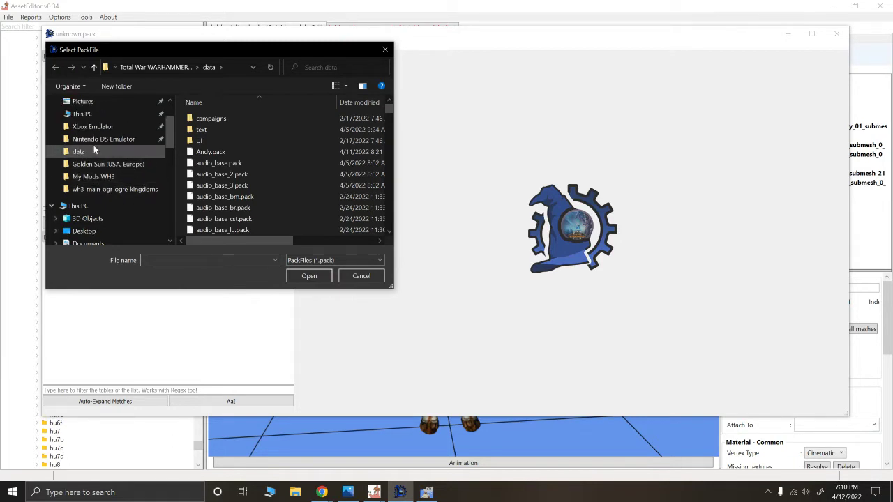
click(74, 175)
double_click(220, 152)
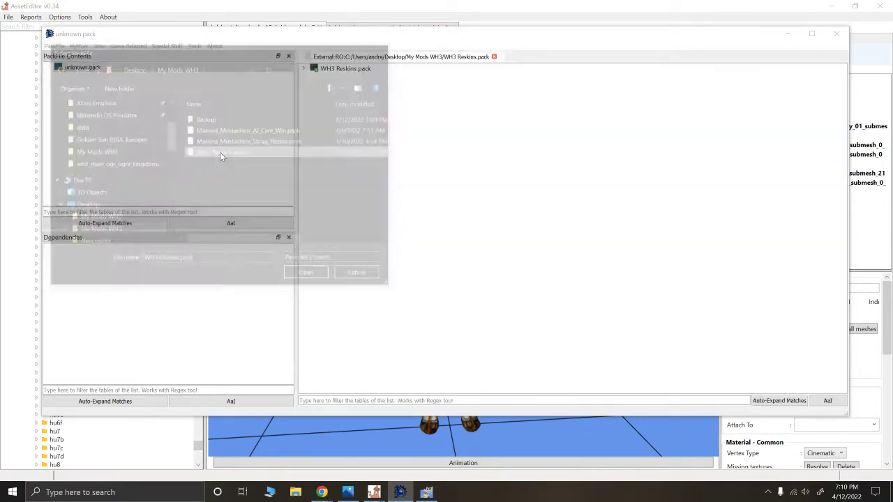
- Expand WH3 Reskins.pack down to ksl_kostaltyn and add ksl_kostaltyn_body_11.rigid_model_v2 to the new PackFile
click(304, 69)
click(314, 78)
click(324, 89)
click(335, 98)
click(345, 109)
click(356, 118)
double_click(396, 131)
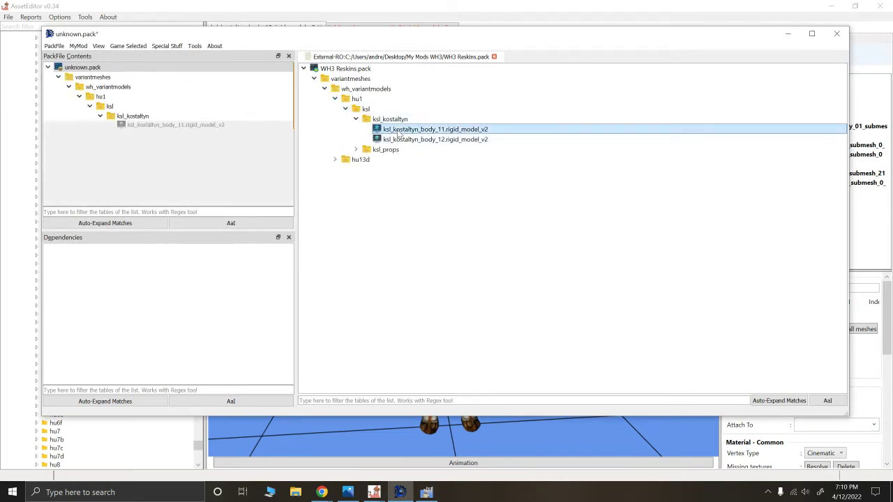
- Add ksl_kostaltyn_sceptre_1h_01.rigid_model_v2 from ksl_props to the new PackFile and close the WH3 Reskins.pack source
click(356, 149)
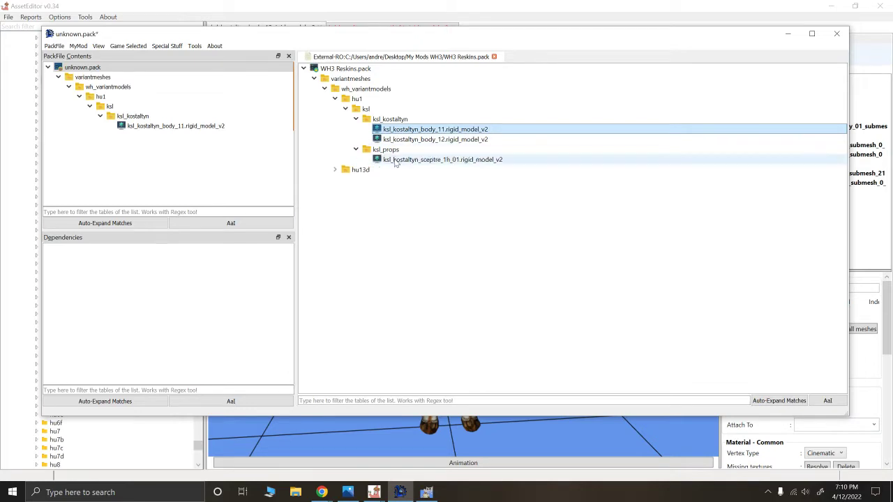
double_click(395, 160)
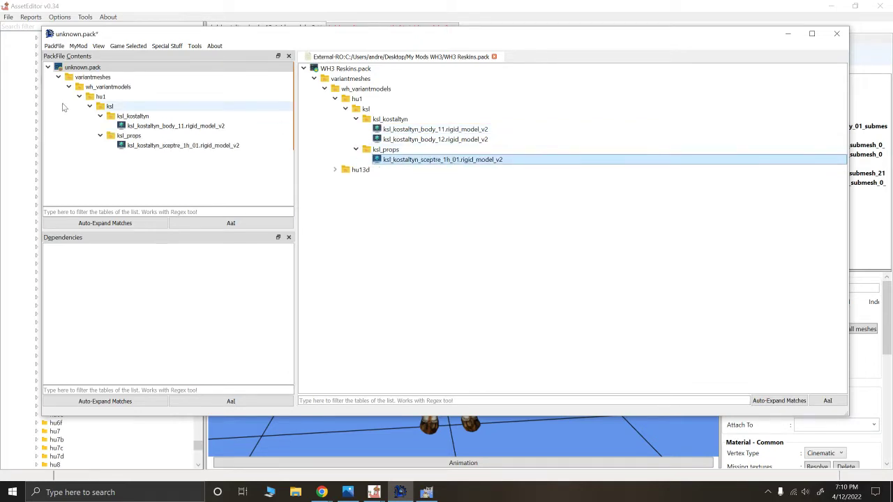
click(494, 57)
- Open campaign_variants.pack from the Total War WARHAMMER III data folder as the source for adding files
right_click(73, 67)
mouse_move(94, 75)
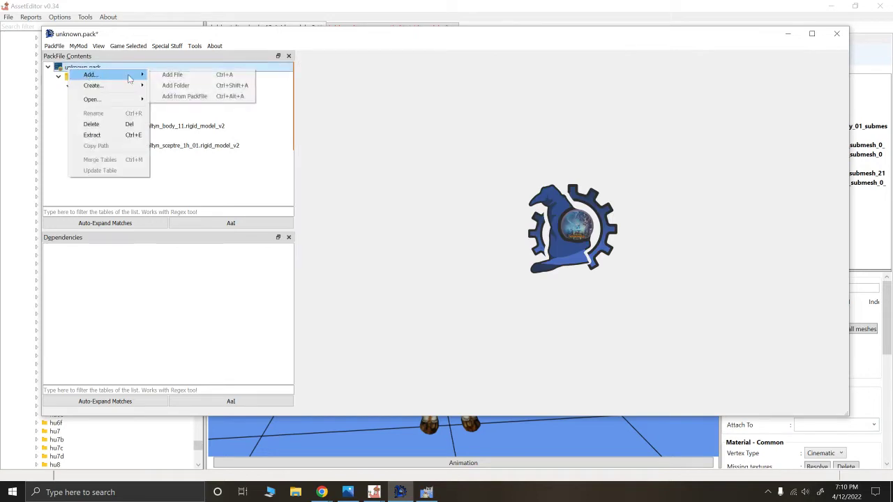
click(187, 96)
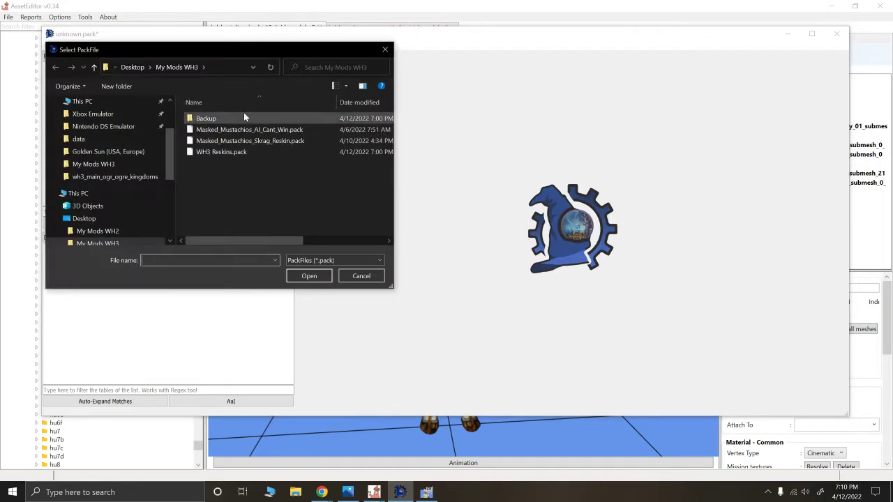
click(98, 141)
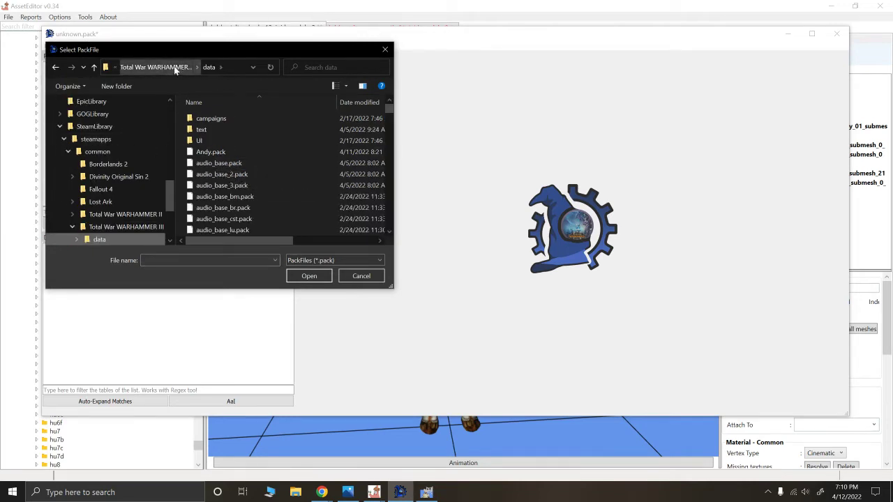
click(155, 67)
double_click(208, 119)
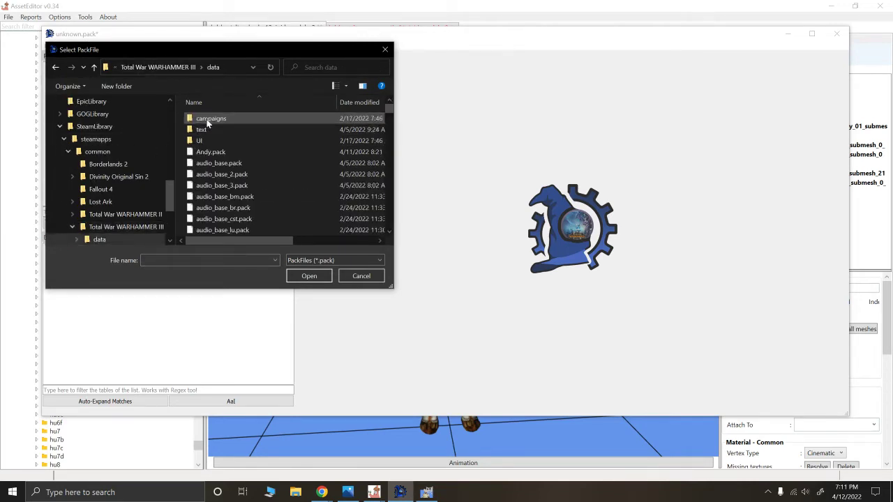
scroll(217, 166, down, 8)
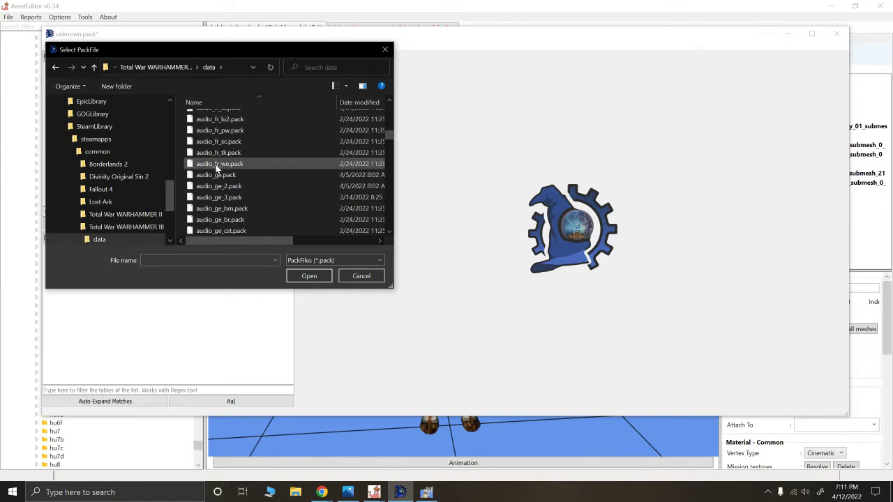
scroll(217, 168, up, 2)
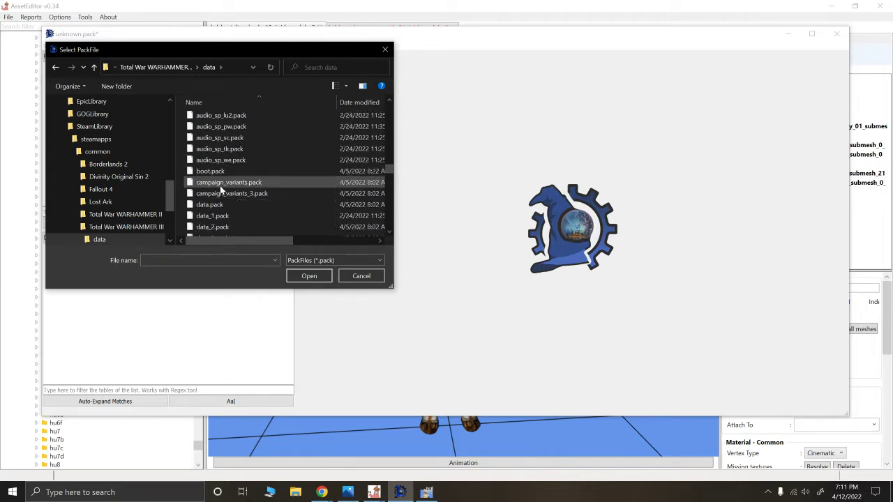
double_click(219, 184)
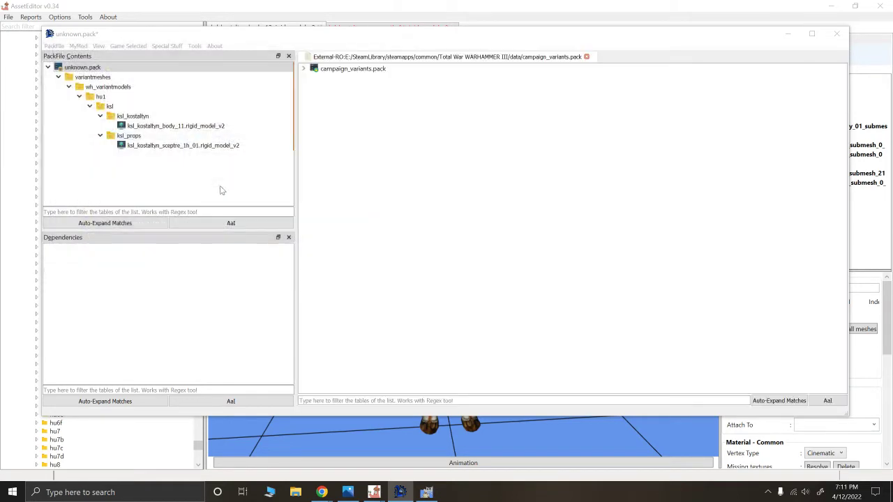
- Filter campaign_variants.pack by "kost", add ksl_kostaltyn.variantmeshdefinition to the new PackFile and open it
click(305, 70)
click(314, 78)
click(324, 98)
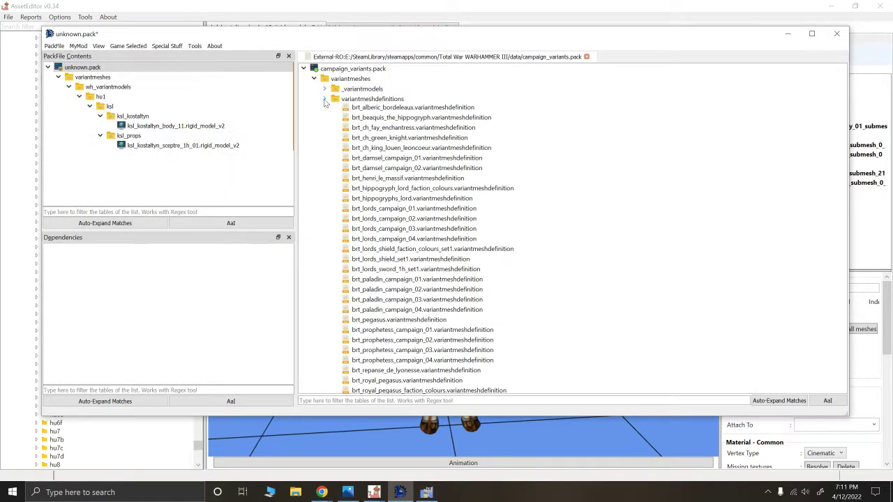
click(361, 399)
text(kost)
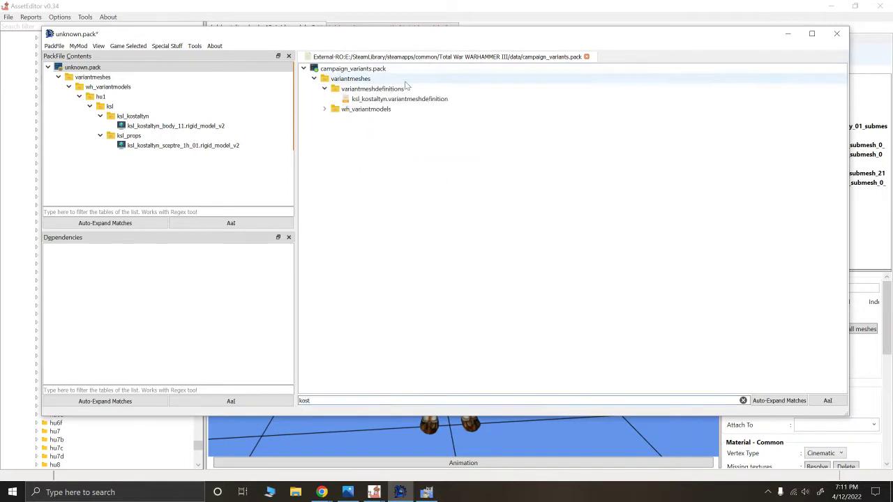
click(393, 100)
double_click(391, 100)
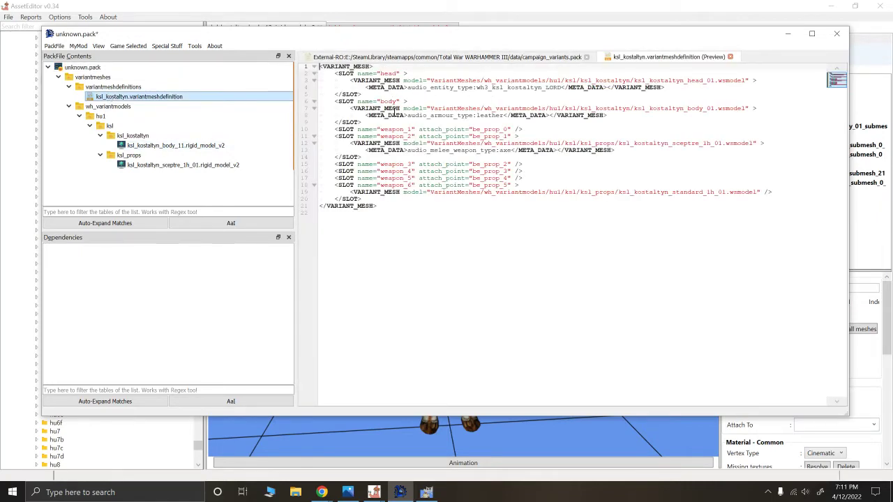
- Check the Kostaltyn body model in AssetEditor, return to the variantmeshdefinition and reposition the pack manager window over the model
click(554, 435)
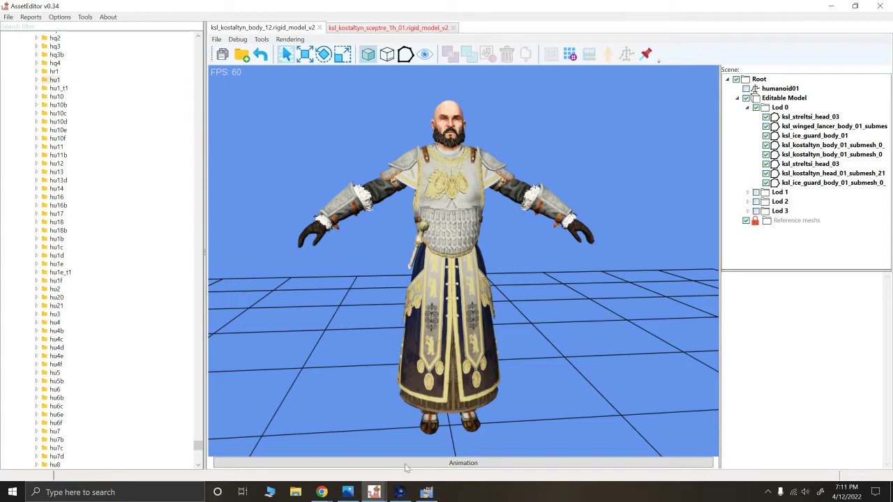
click(400, 492)
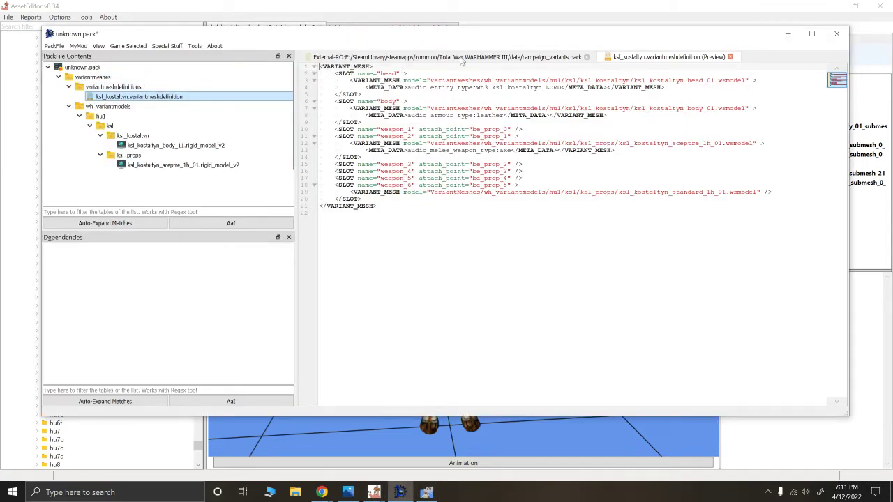
drag(376, 33, 375, 220)
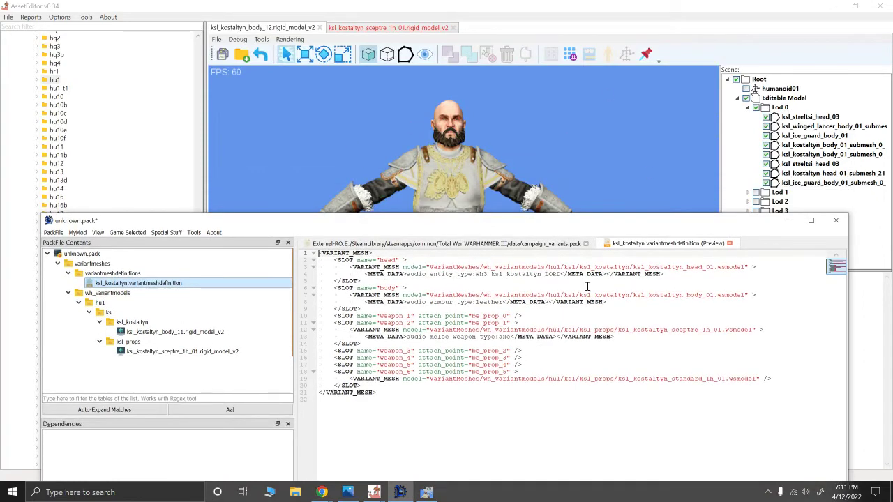
drag(441, 220, 446, 123)
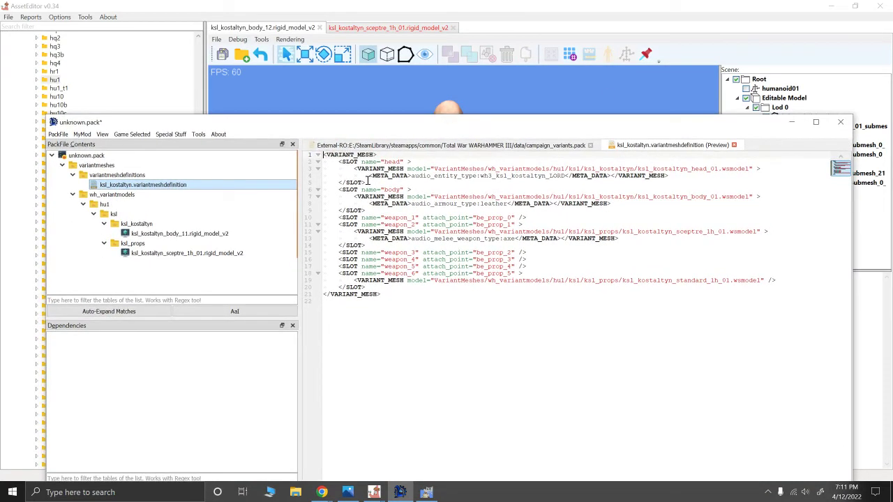
- Delete the entire head slot from the ksl_kostaltyn variantmeshdefinition
drag(368, 181, 328, 165)
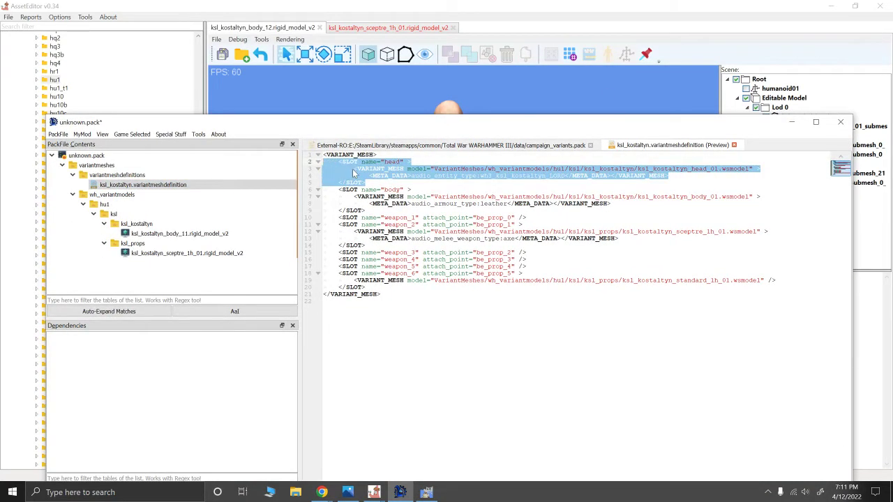
key(Delete)
key(Delete)
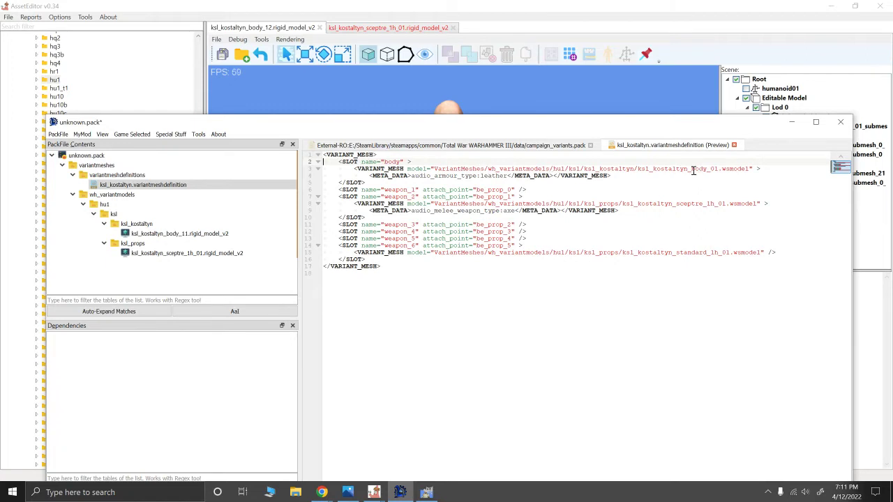
- Change the body slot's model file reference to ksl_kostaltyn_body_11.rigid_model_v2
click(693, 169)
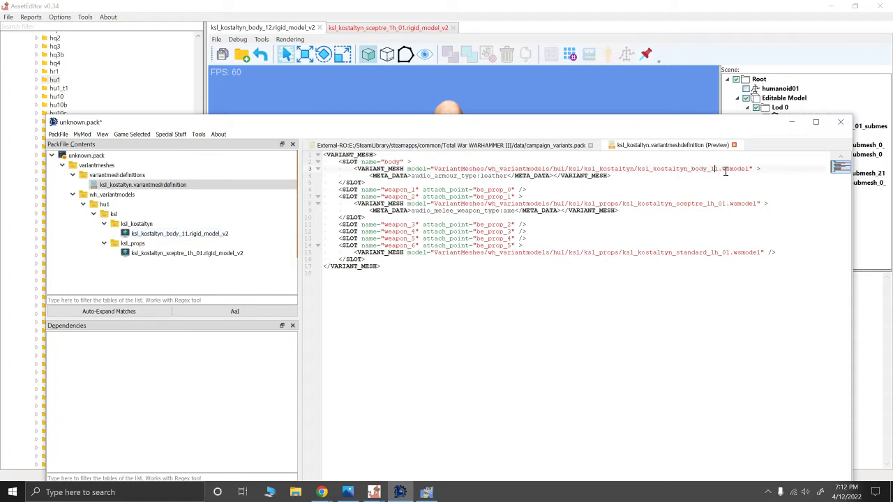
drag(722, 168, 751, 169)
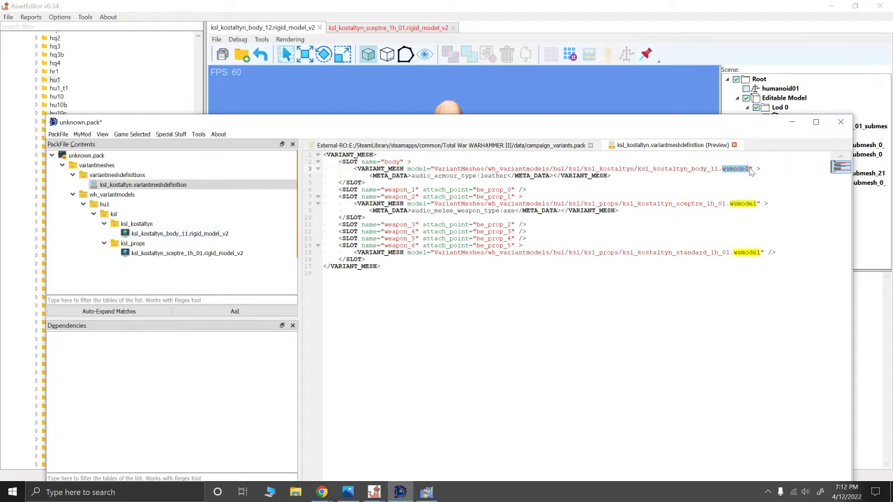
text(rigid_)
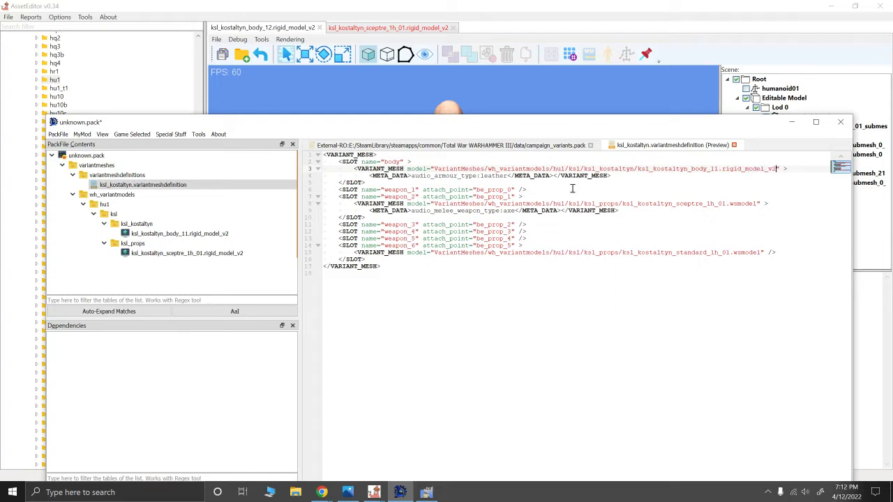
- Rename the sceptre model in ksl_props to ksl_kostaltyn_sceptre_1h_11.rigid_model_v2
click(537, 190)
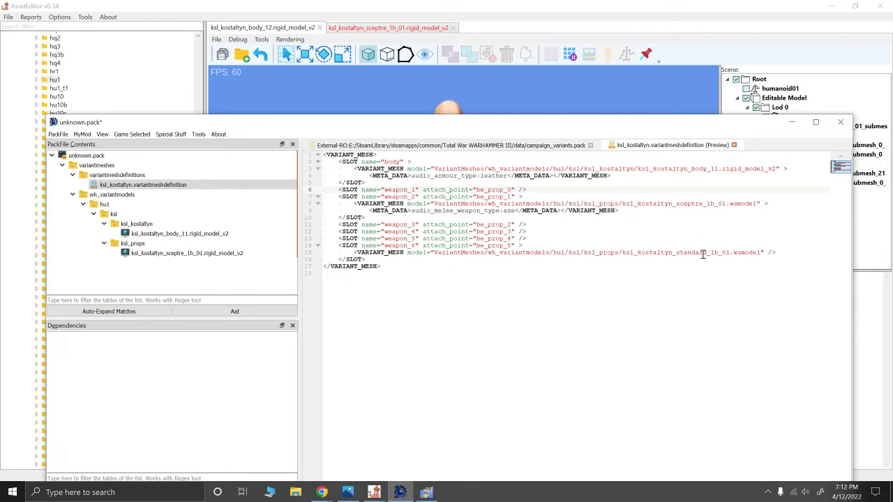
click(638, 204)
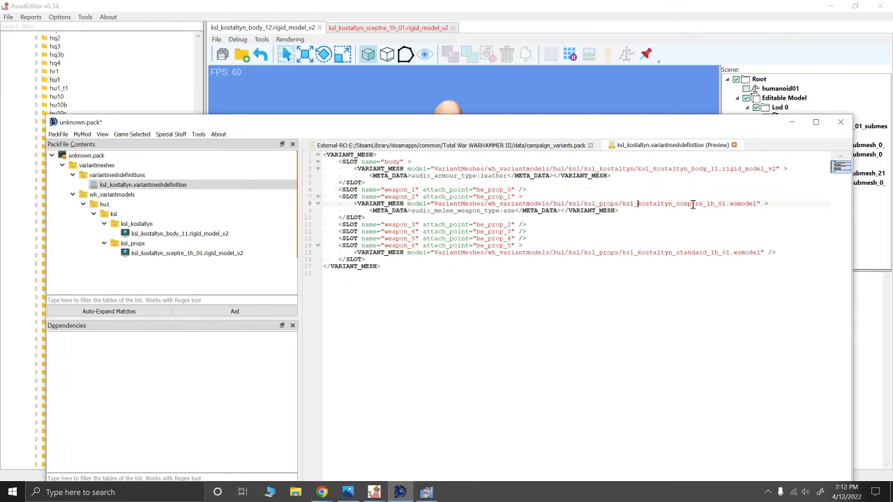
click(201, 256)
right_click(223, 295)
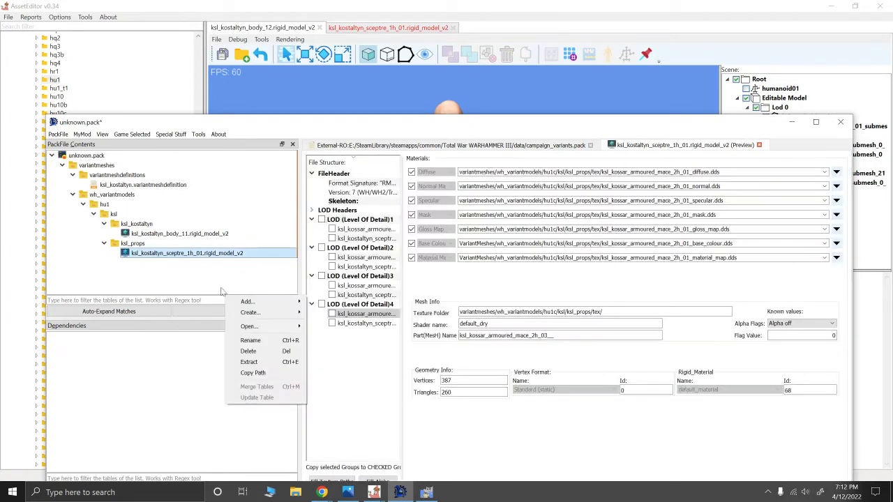
click(250, 341)
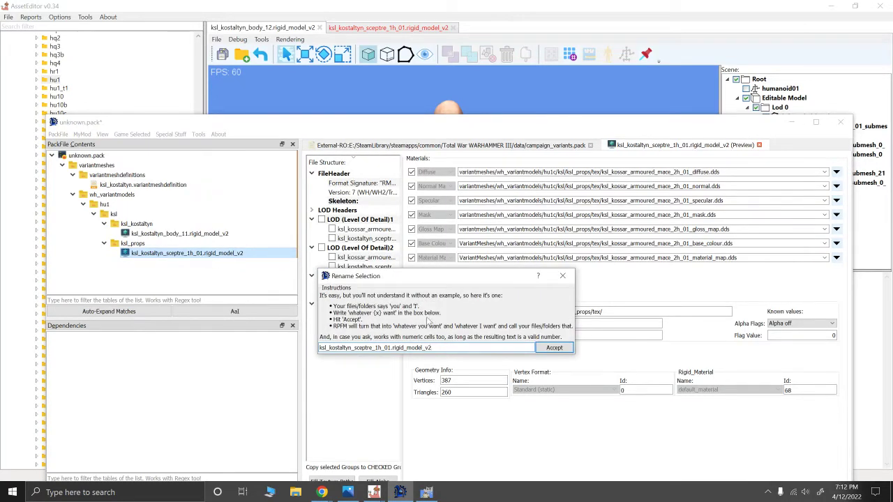
text(1)
click(554, 347)
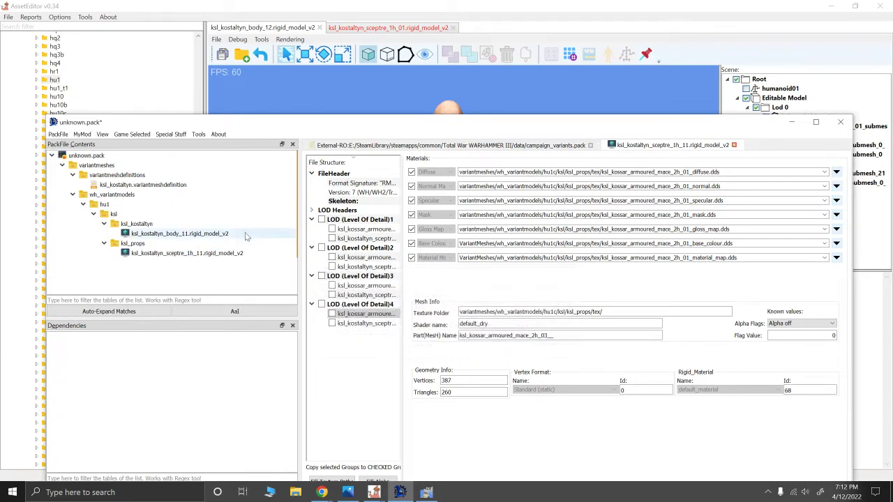
- In the variantmeshdefinition, change the weapon_2 slot's model file reference to ksl_kostaltyn_sceptre_1h_11.rigid_model_v2
click(158, 185)
click(717, 203)
key(Delete)
text(1)
drag(732, 204, 755, 203)
key(Delete)
text(rigid_model_v2" >)
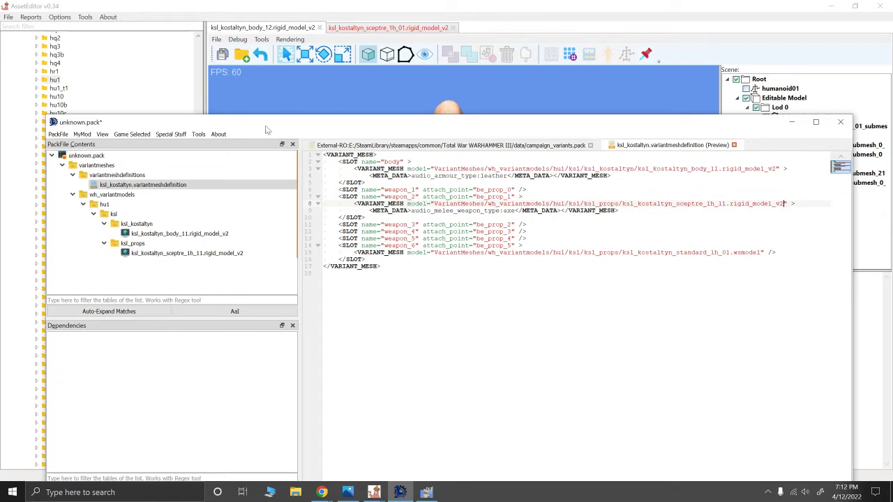
- Switch back to AssetEditor to view the ksl_kostaltyn_body_12 model
click(488, 212)
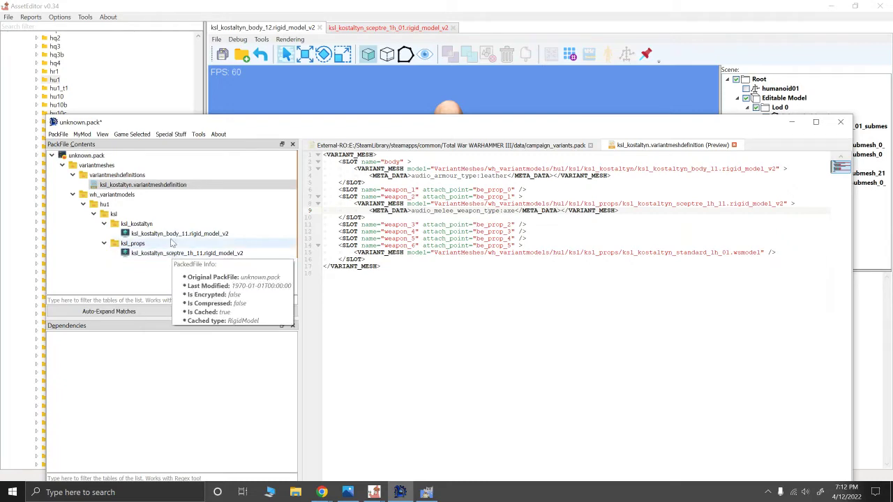
click(481, 99)
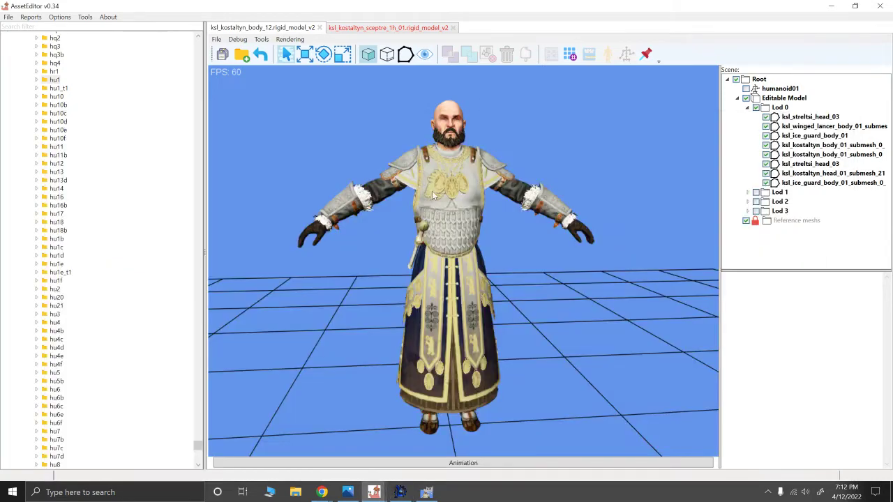
- Switch to GIMP to view the Kostaltyn screenshot of the custom model
click(427, 493)
click(427, 493)
click(427, 493)
click(402, 493)
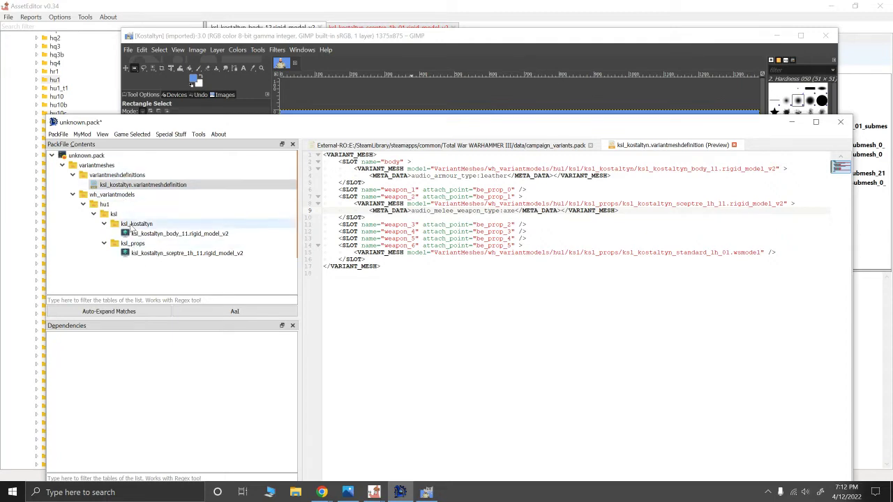
mouse_move(436, 490)
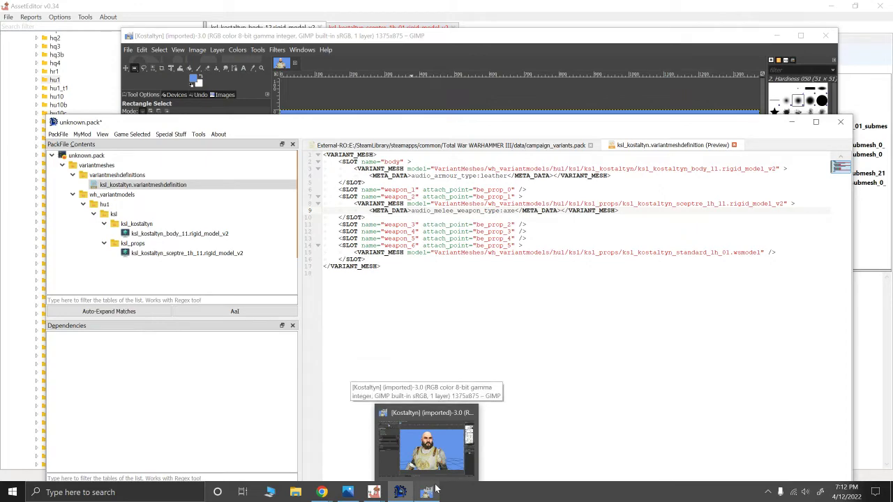
click(436, 490)
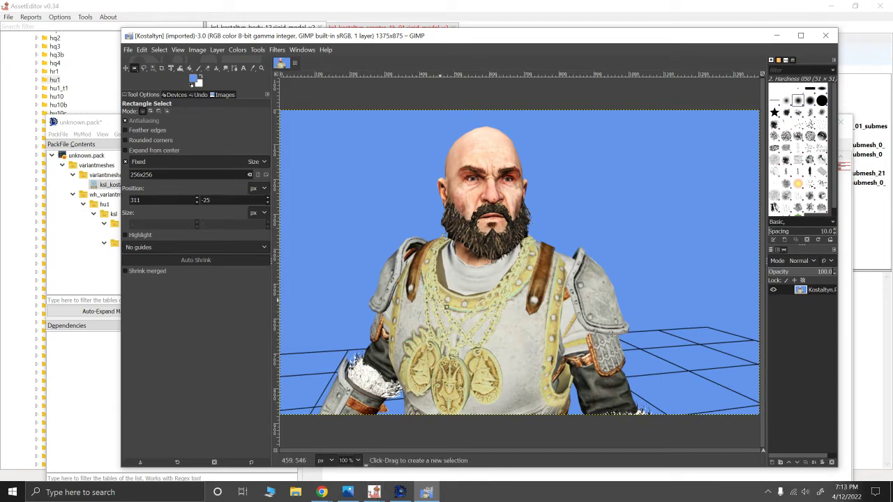
- Switch back to the unknown.pack window and close the external campaign_variants.pack source
click(102, 366)
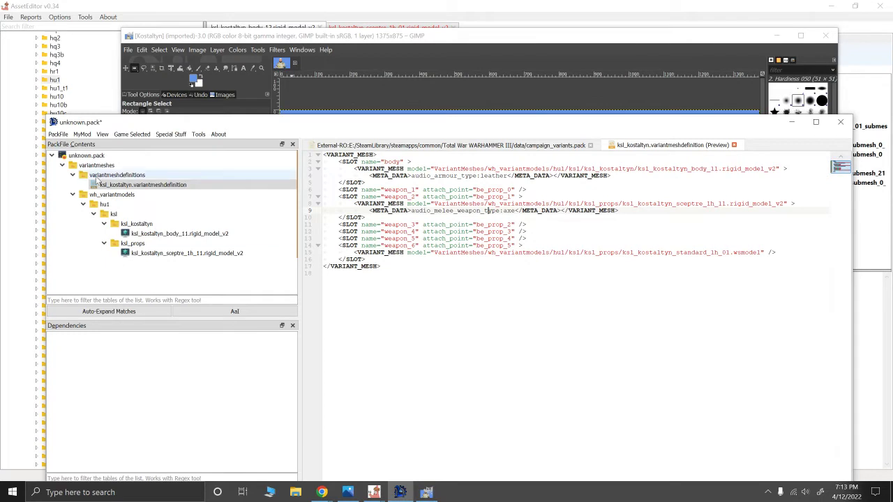
click(78, 155)
right_click(77, 157)
click(417, 146)
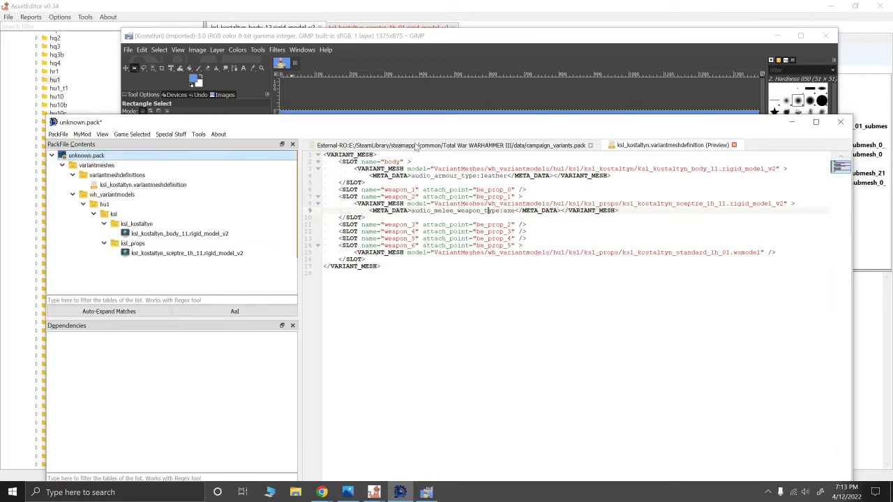
click(78, 175)
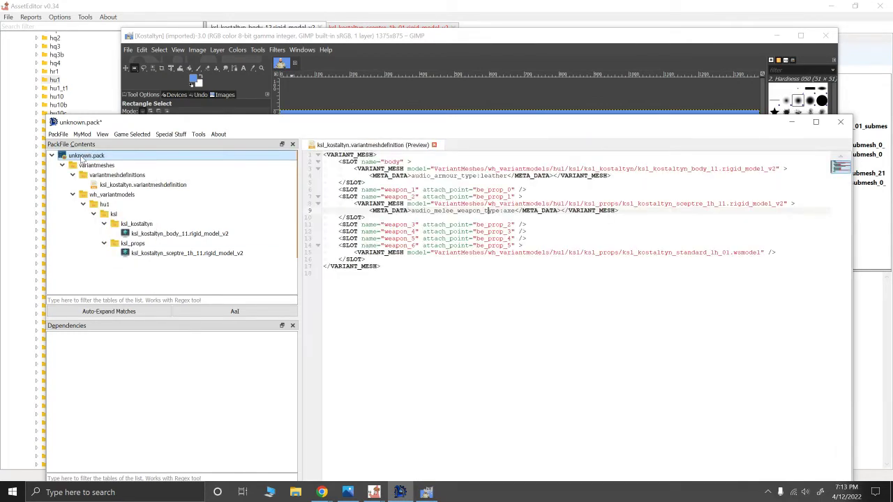
- Open data.pack from the Total War WARHAMMER III data folder as a source for adding files to unknown.pack
right_click(82, 157)
mouse_move(105, 162)
click(183, 184)
scroll(237, 231, down, 5)
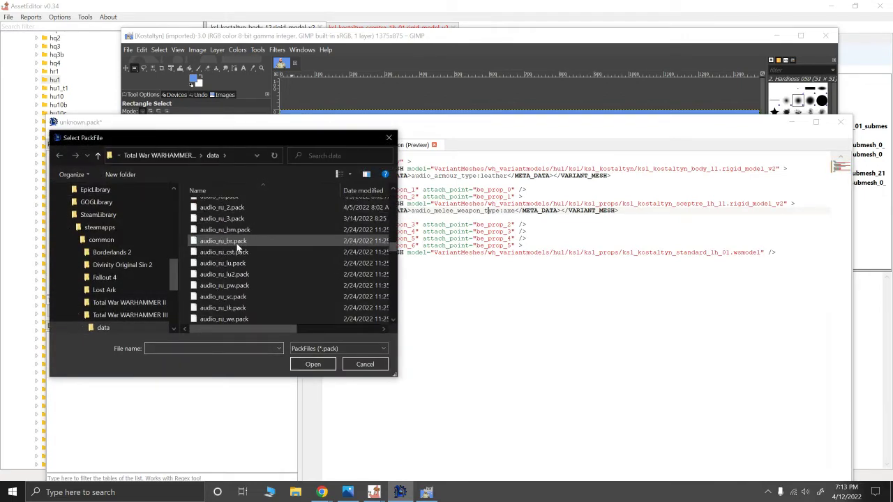
scroll(238, 247, down, 10)
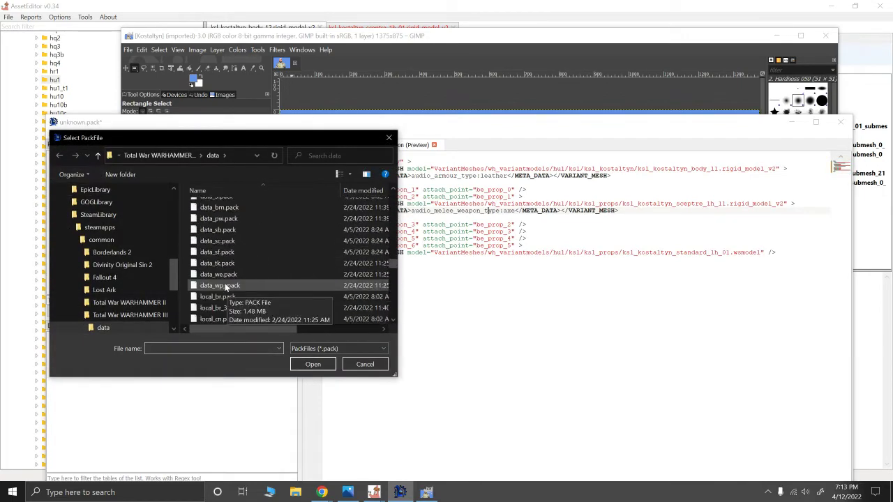
double_click(209, 225)
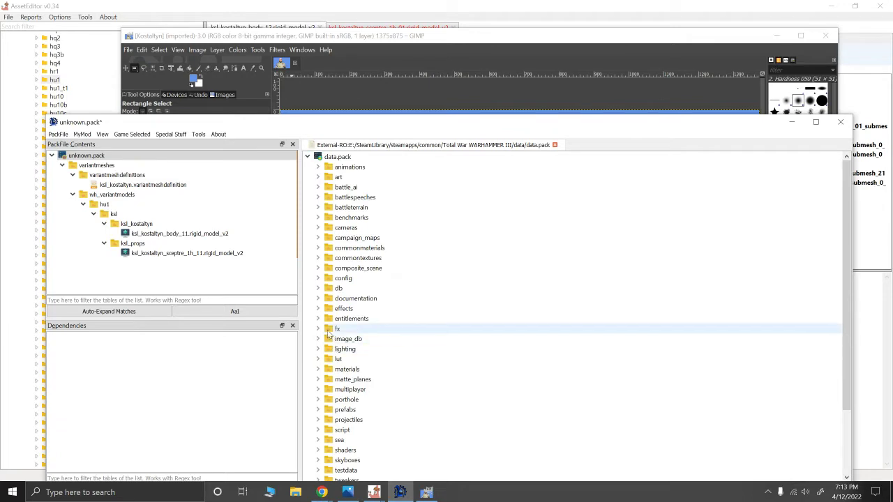
- Look through the ui/portraits folders of data.pack for Kostaltyn's portrait images
scroll(328, 327, down, 3)
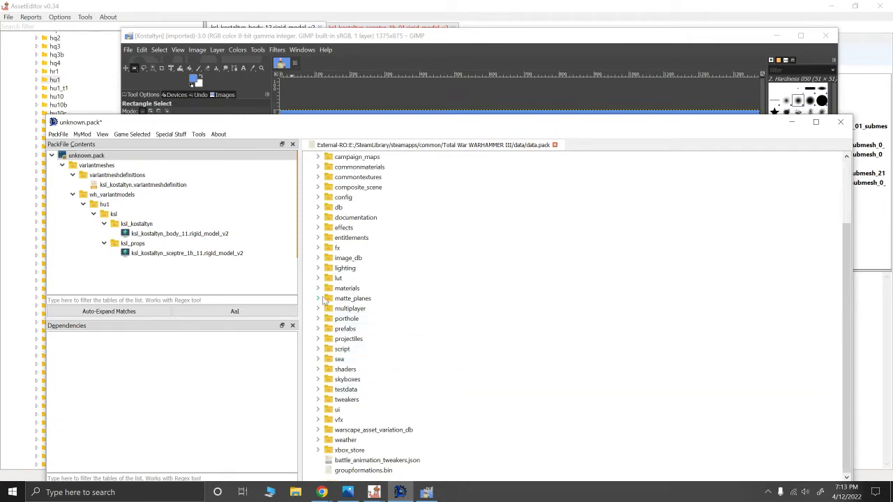
double_click(334, 410)
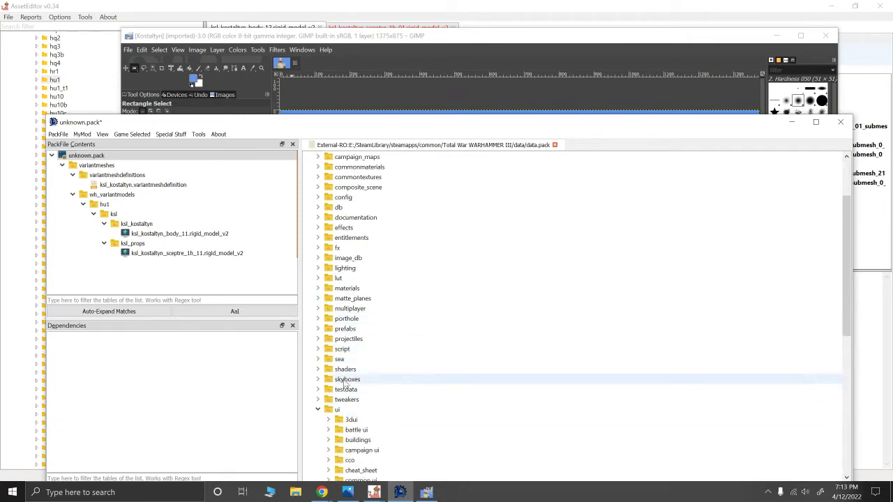
scroll(338, 349, down, 5)
scroll(341, 300, down, 2)
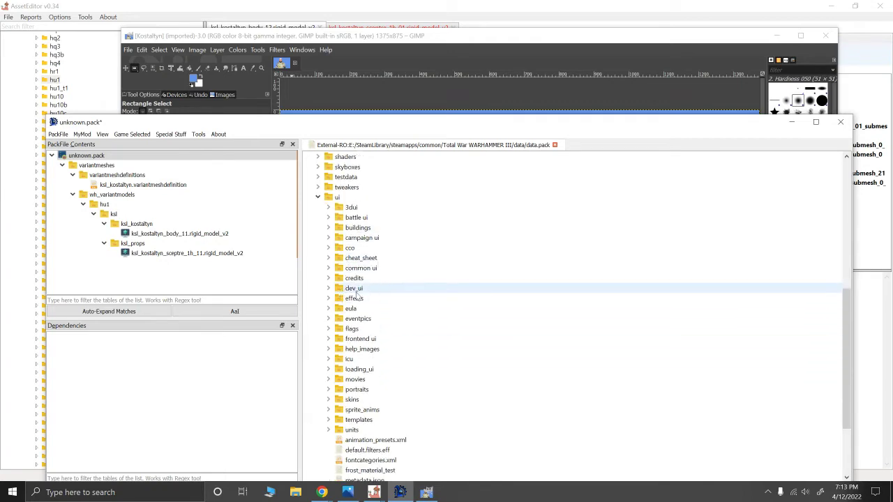
click(328, 390)
click(340, 376)
scroll(390, 375, down, 8)
scroll(387, 377, down, 10)
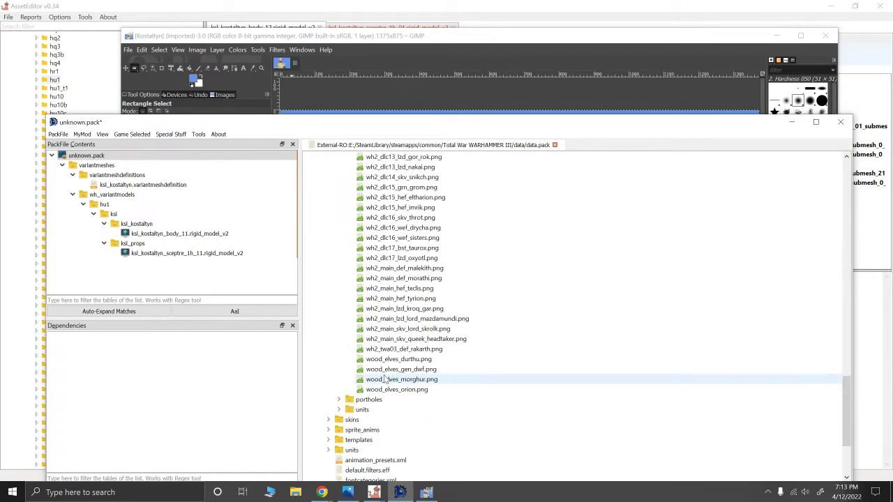
scroll(385, 377, up, 10)
scroll(391, 343, down, 5)
drag(453, 124, 451, 37)
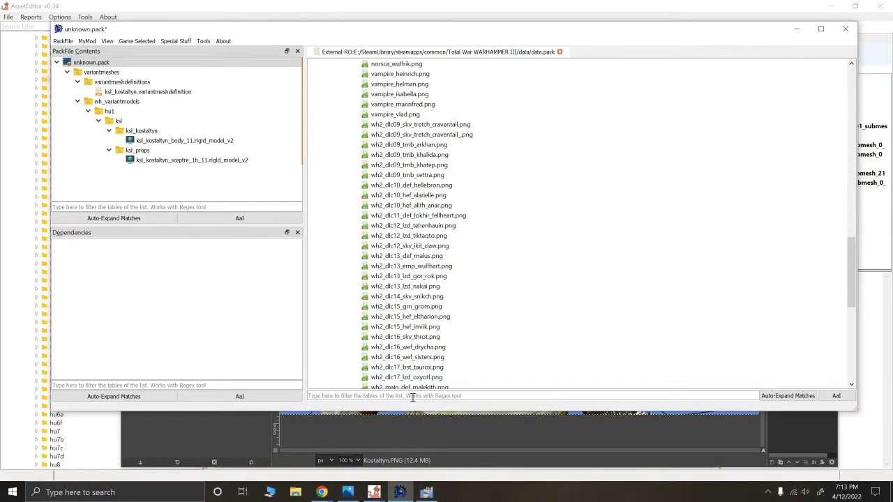
- Filter the data.pack contents by "kos" to look for Kostaltyn's images, and close that pack
click(402, 396)
text(ksl)
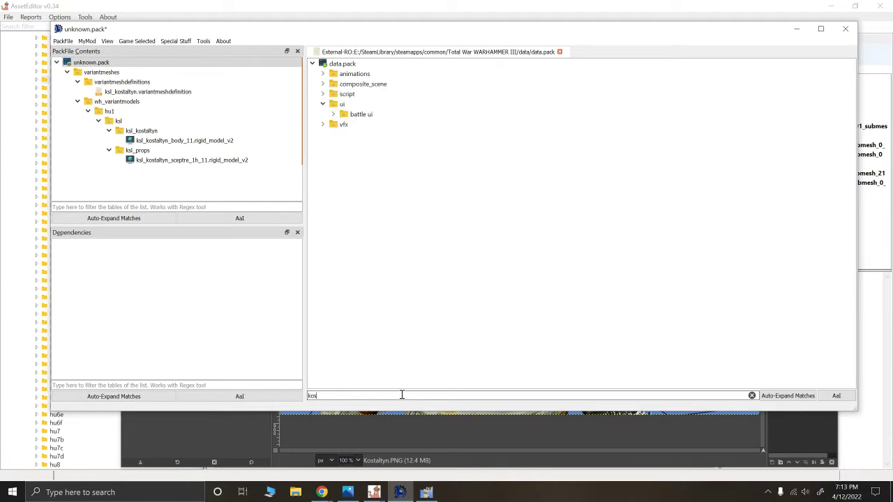
key(BackSpace)
key(BackSpace)
key(BackSpace)
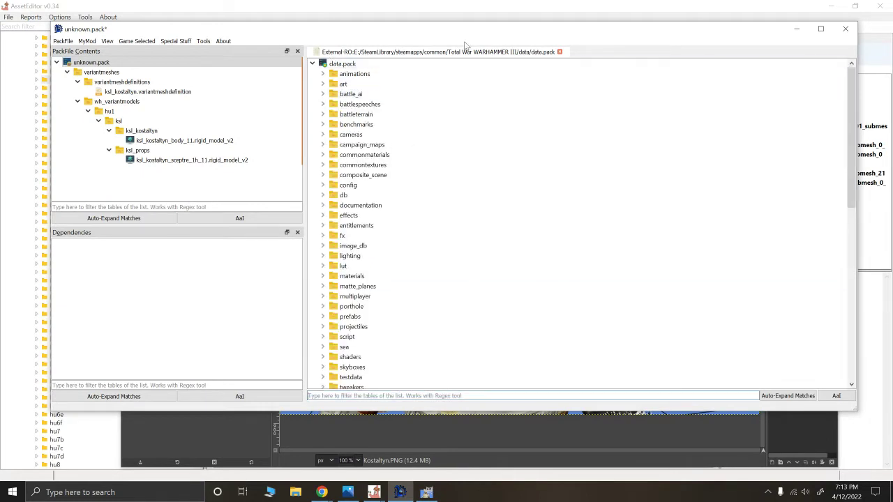
middle_click(532, 54)
- Open data_3.pack from the game's data folder as a source for adding files and expand its contents
right_click(92, 64)
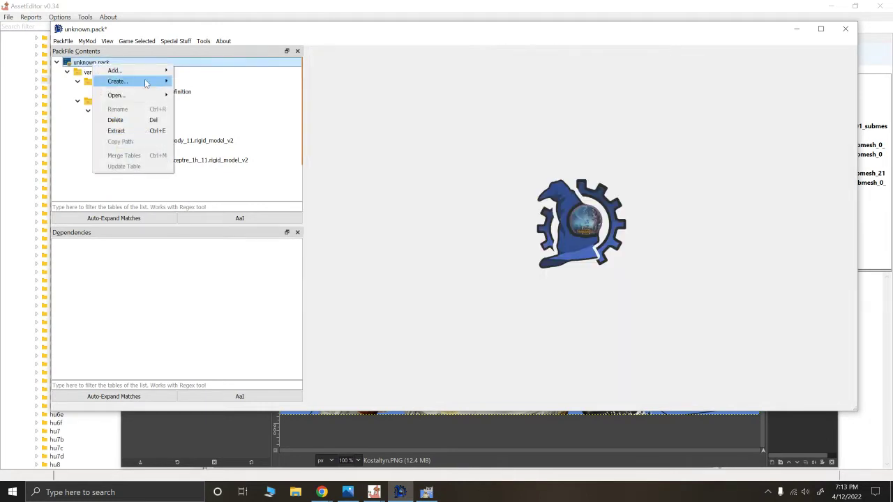
mouse_move(162, 72)
click(209, 92)
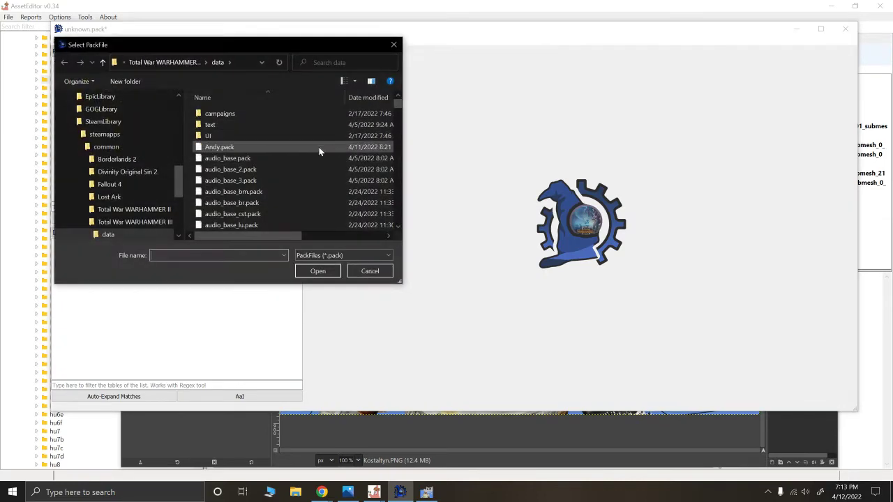
scroll(234, 180, down, 5)
scroll(233, 182, down, 20)
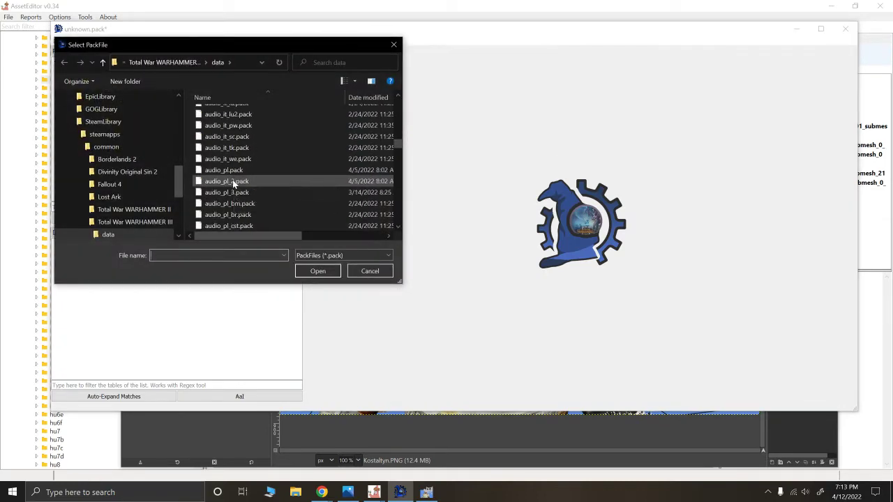
scroll(233, 186, down, 10)
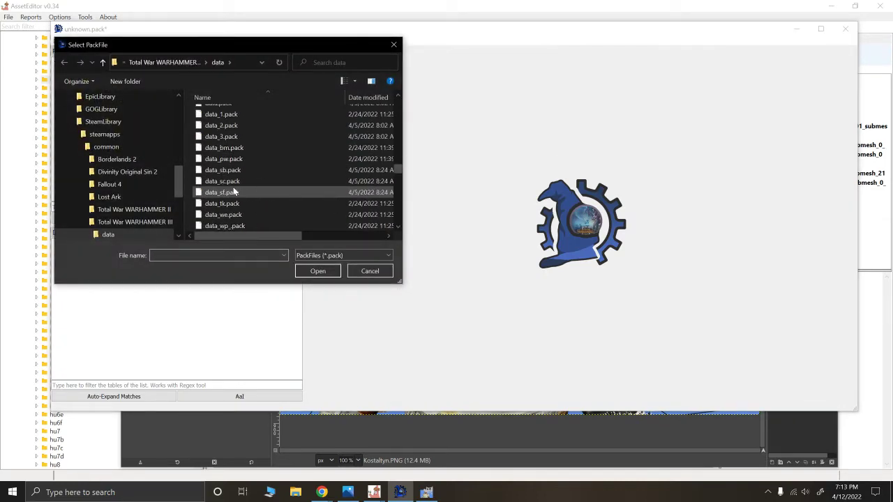
double_click(222, 137)
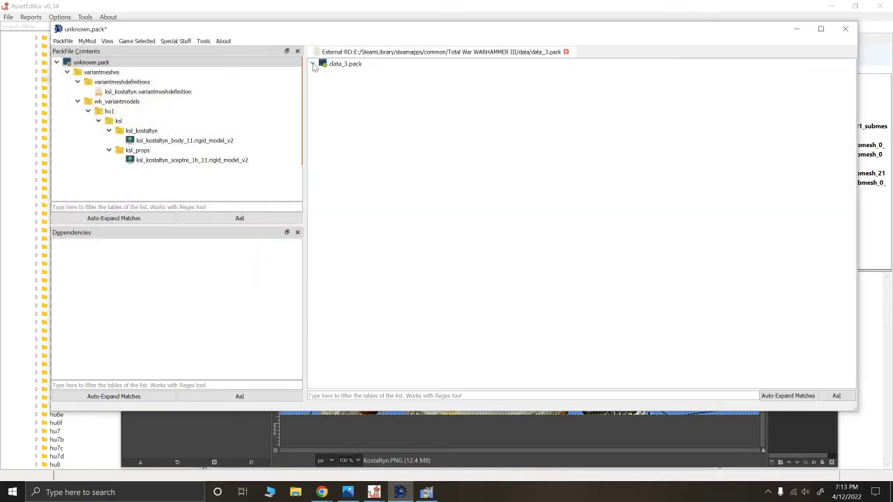
click(313, 64)
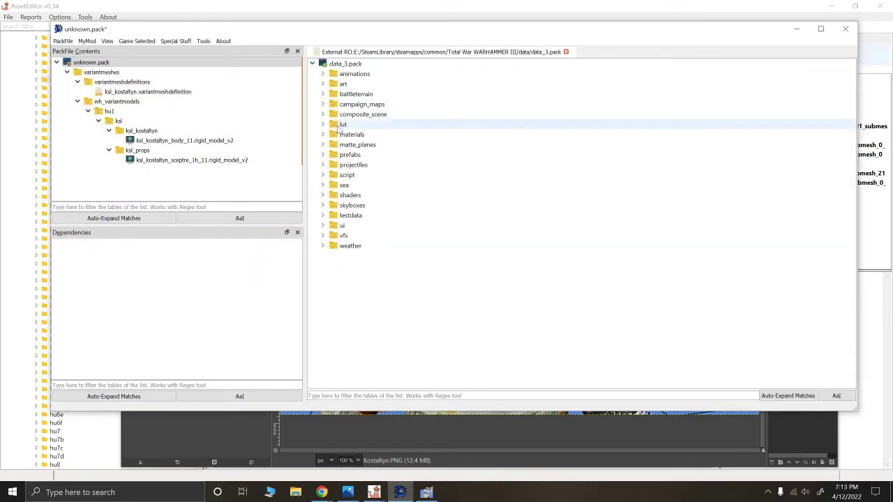
- Filter data_3.pack by "kos" and add wh3_main_ksl_kostaltyn.png from ui/portraits/faction_leaders to unknown.pack
click(344, 391)
text(ko)
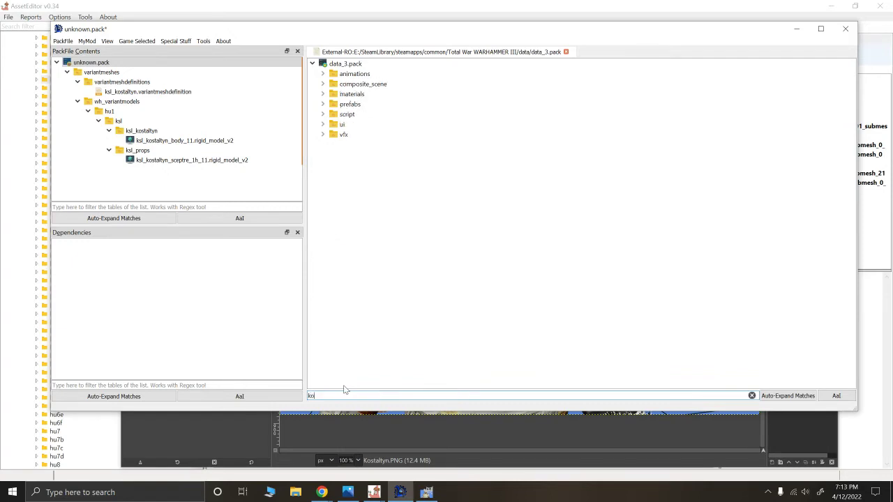
text(s)
click(323, 104)
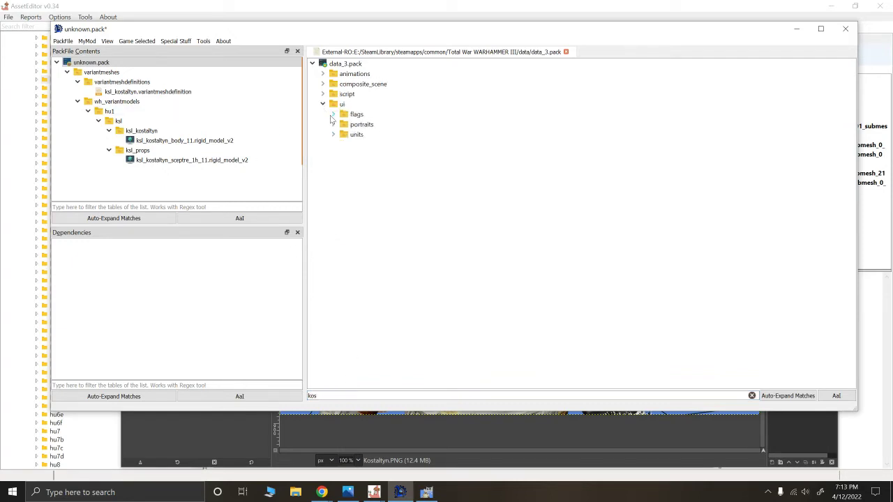
click(333, 124)
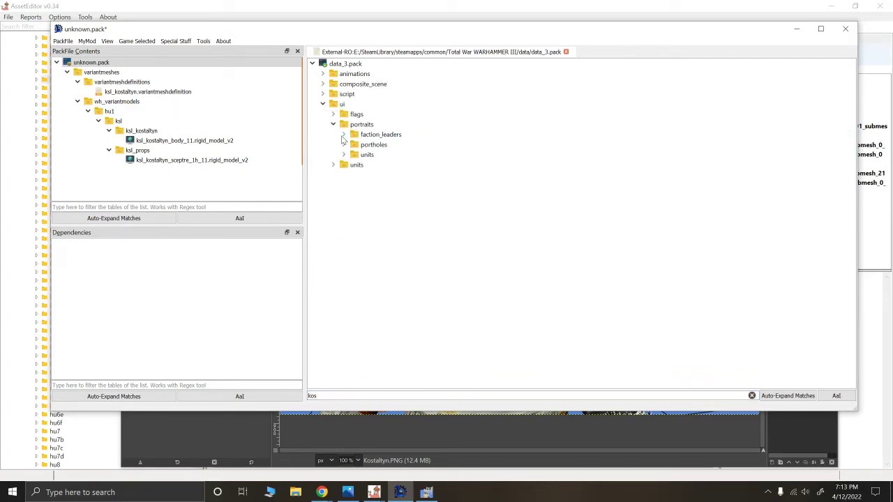
click(344, 135)
double_click(377, 145)
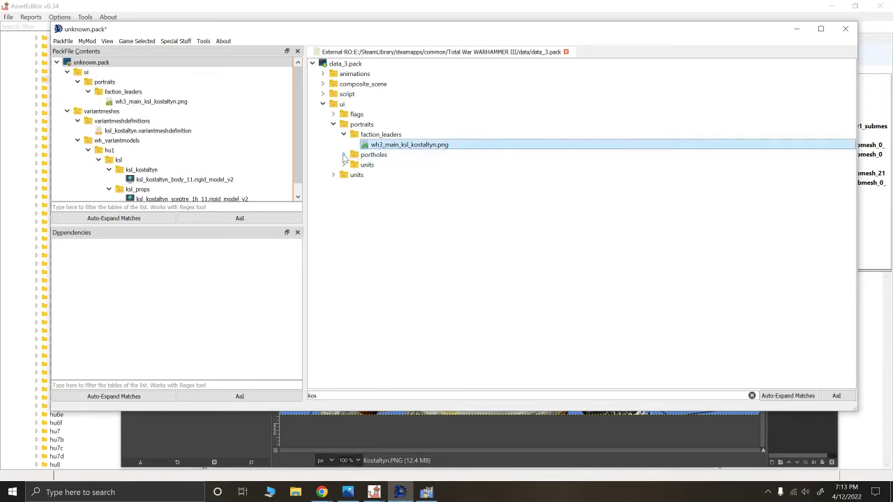
- Add ksl_kostaltyn_0.png from the wh3_main_ksl_kislev folders of both portraits/portholes and portraits/units to unknown.pack
click(344, 154)
click(354, 164)
double_click(396, 175)
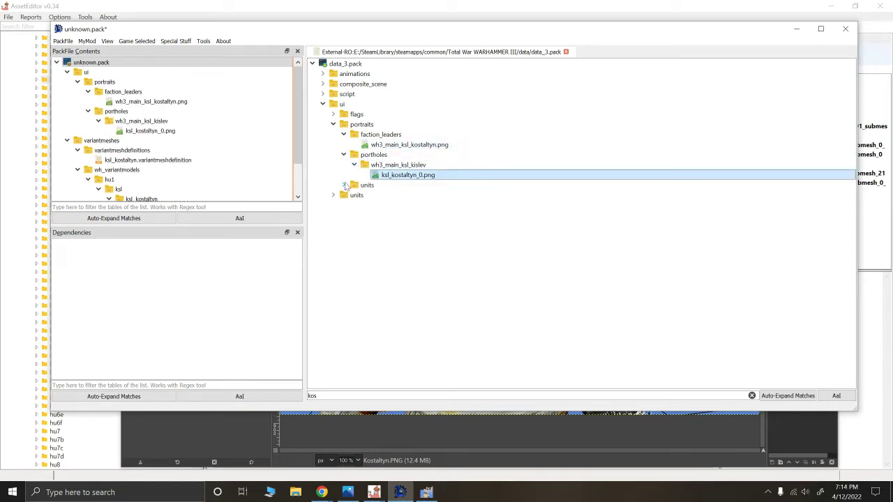
click(344, 185)
click(353, 195)
double_click(395, 205)
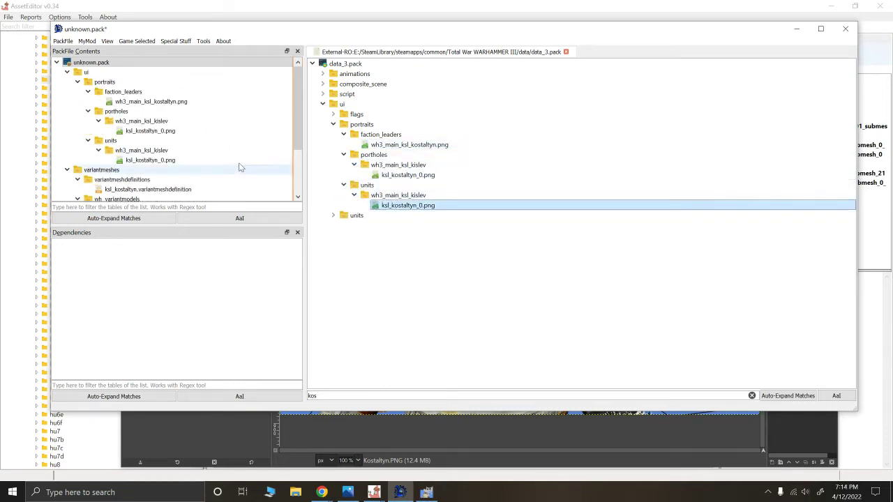
- Preview the added faction leader, porthole and unit portrait images in turn
click(151, 101)
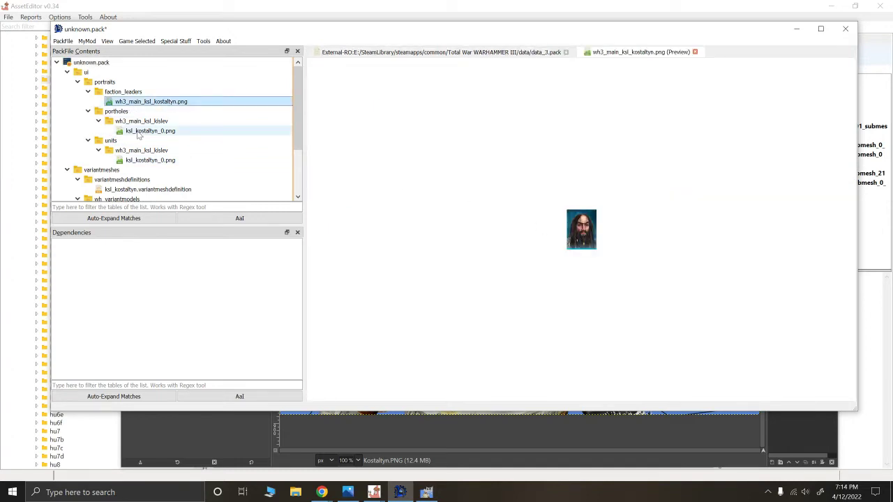
click(150, 131)
click(162, 160)
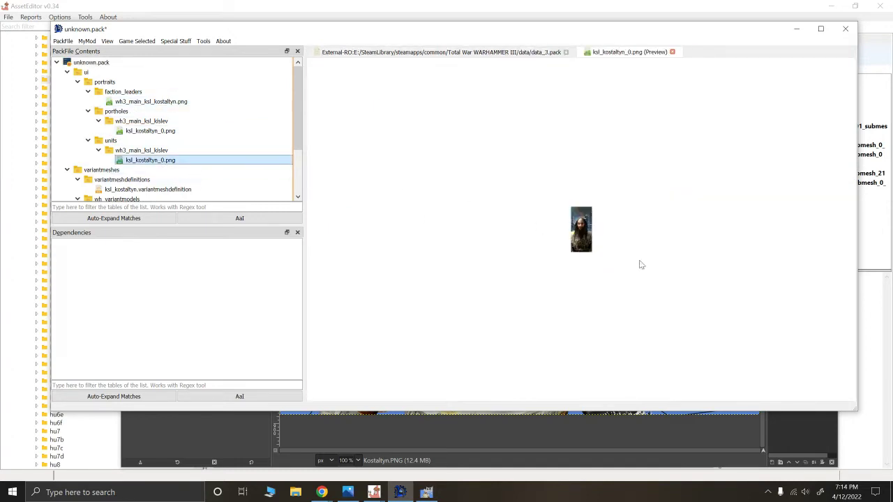
- Extract wh3_main_ksl_kostaltyn.png from unknown.pack to the Screwing Around folder in the Total War WARHAMMER III directory
click(149, 102)
right_click(147, 103)
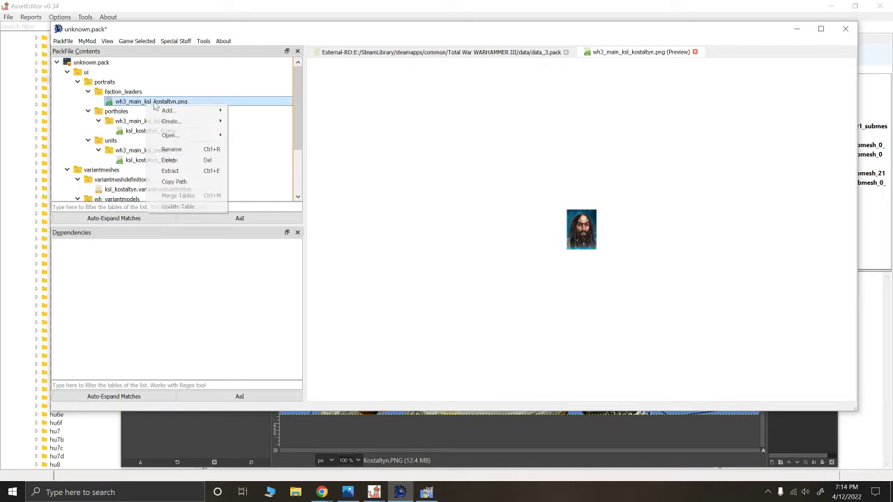
click(178, 171)
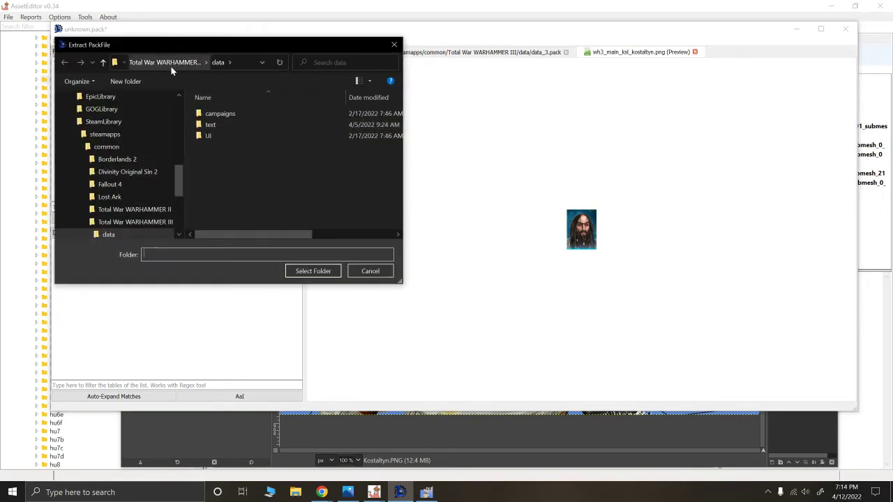
click(167, 62)
double_click(227, 135)
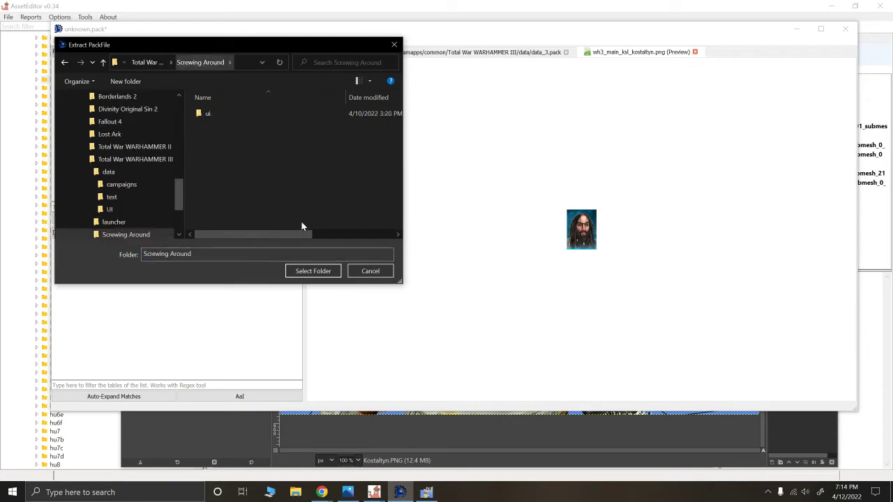
click(307, 272)
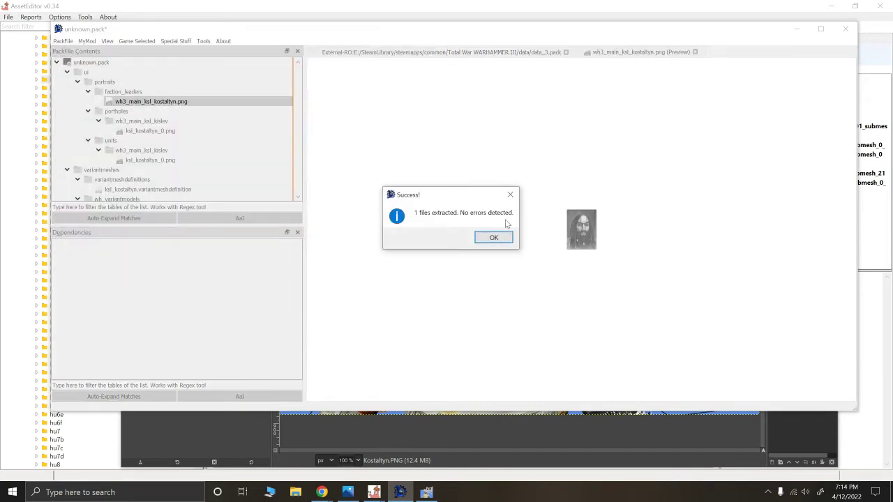
click(494, 237)
- Extract the porthole image ksl_kostaltyn_0.png from unknown.pack to the Screwing Around folder
click(169, 133)
right_click(169, 131)
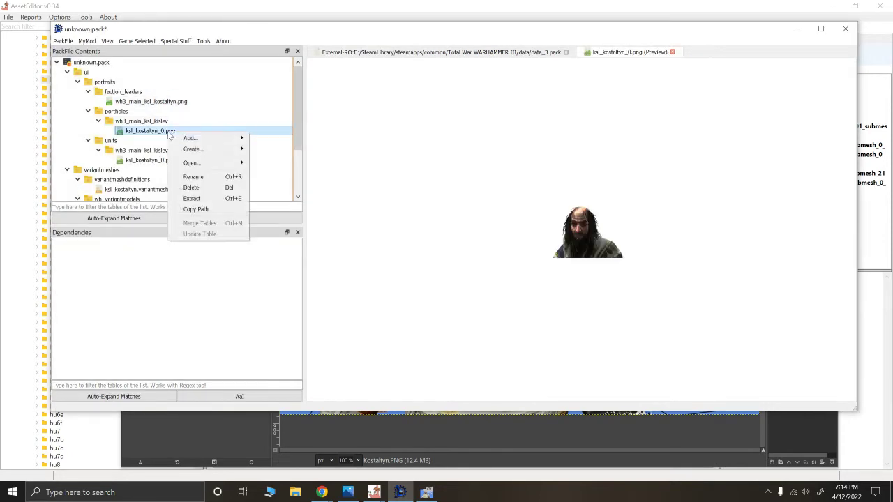
click(193, 198)
click(290, 273)
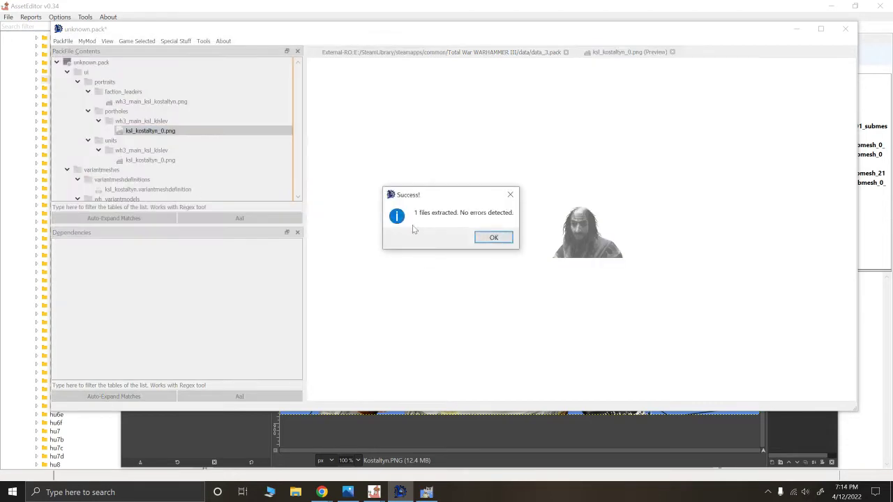
click(488, 237)
- Extract the unit portrait ksl_kostaltyn_0.png from units/wh3_main_ksl_kislev to the Screwing Around folder
click(169, 160)
right_click(168, 161)
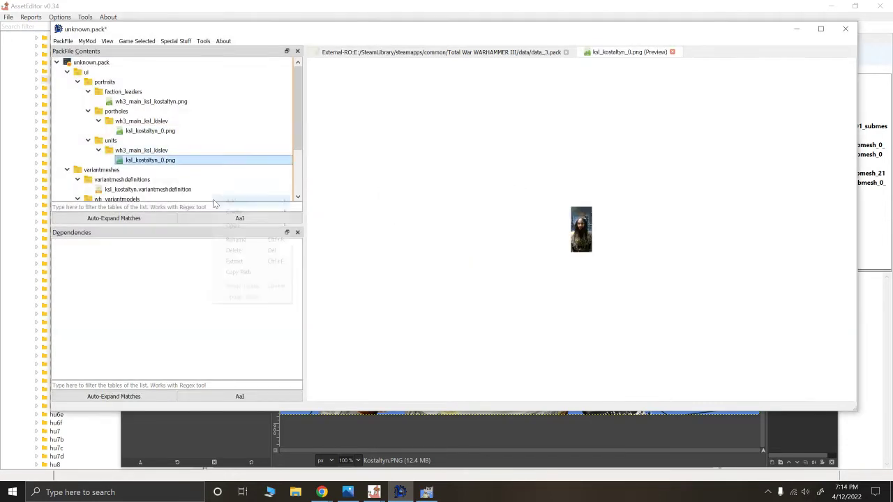
click(235, 261)
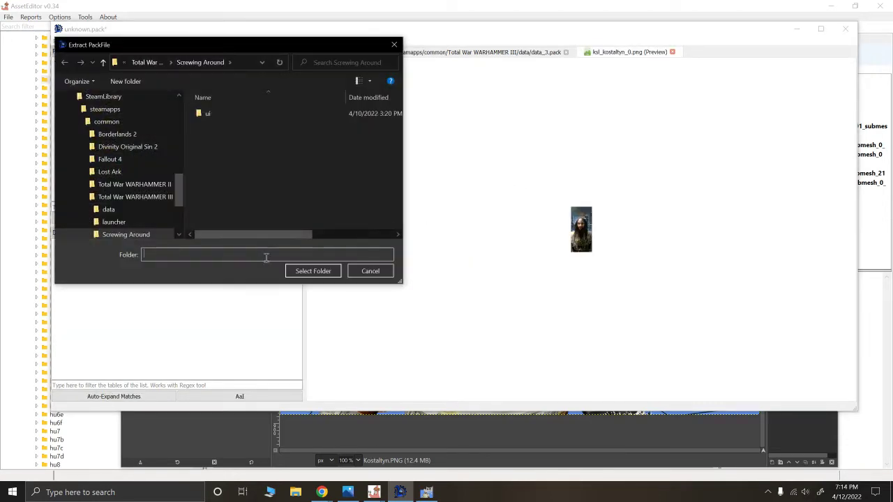
click(304, 272)
click(497, 238)
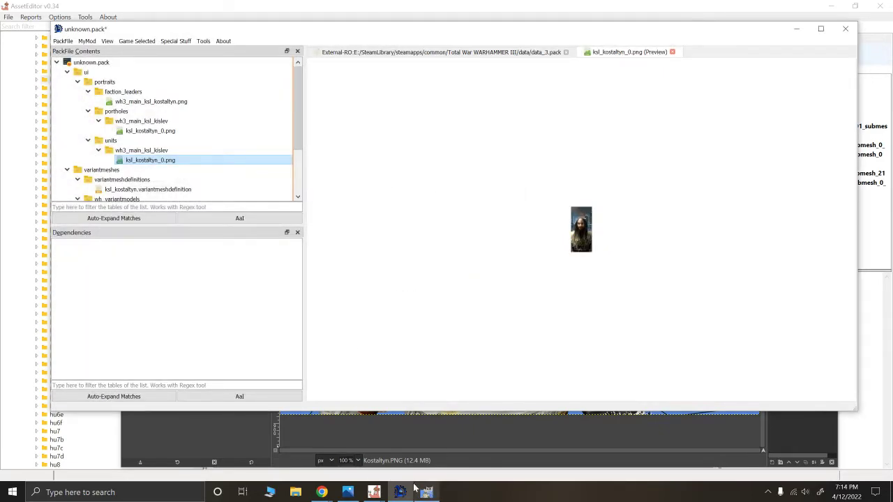
- In File Explorer, browse to Screwing Around/ui/portraits/faction_leaders and open the wh3_main_ksl_kostaltyn image in GIMP
click(298, 492)
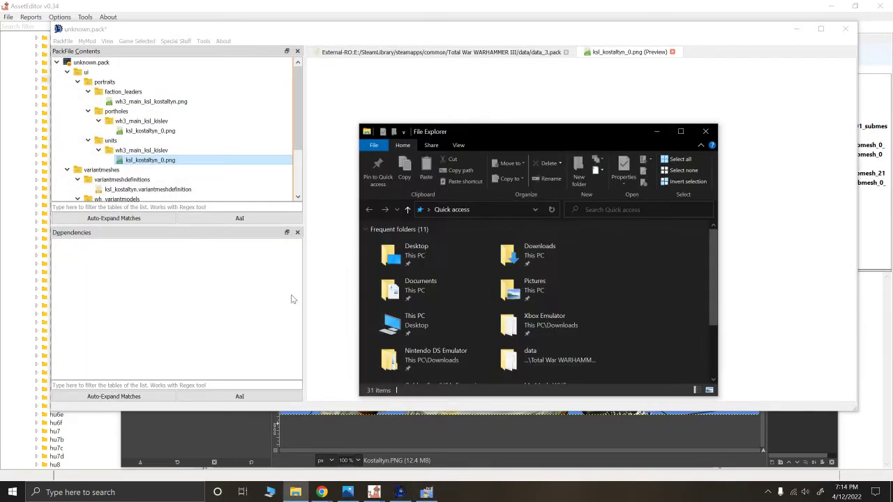
scroll(474, 294, down, 2)
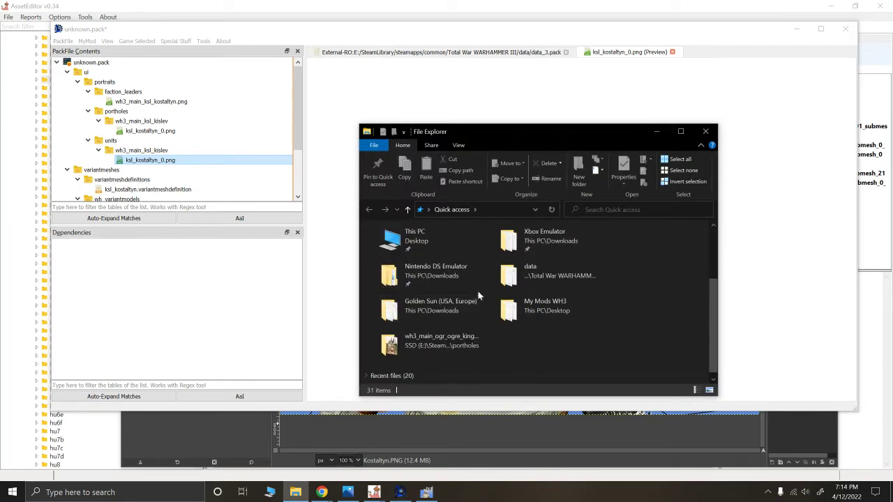
double_click(527, 275)
click(454, 209)
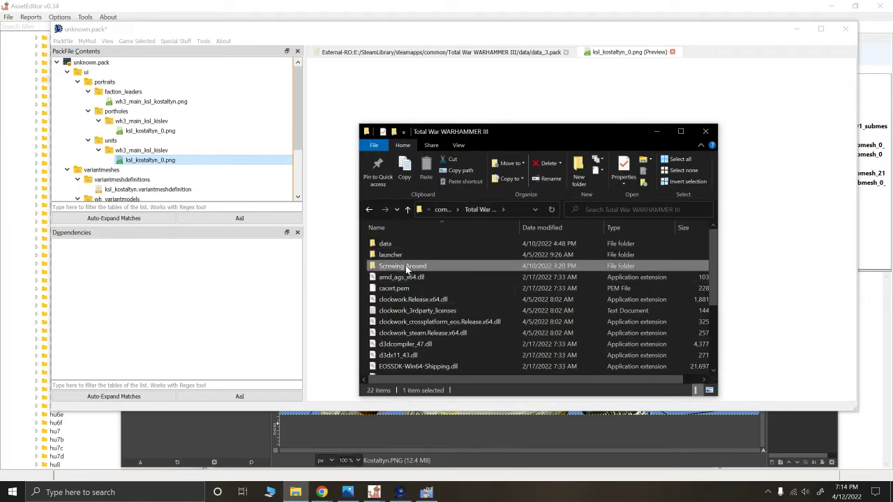
double_click(409, 266)
click(403, 246)
double_click(402, 246)
double_click(395, 247)
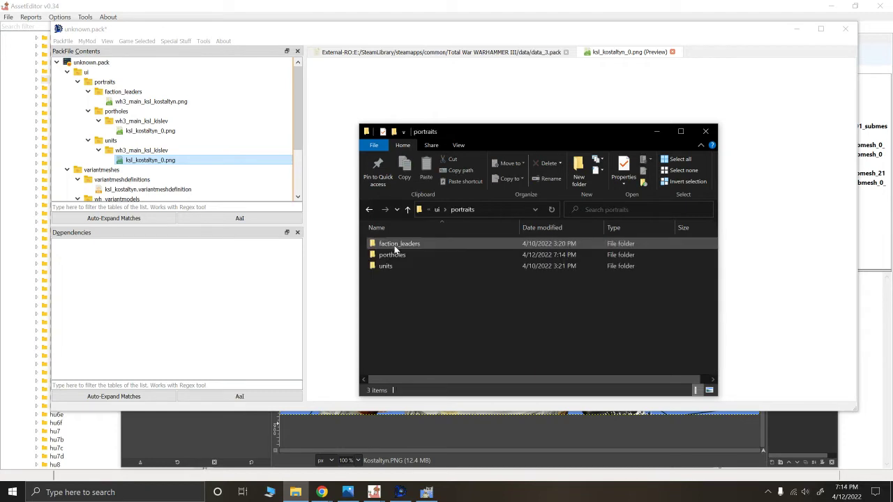
double_click(390, 246)
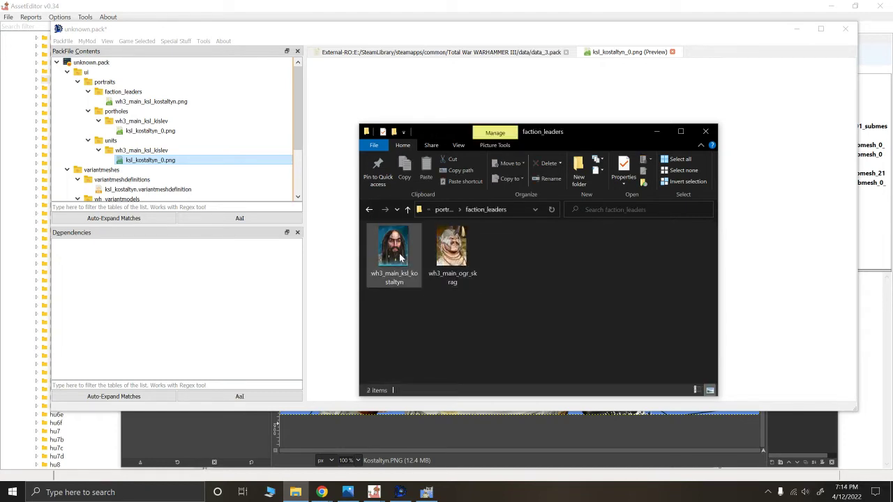
right_click(401, 251)
mouse_move(446, 367)
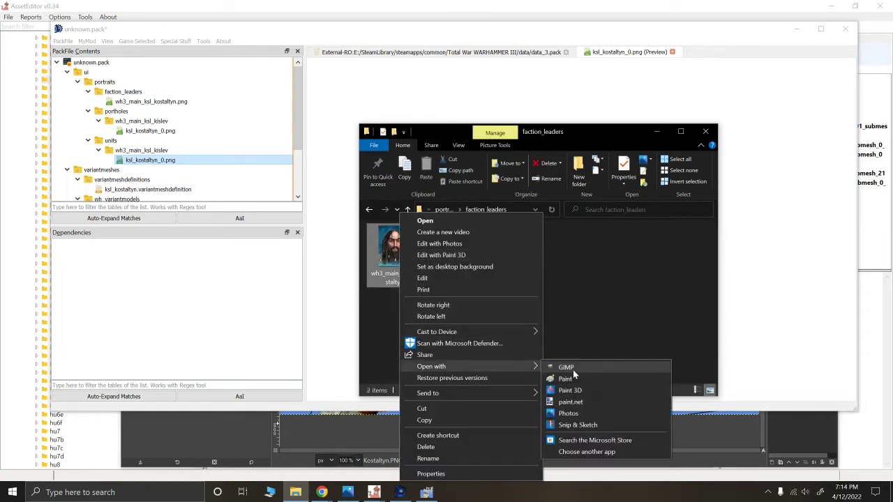
click(569, 370)
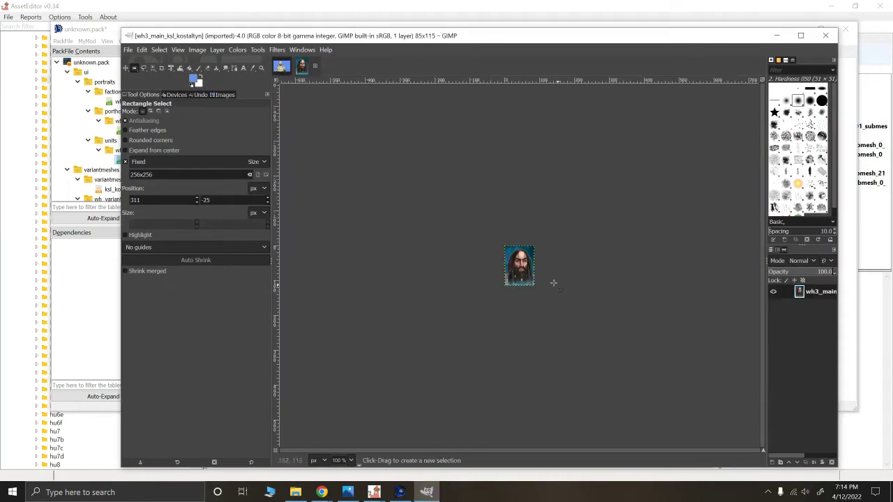
- Open the extracted ksl_kostaltyn_0 image from the portholes/wh3_main_ksl_kislev folder in GIMP
click(295, 492)
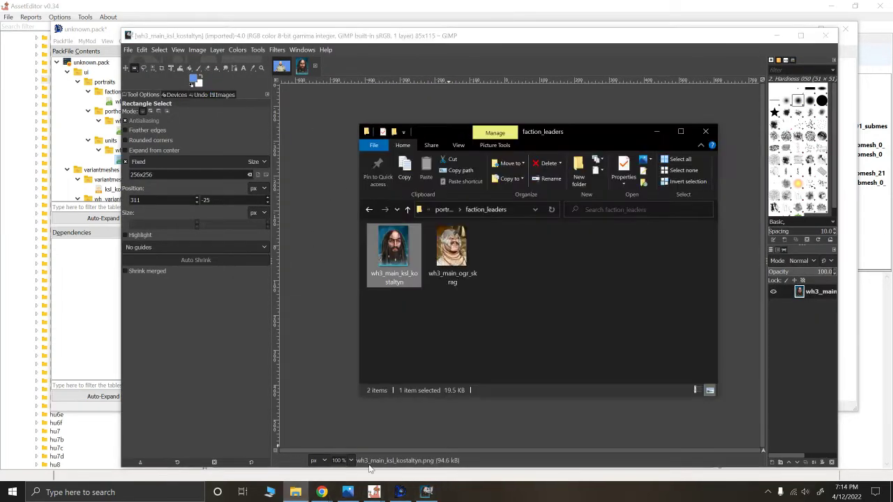
click(439, 209)
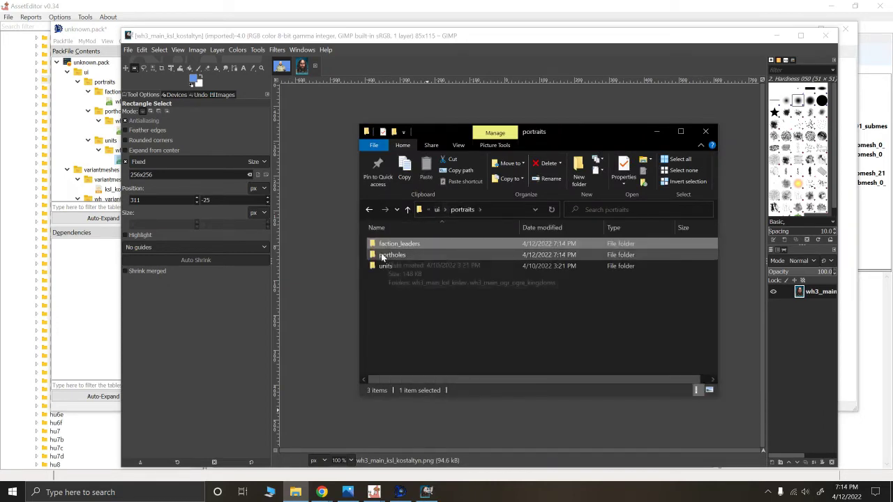
double_click(392, 254)
double_click(394, 244)
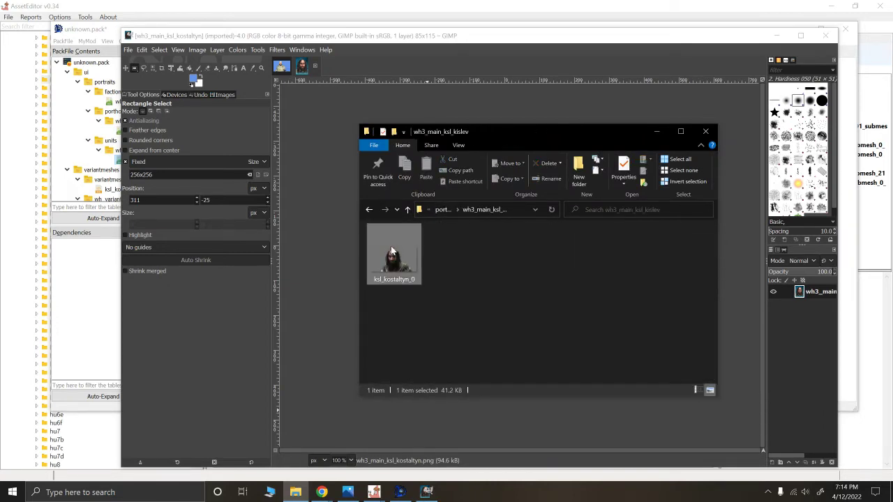
right_click(393, 244)
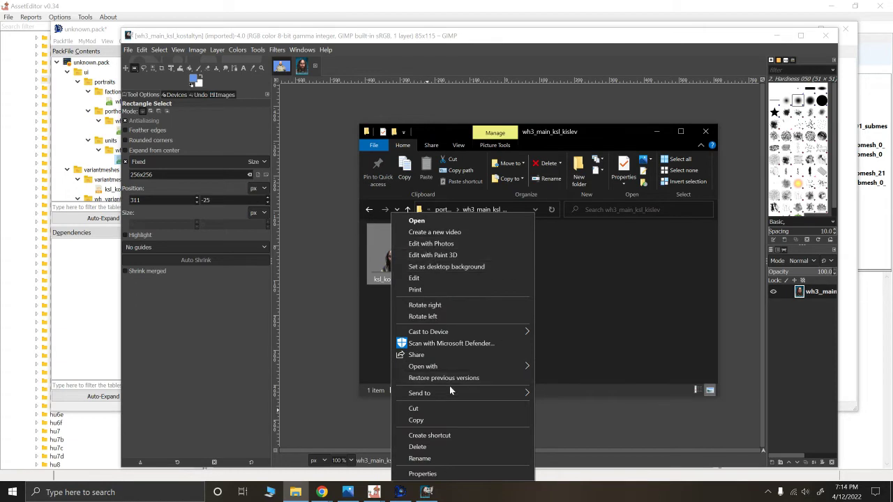
mouse_move(448, 367)
click(559, 367)
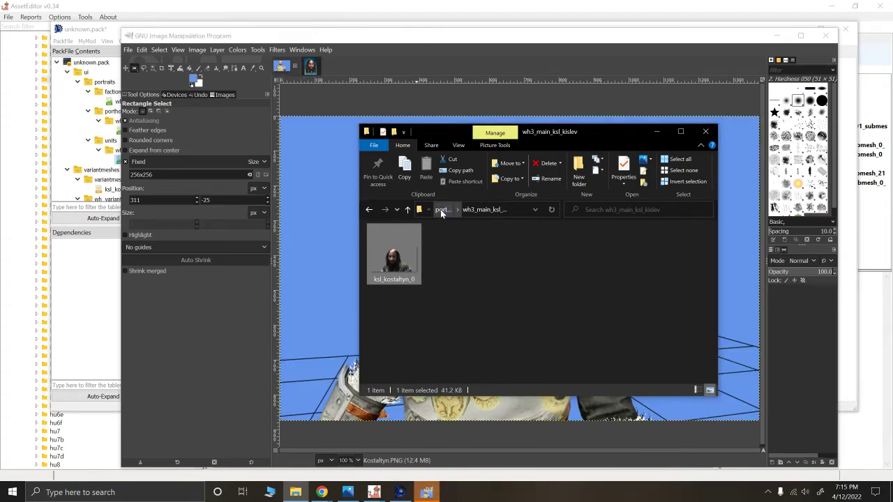
- Open the extracted ksl_kostaltyn_0 image from units/wh3_main_ksl_kislev in GIMP and put the File Explorer window away
click(441, 209)
click(437, 209)
double_click(396, 264)
click(400, 246)
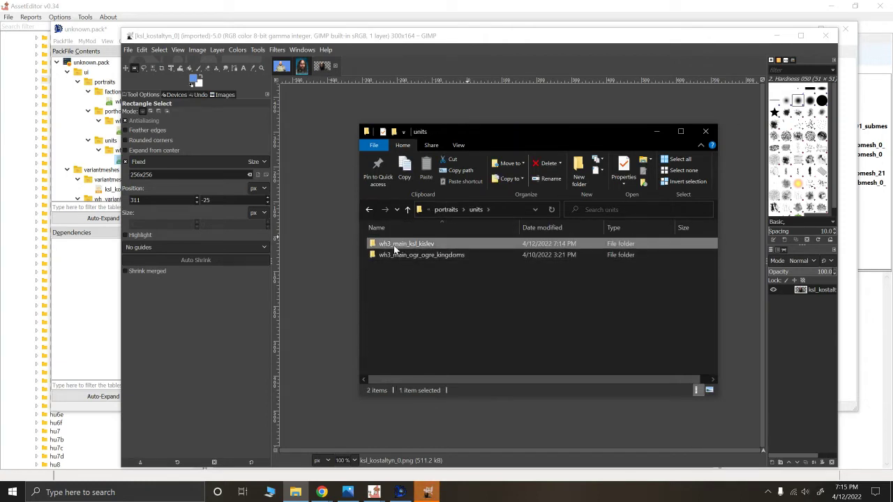
double_click(400, 245)
click(395, 250)
right_click(395, 249)
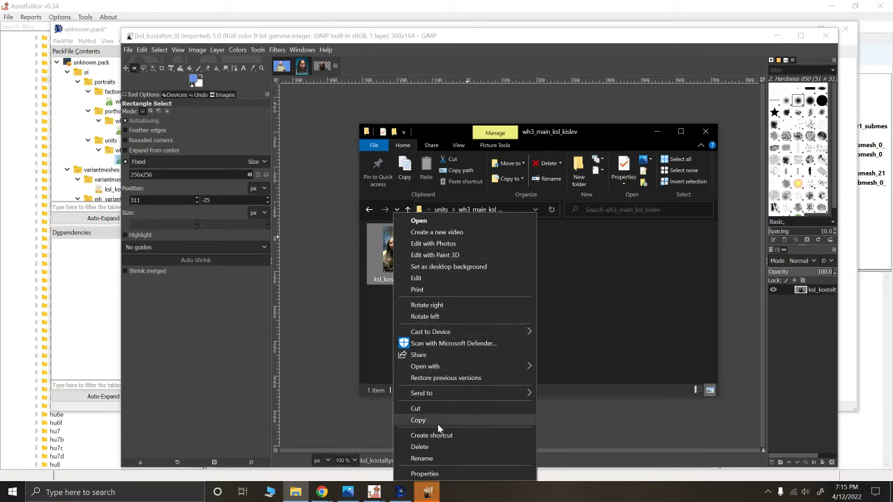
mouse_move(446, 370)
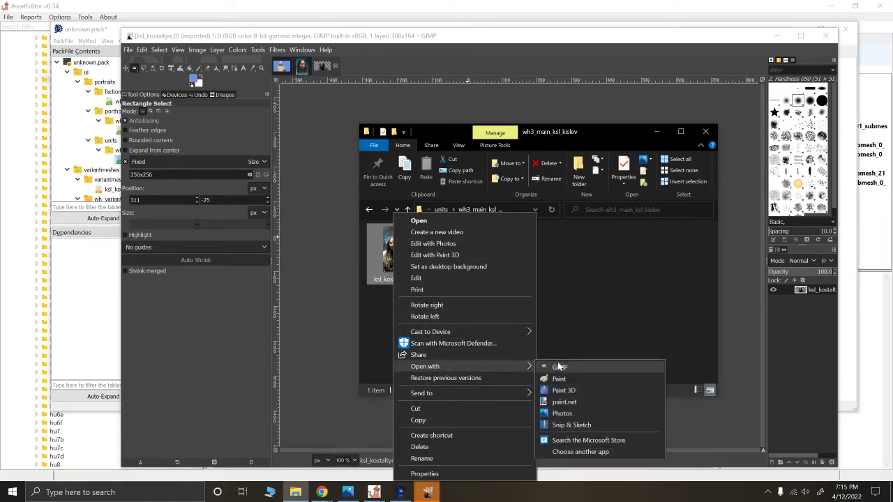
click(559, 367)
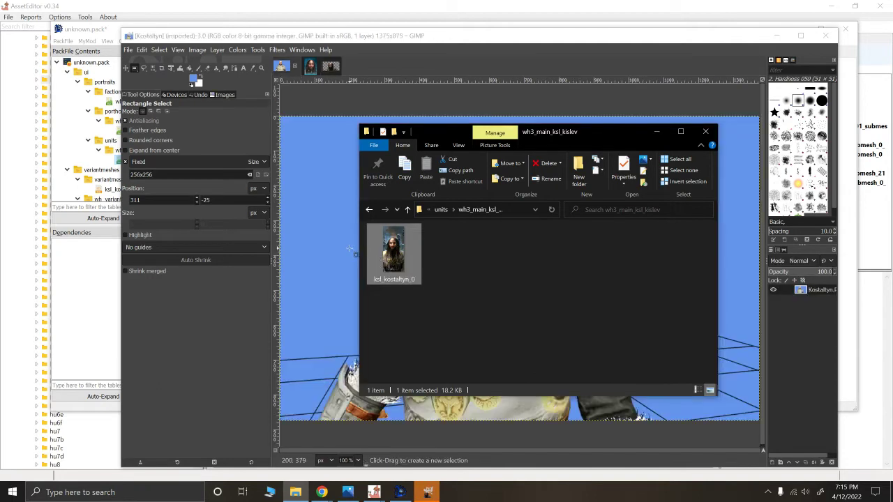
click(659, 133)
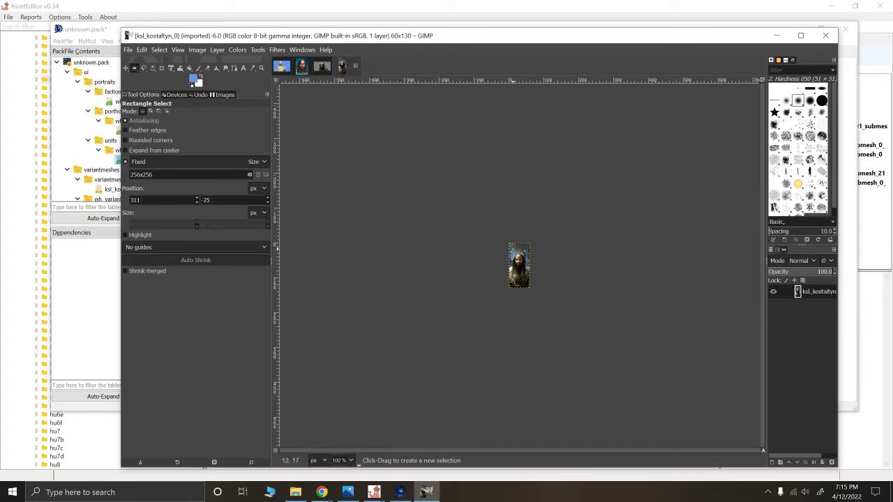
- Inspect the original unit portrait up close and compare the Kostaltyn model screenshot with the three original portraits
ctrl+scroll(551, 282, up, 6)
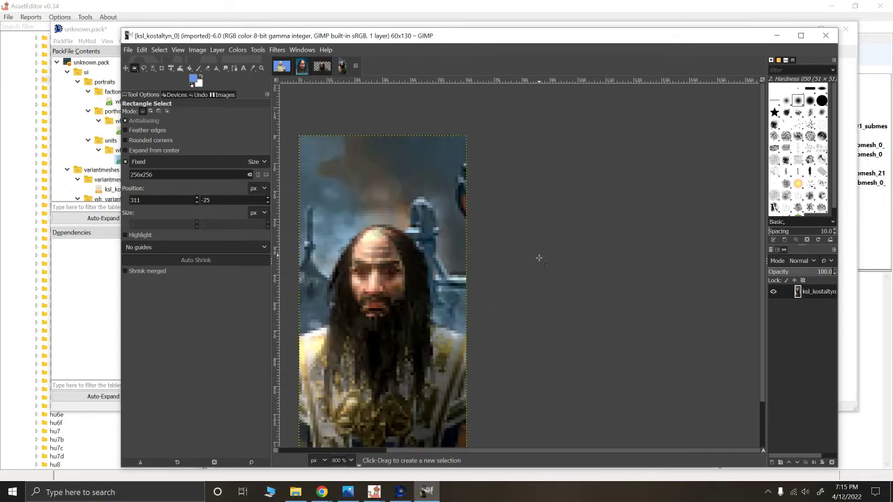
ctrl+scroll(538, 259, down, 3)
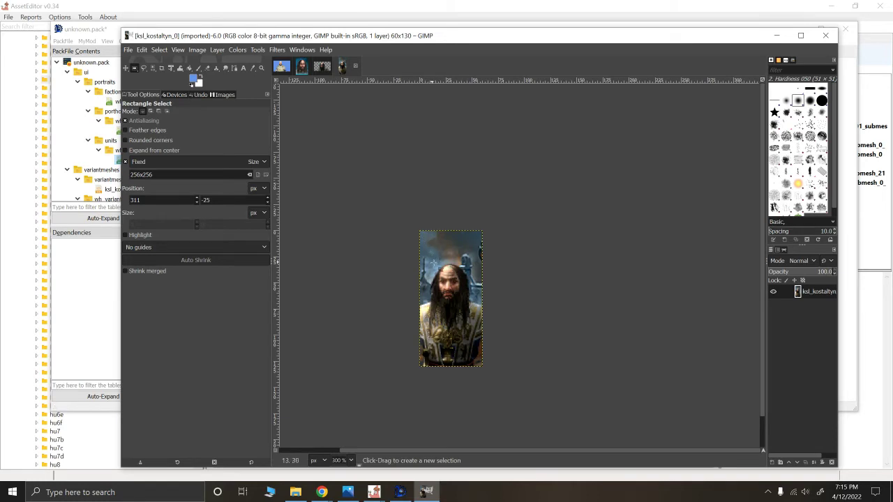
click(281, 66)
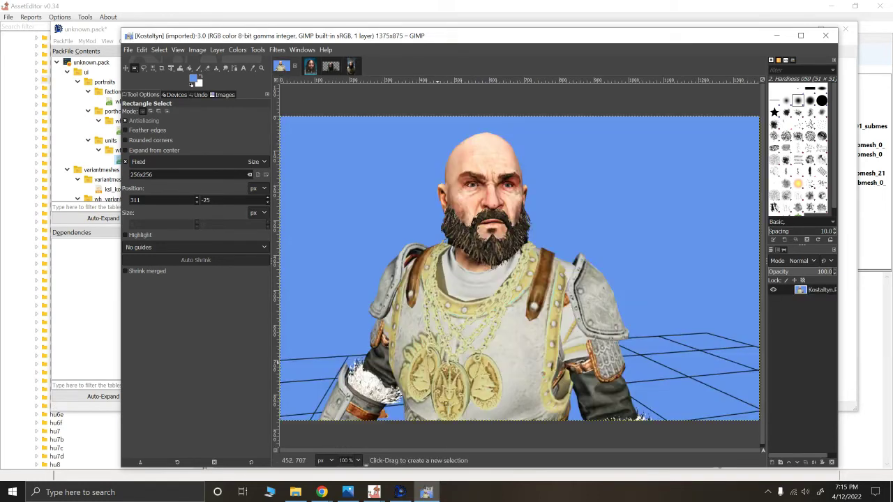
click(310, 66)
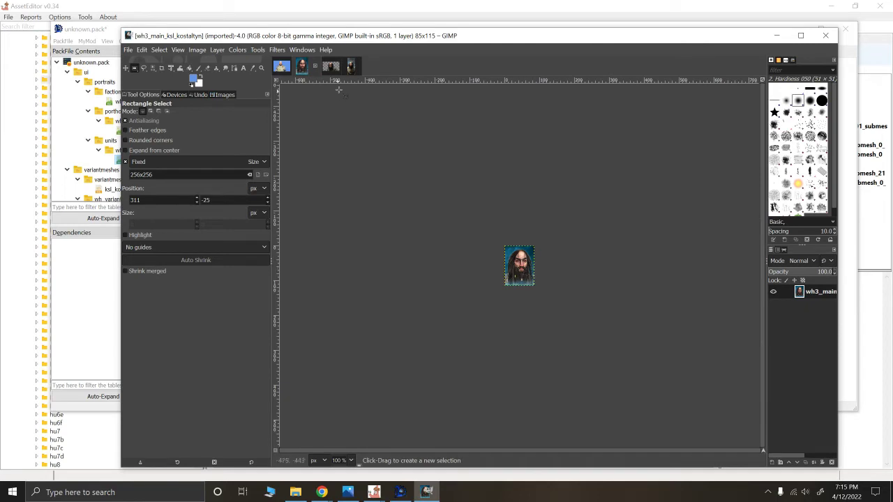
click(331, 67)
click(352, 70)
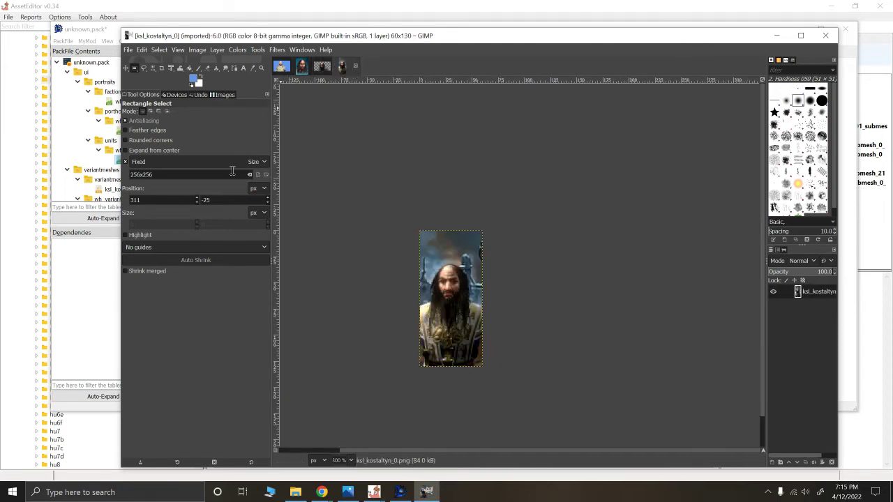
click(321, 493)
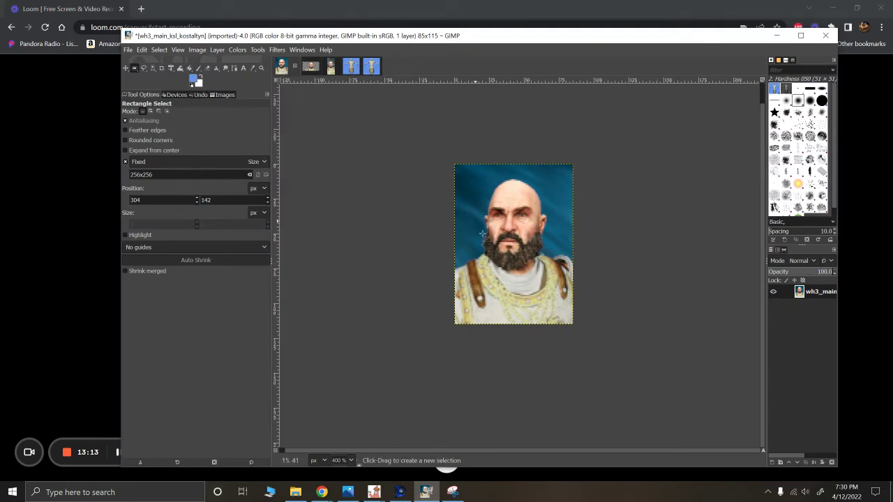
- Review the edited porthole and unit portraits and the two untitled full-body images in turn
click(302, 66)
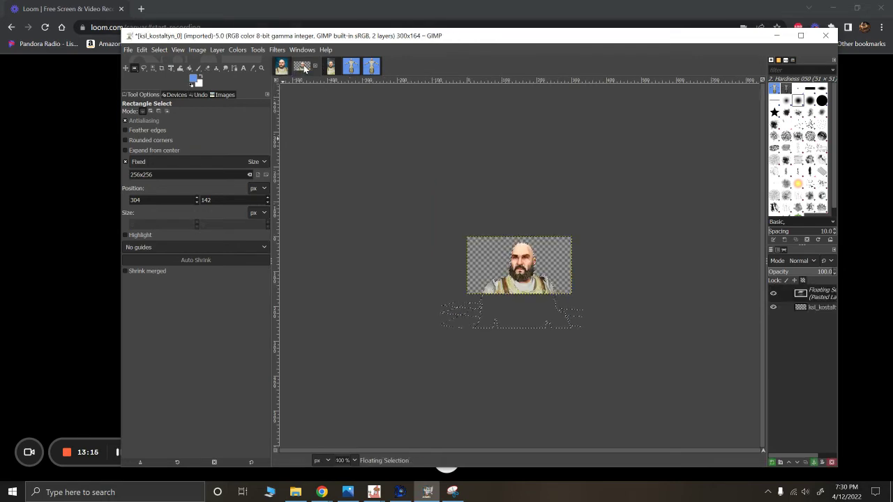
click(323, 67)
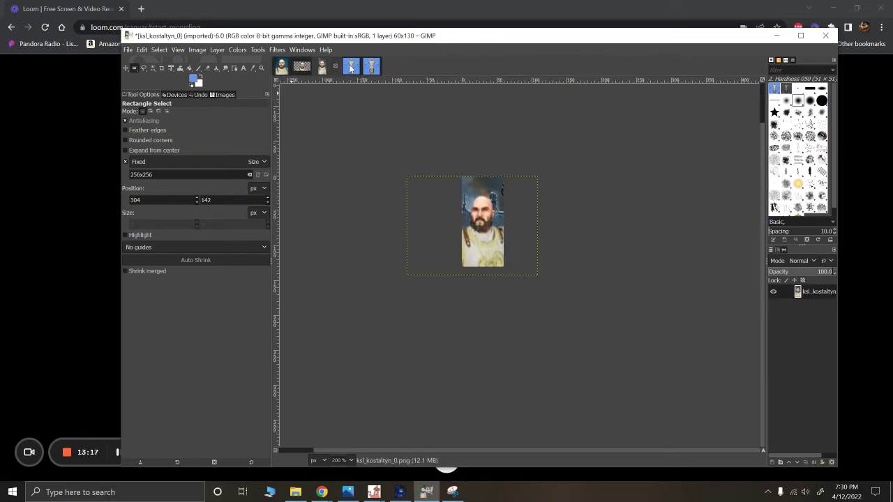
click(351, 67)
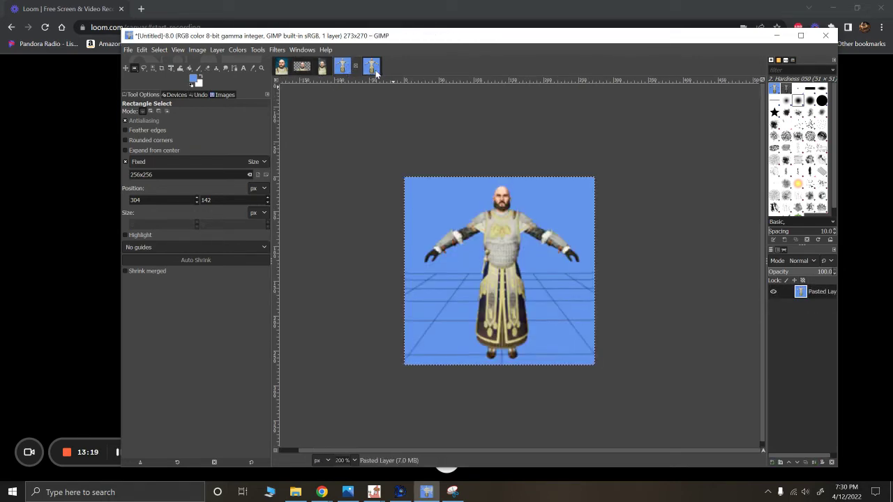
key(ctrl+shift+v)
right_click(455, 224)
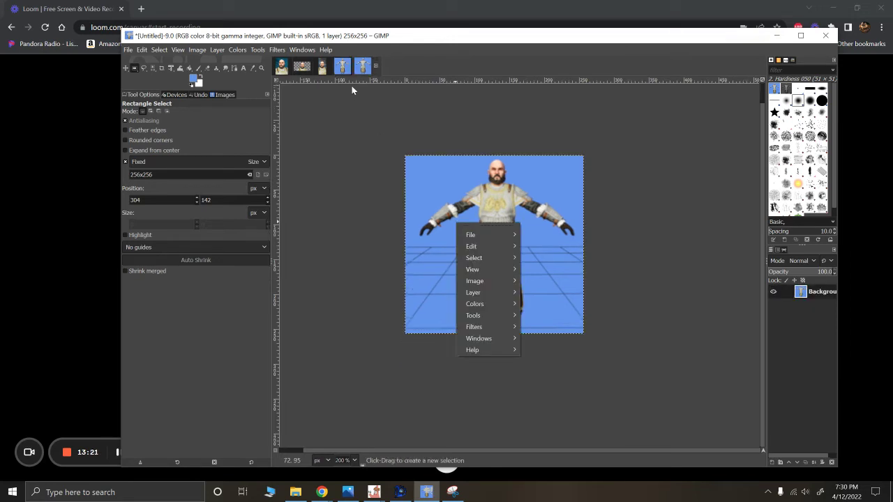
- Close the untitled 273x270 full-body image, discarding its changes
click(342, 65)
click(355, 66)
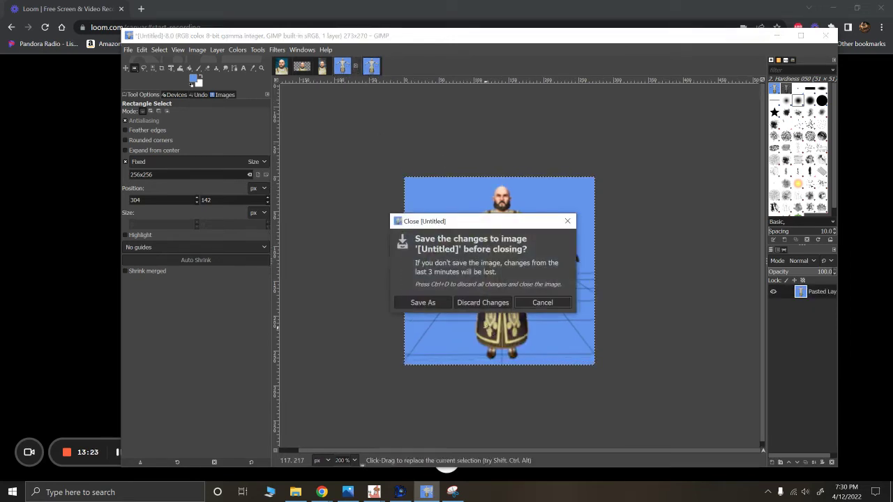
click(483, 303)
- Check the pixel dimensions of the remaining untitled full-body image in the Scale Image settings without changing them
right_click(454, 238)
mouse_move(471, 286)
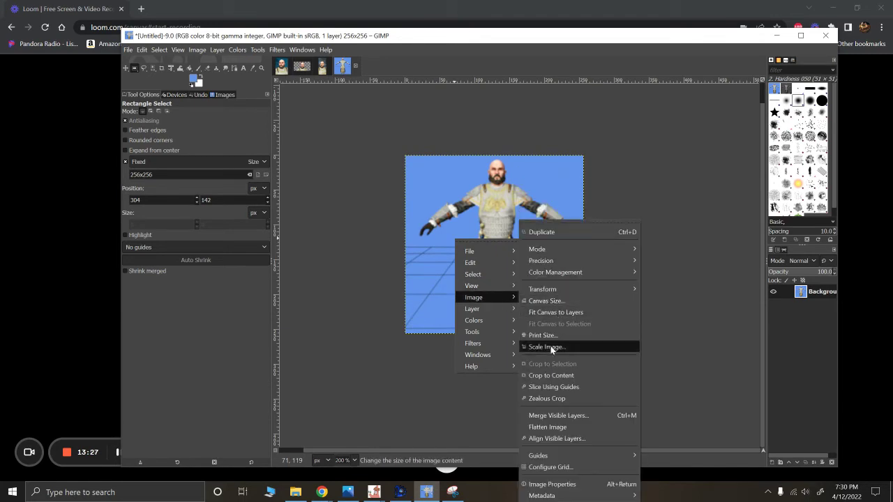
click(547, 347)
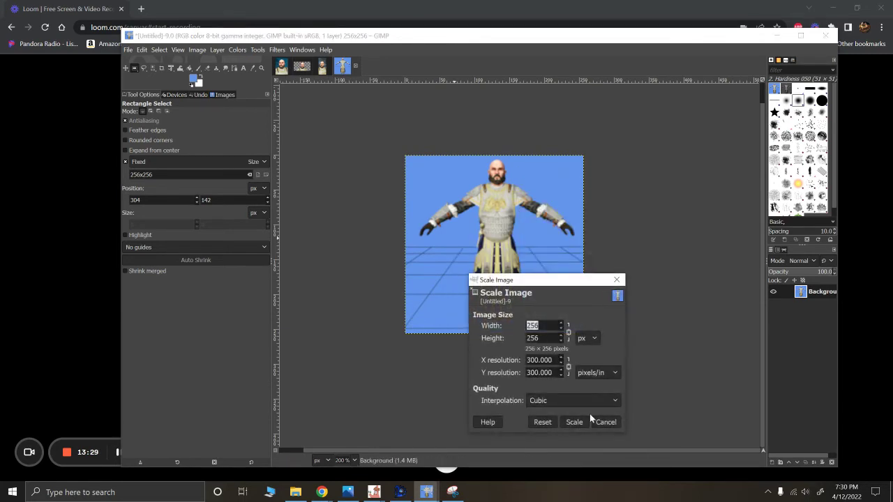
click(605, 422)
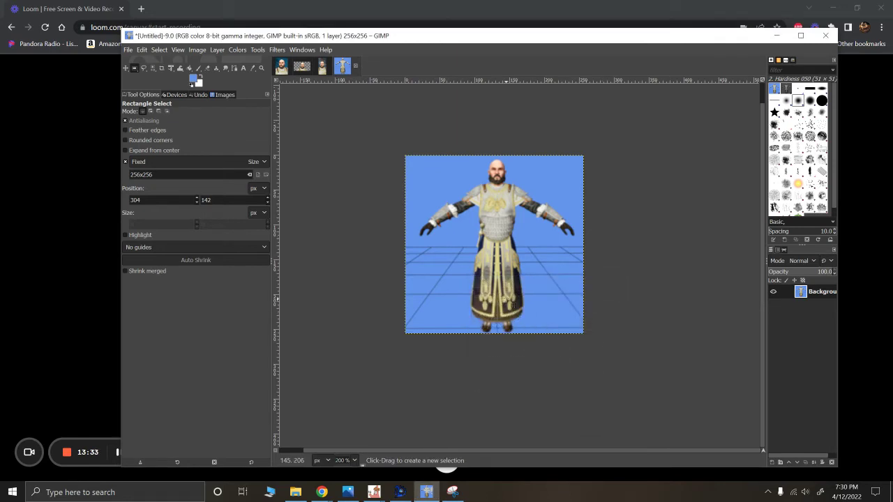
- Review the three edited portraits and overwrite the porthole's original ksl_kostaltyn_0.png with its edited version
click(282, 66)
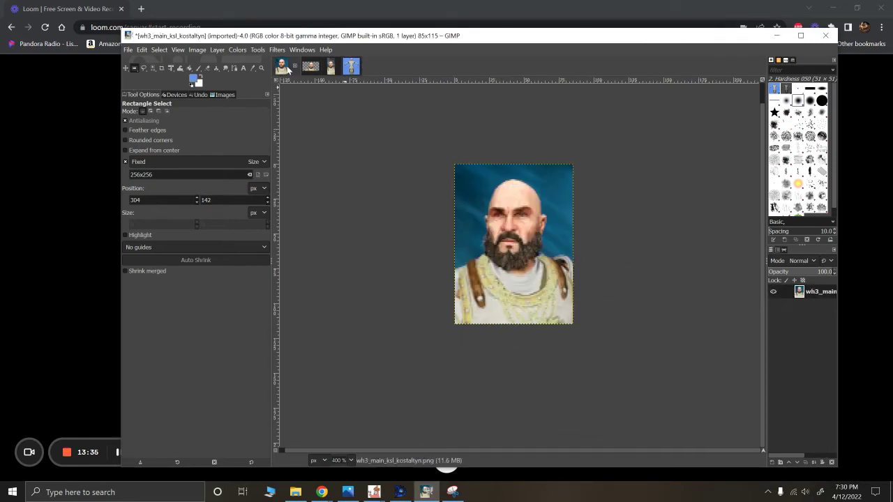
click(315, 69)
click(331, 67)
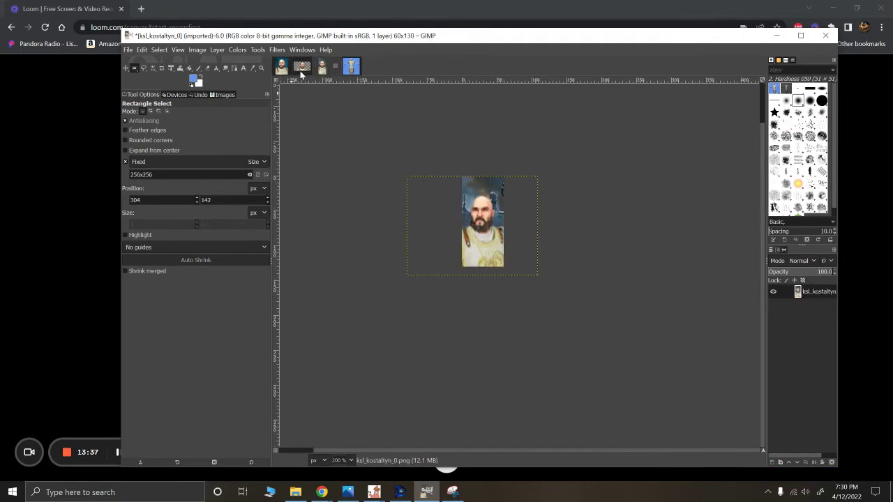
click(301, 67)
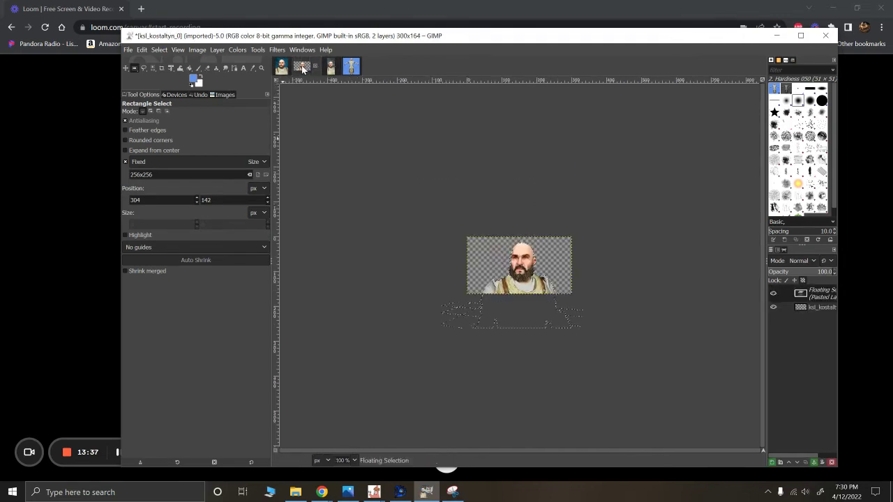
click(126, 68)
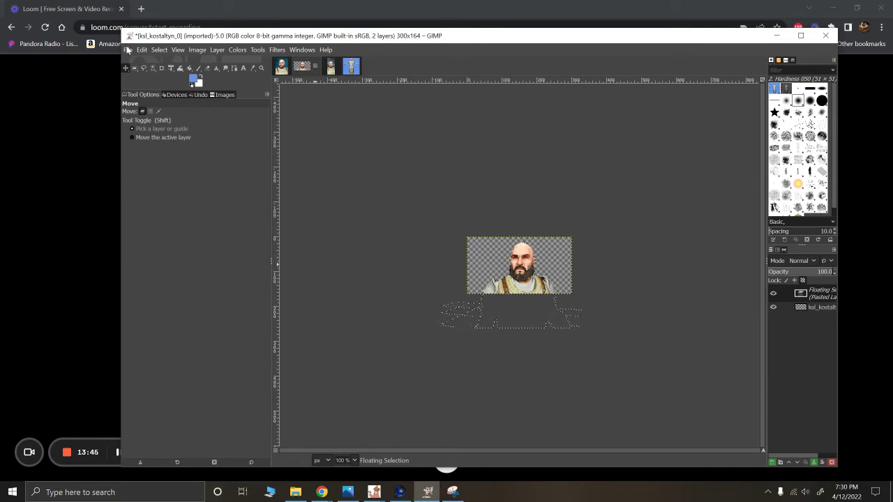
click(128, 49)
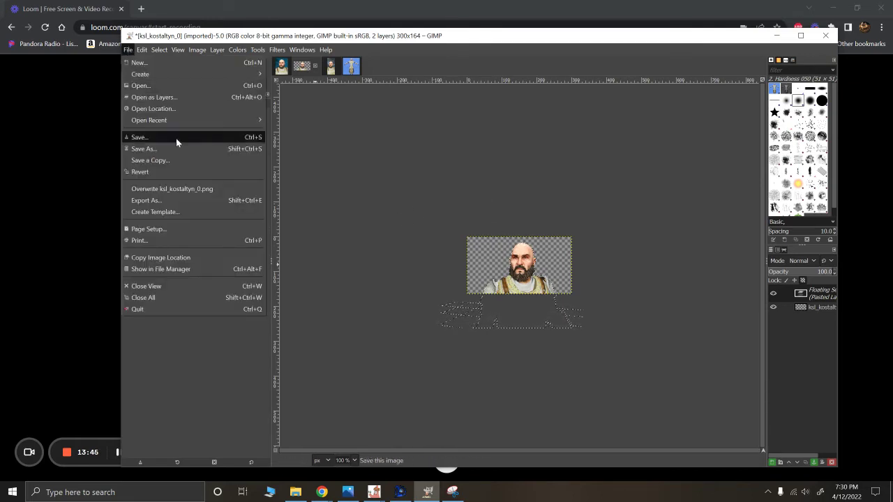
click(164, 189)
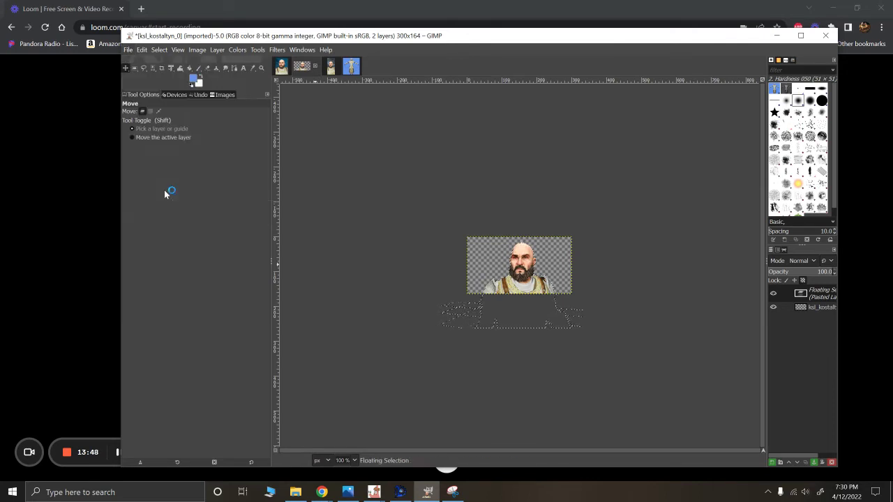
- Overwrite the original faction leader file wh3_main_ksl_kostaltyn.png and the unit portrait ksl_kostaltyn_0.png with their edited versions
click(281, 72)
click(127, 50)
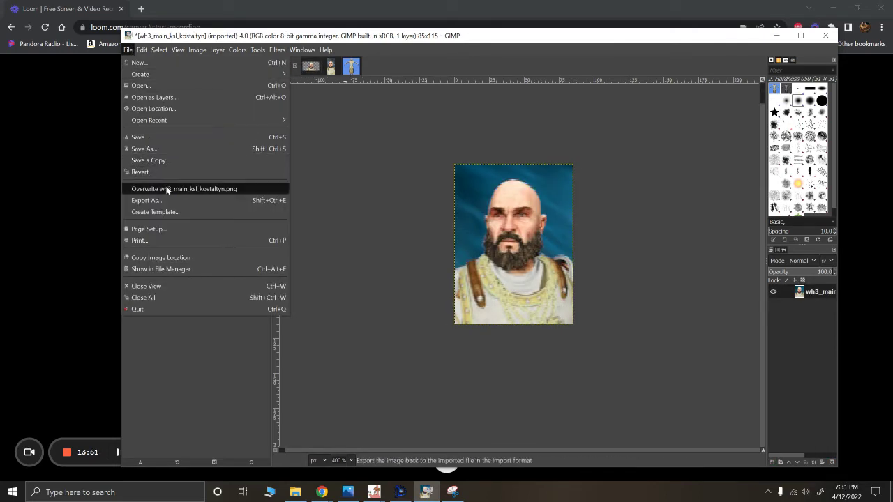
click(166, 190)
click(333, 67)
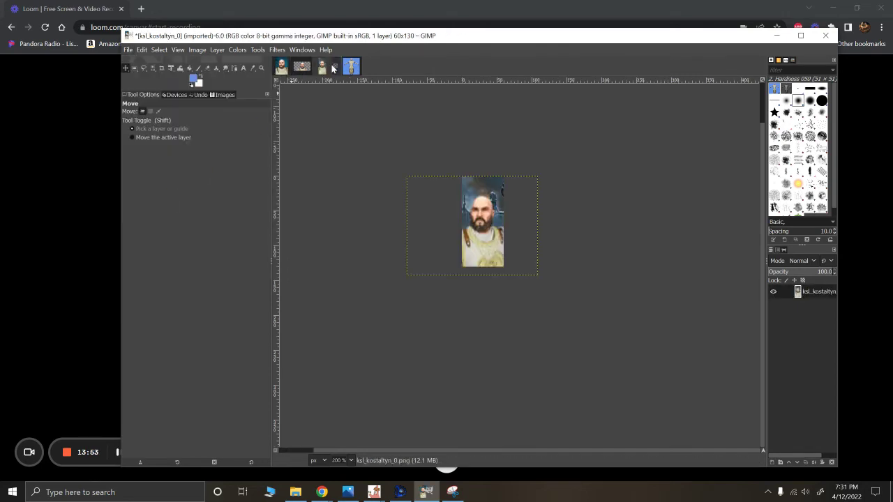
click(127, 50)
click(165, 190)
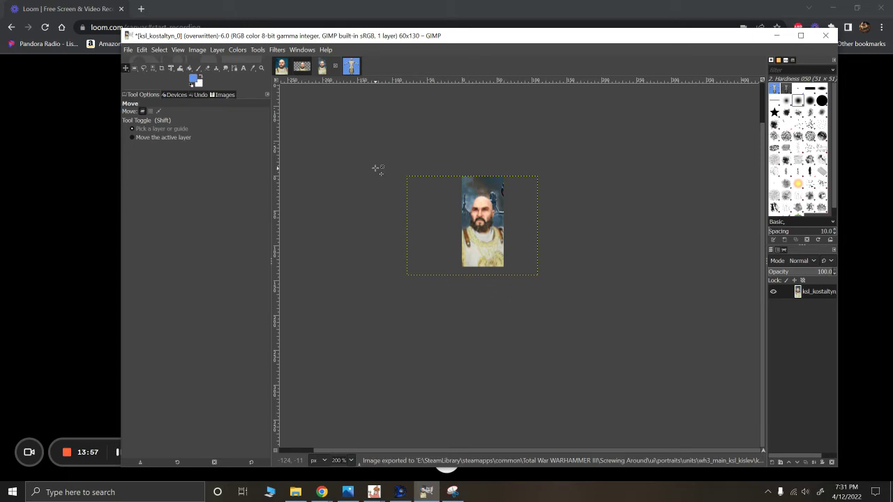
- Start exporting the untitled full-body image and choose the folder SteamLibrary/steamapps/common/Total War WARHAMMER III/data on drive E: as its destination
click(352, 66)
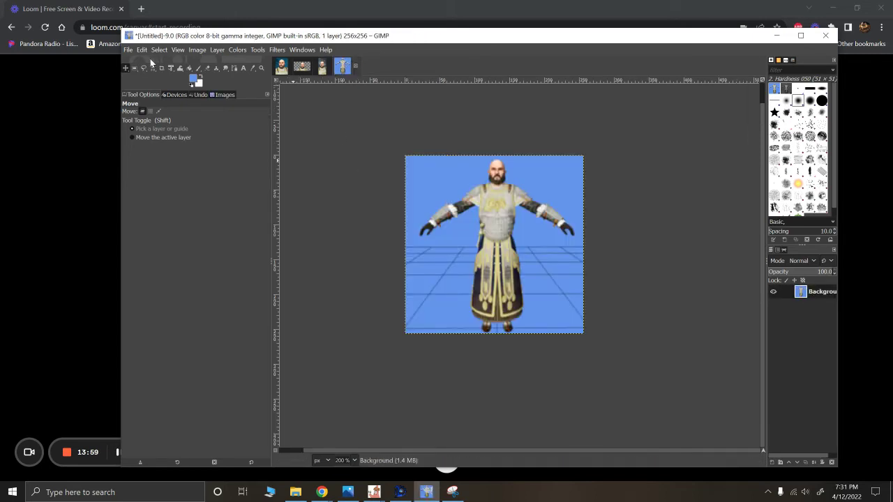
click(130, 52)
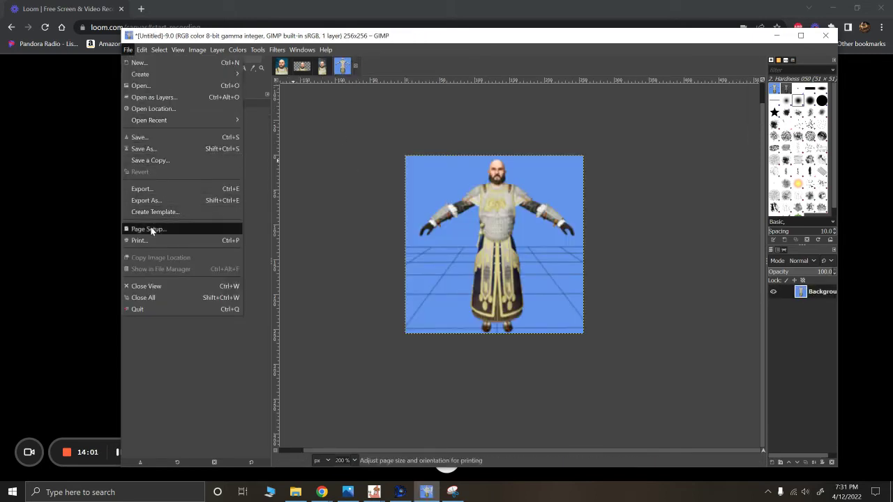
click(145, 148)
click(313, 236)
click(128, 50)
click(145, 200)
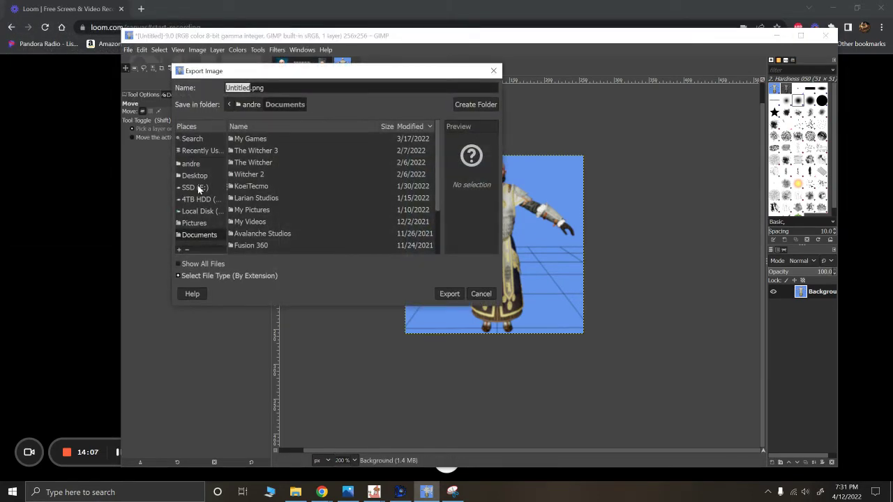
click(195, 189)
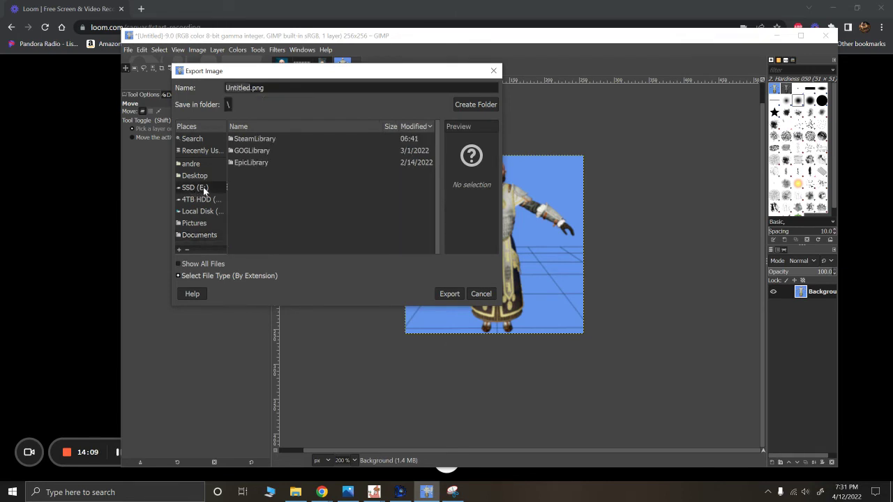
double_click(253, 139)
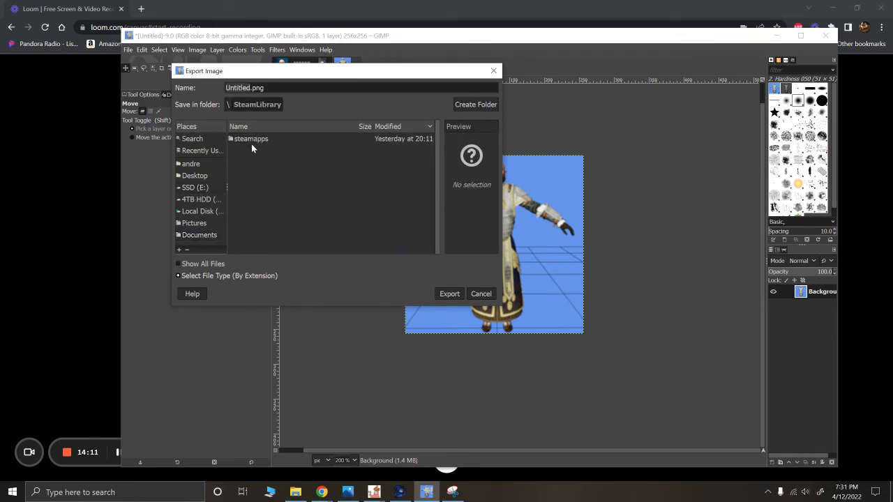
double_click(252, 138)
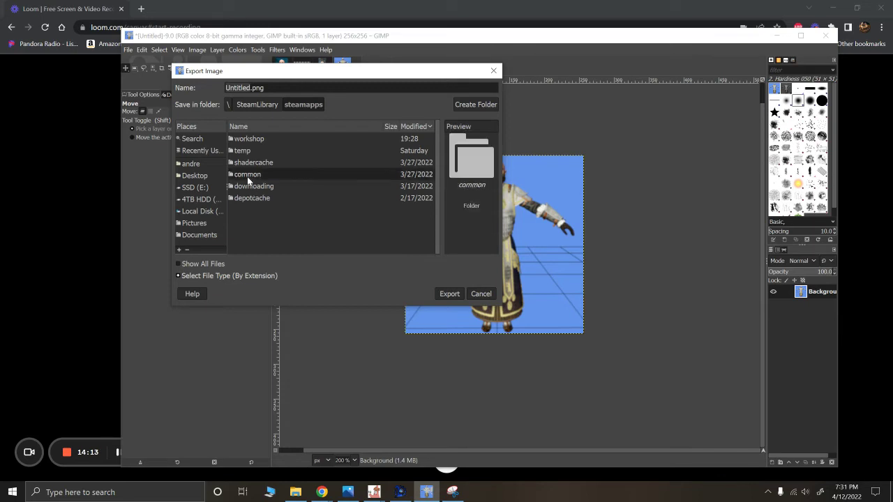
double_click(247, 175)
double_click(263, 140)
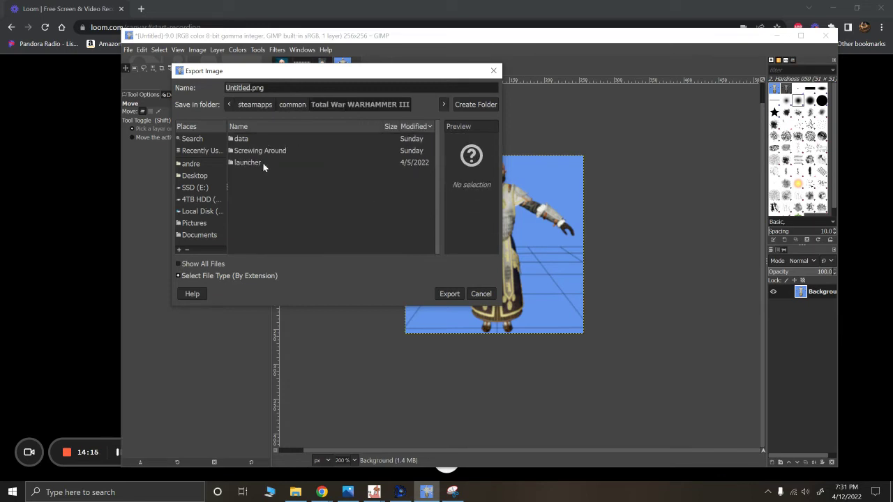
double_click(248, 149)
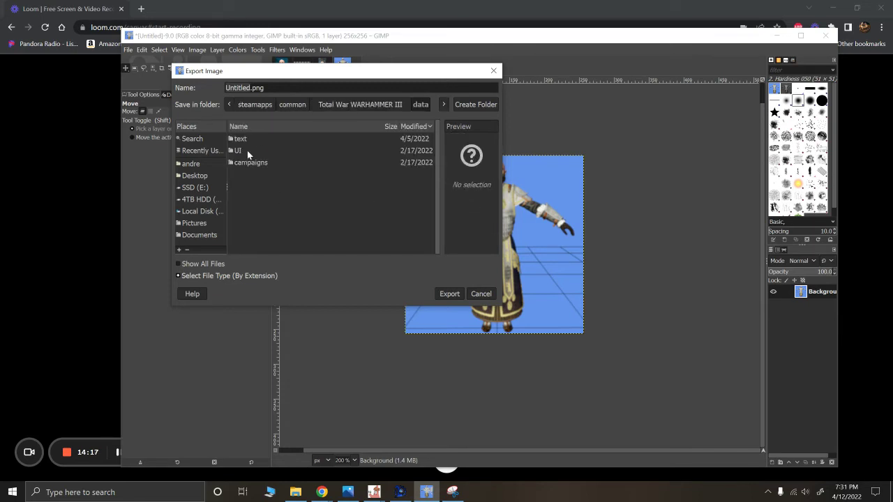
- Name the export Masked_Mustachios_Kostaltyn_Reskin.png and export it with the default PNG options
double_click(250, 88)
text(Masked_Mustachios)
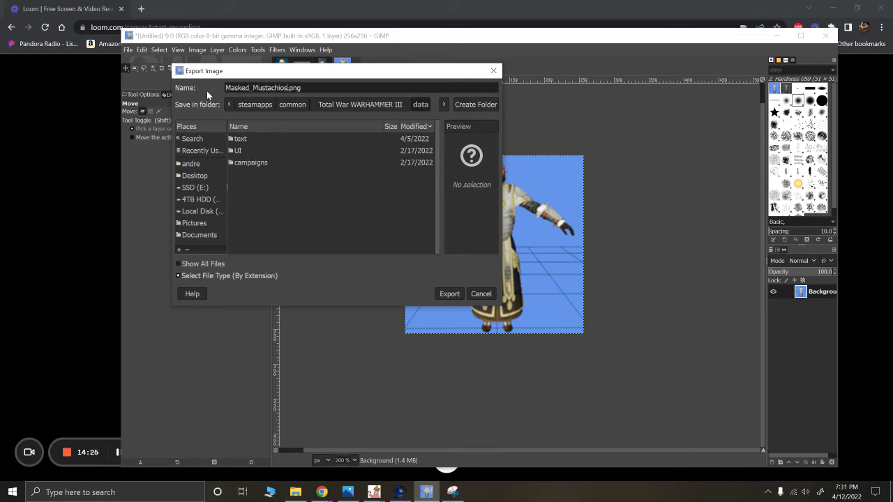
text(_Kostal)
drag(280, 73, 309, 75)
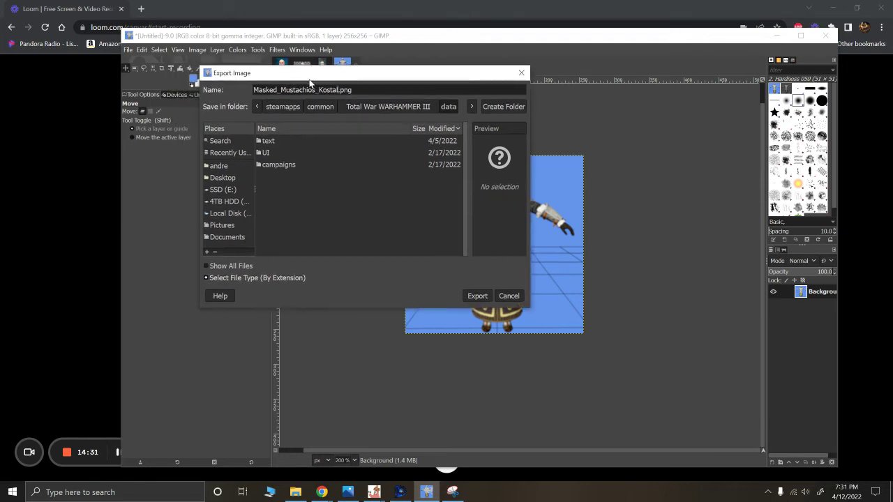
click(381, 494)
click(416, 458)
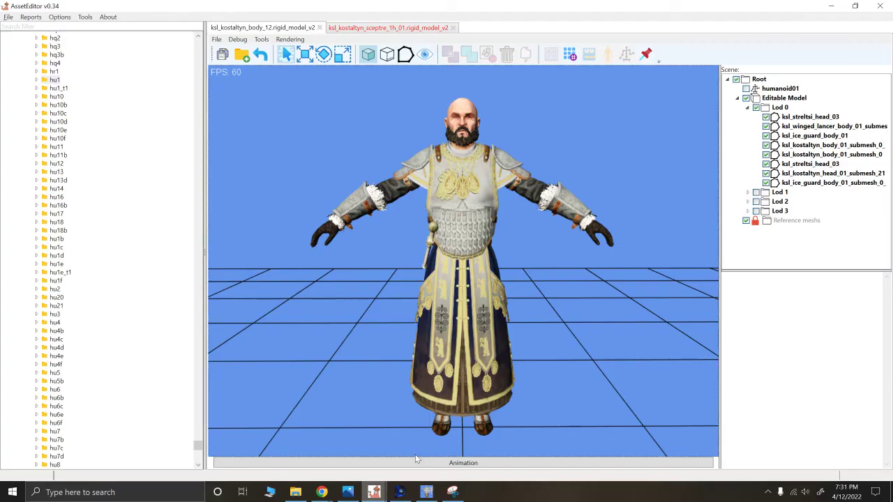
click(426, 492)
drag(409, 73, 436, 84)
drag(428, 36, 450, 78)
click(365, 101)
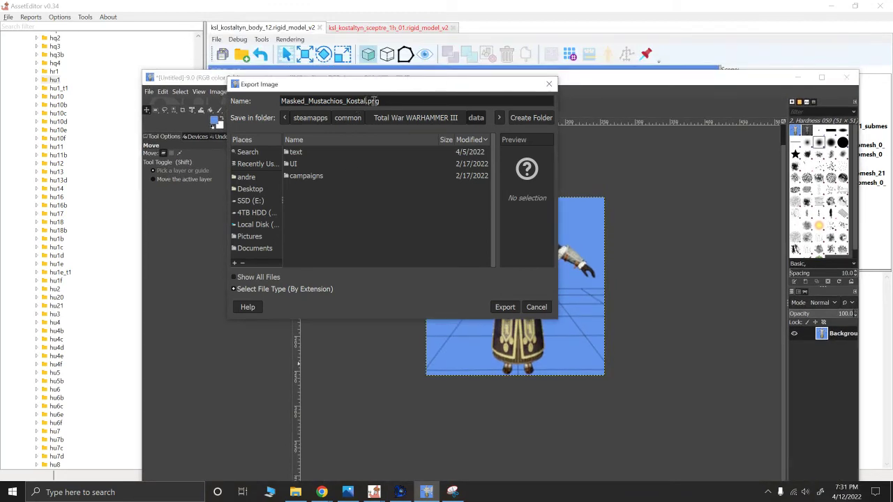
text(altyn_Reskin)
click(504, 308)
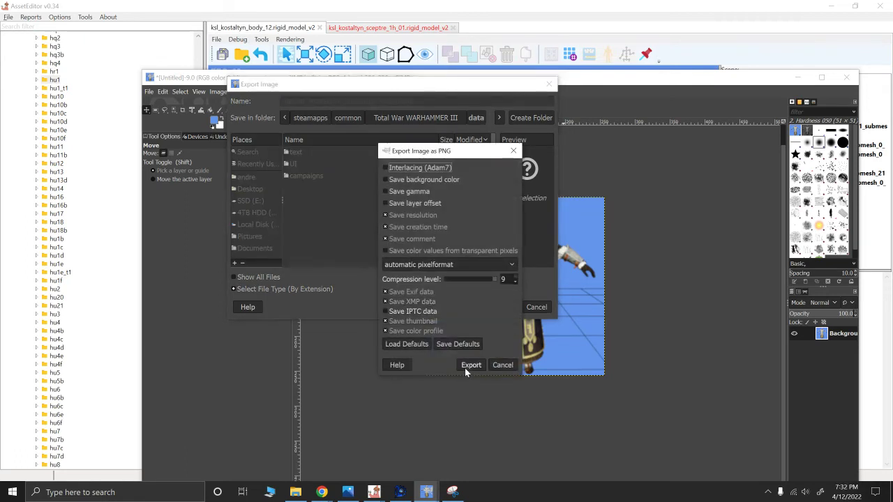
click(469, 365)
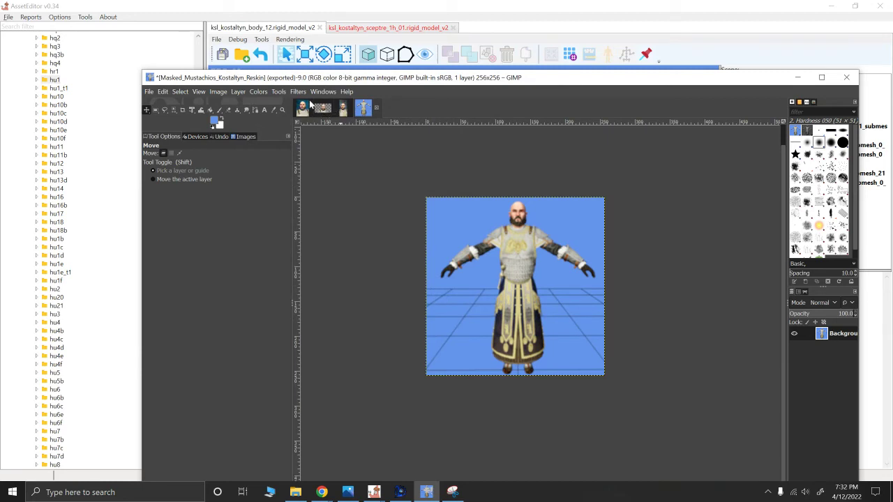
- Switch to the unknown.pack window in RPFM and rename the faction_leaders portrait as wh3_main_ksl_kost1altyn.png
click(313, 109)
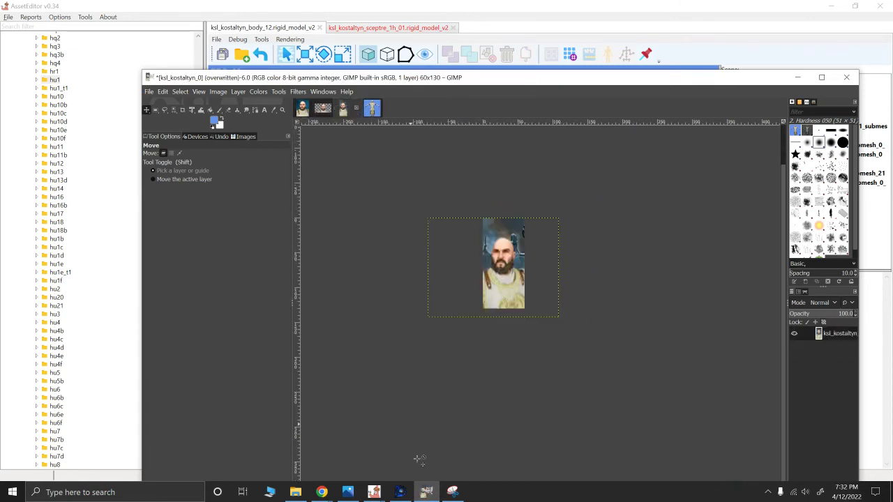
click(400, 492)
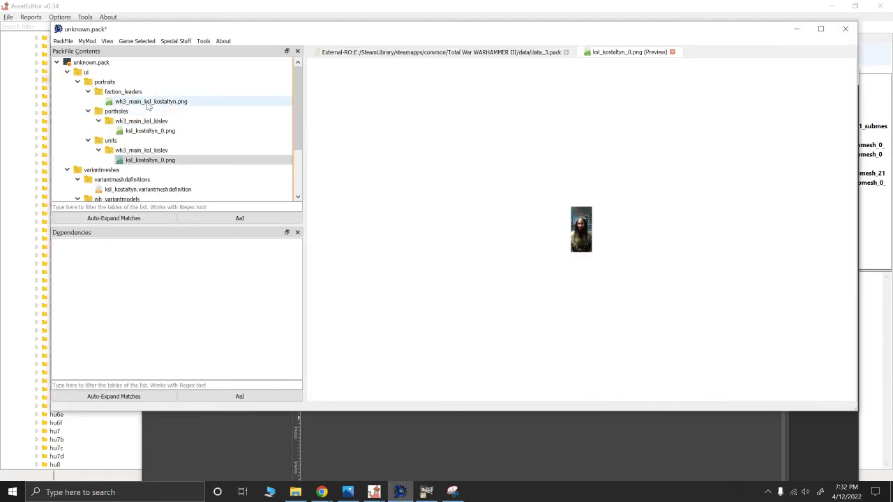
click(147, 102)
right_click(147, 102)
click(178, 147)
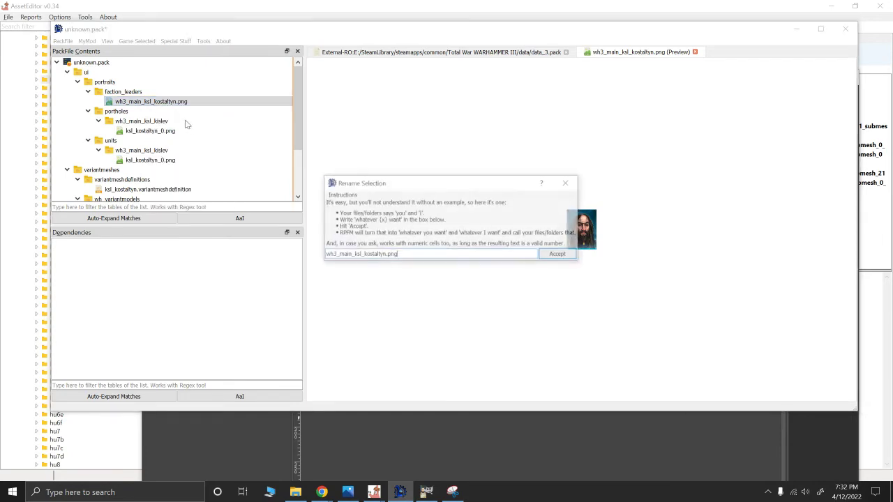
click(373, 256)
text(1)
click(555, 255)
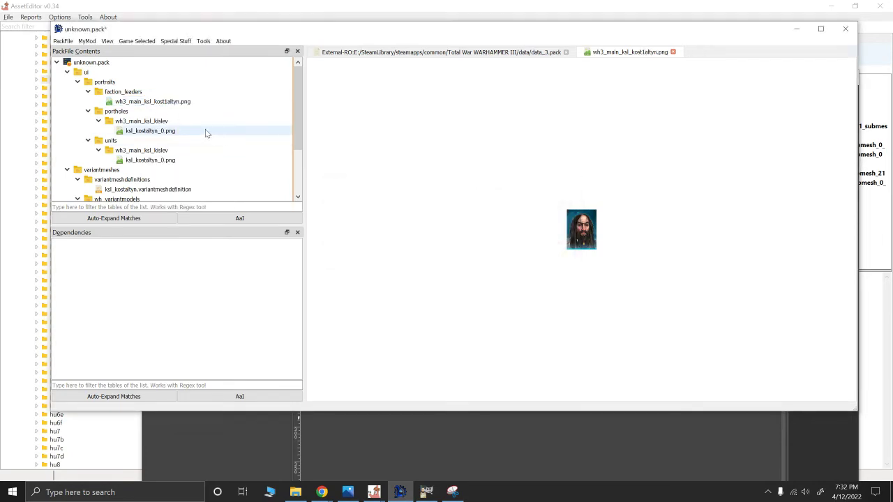
- Rename the portrait in portholes/wh3_main_ksl_kislev as ksl_kostalty1n_0.png
right_click(162, 133)
click(178, 176)
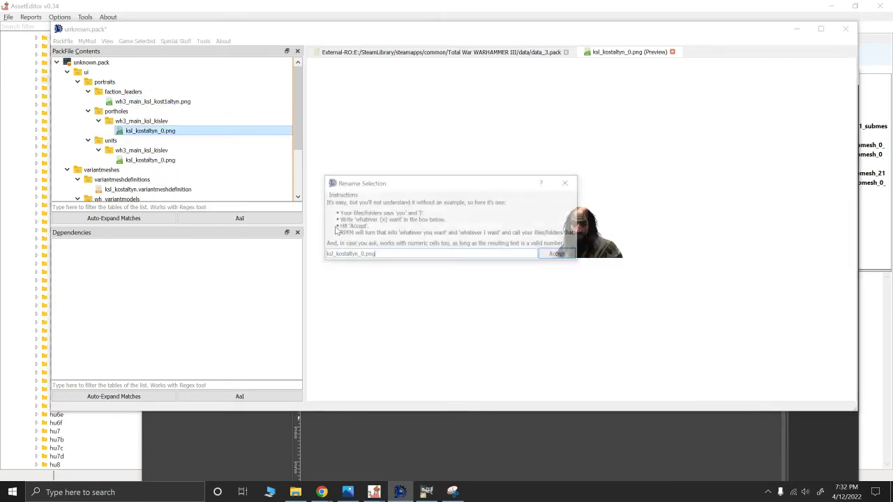
click(357, 254)
text(1)
click(557, 254)
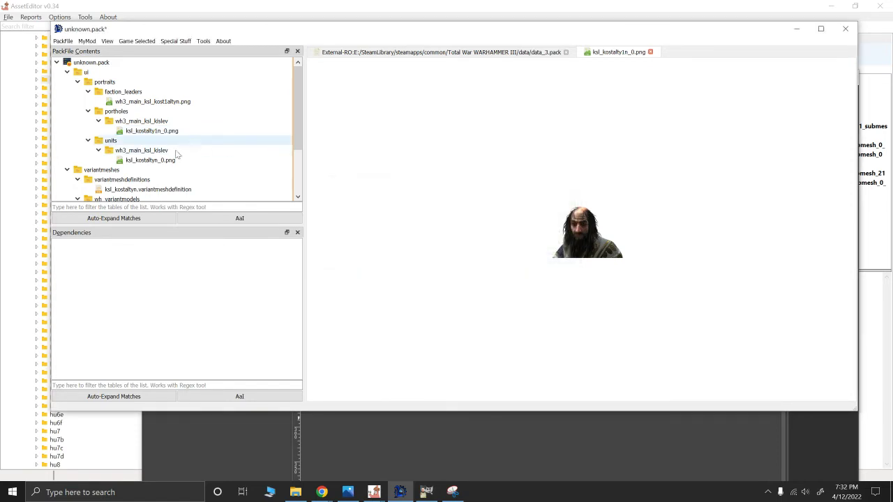
- Rename the portrait in units/wh3_main_ksl_kislev as ksl_kosta1ltyn_0.png
right_click(172, 160)
click(194, 211)
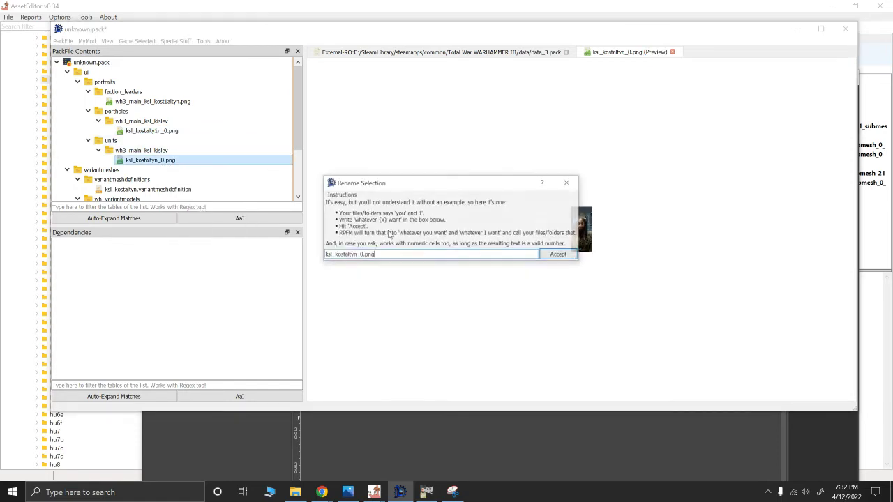
click(348, 254)
text(1)
click(557, 254)
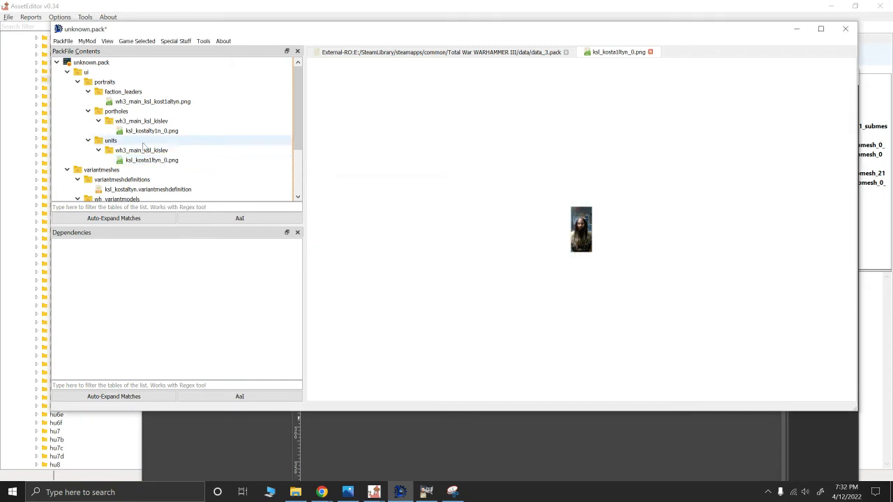
- Add the original wh3_main_ksl_kostaltyn.png from Screwing Around/ui/portraits/faction_leaders to the pack's faction_leaders folder
right_click(127, 152)
click(124, 103)
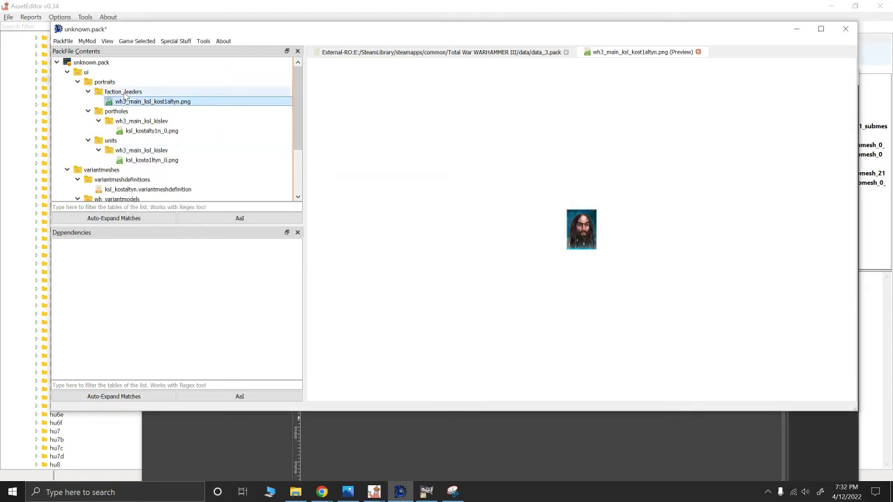
click(124, 93)
right_click(125, 94)
mouse_move(149, 103)
click(233, 99)
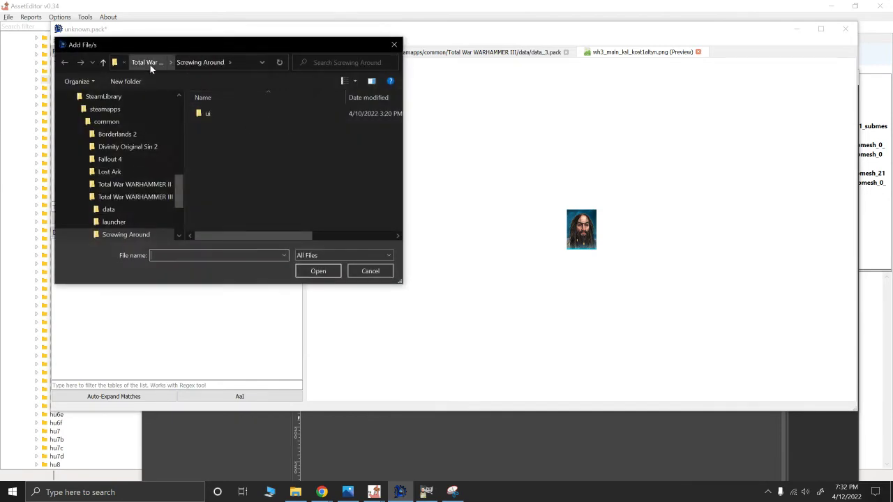
double_click(204, 114)
double_click(208, 114)
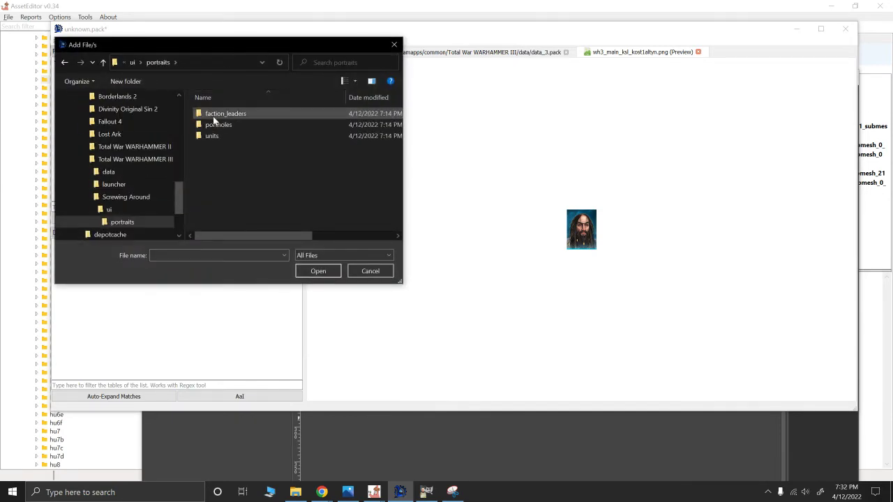
double_click(223, 113)
double_click(217, 122)
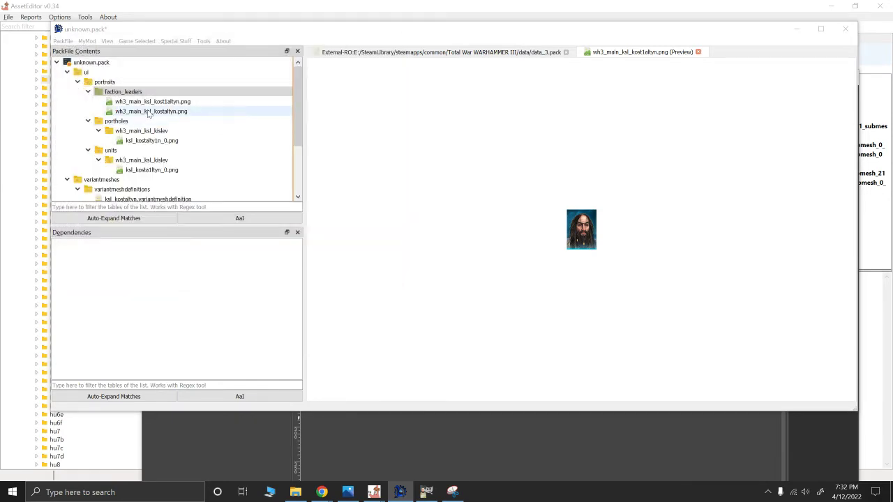
- Add ksl_kostaltyn_0.png from the extracted portholes/wh3_main_ksl_kislev folder to the matching pack folder and preview it against the renamed portrait
click(141, 134)
right_click(141, 134)
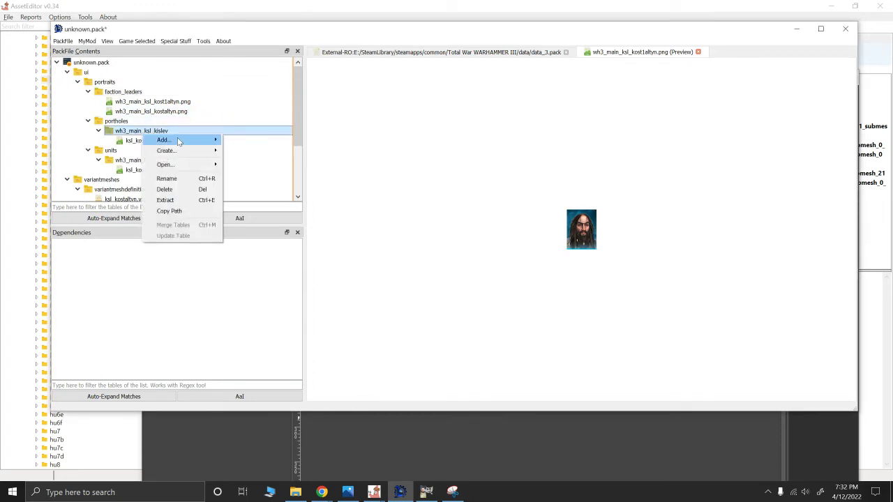
mouse_move(168, 139)
click(263, 143)
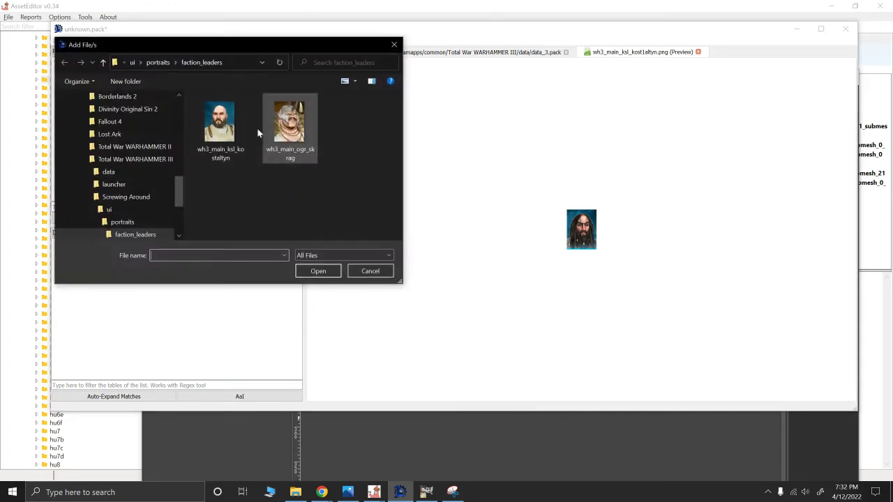
click(160, 63)
double_click(220, 126)
double_click(208, 113)
click(205, 112)
double_click(219, 125)
click(153, 141)
click(152, 151)
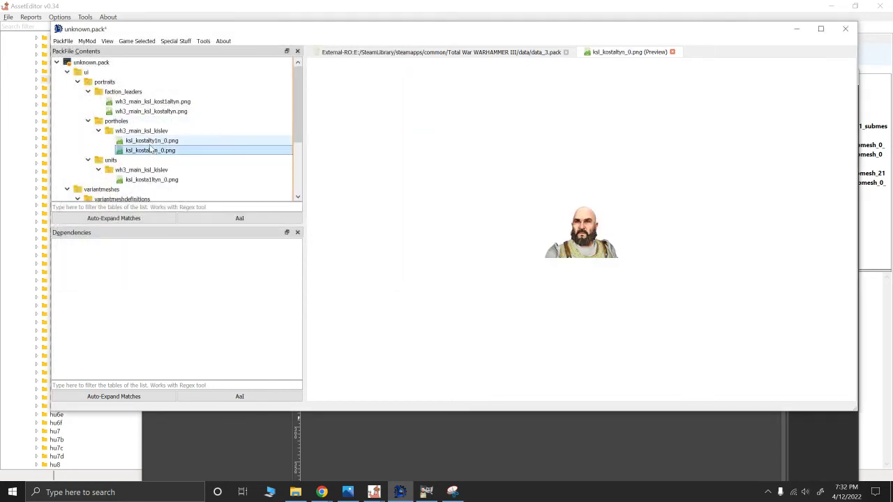
- Add ksl_kostaltyn_0.png from the extracted units/wh3_main_ksl_kislev folder to the pack's units/wh3_main_ksl_kislev folder
click(139, 171)
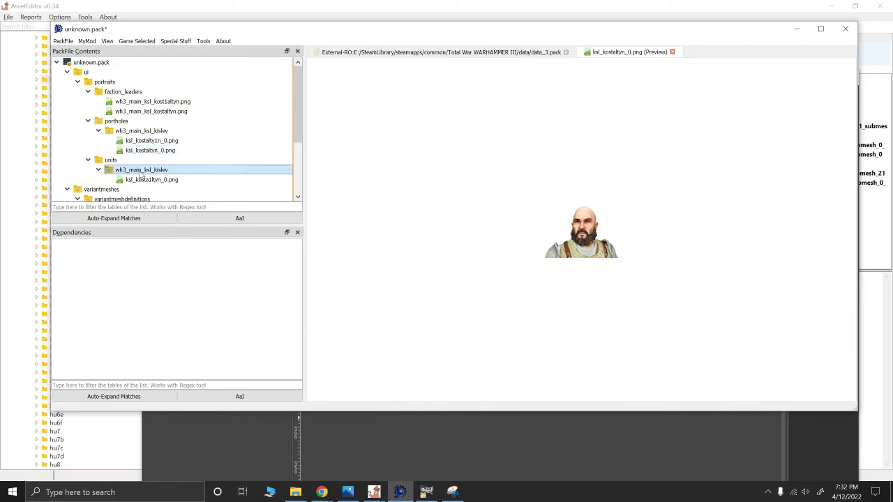
right_click(140, 174)
mouse_move(178, 178)
click(241, 176)
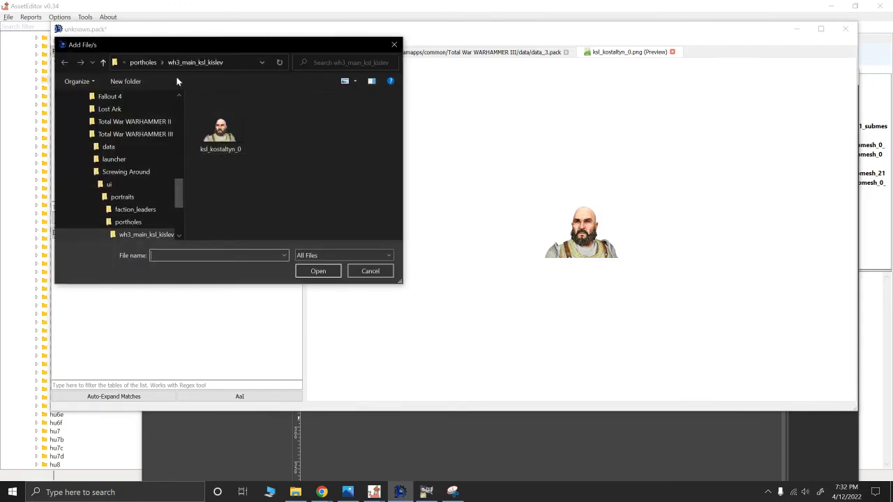
click(136, 62)
click(140, 62)
click(160, 63)
double_click(213, 136)
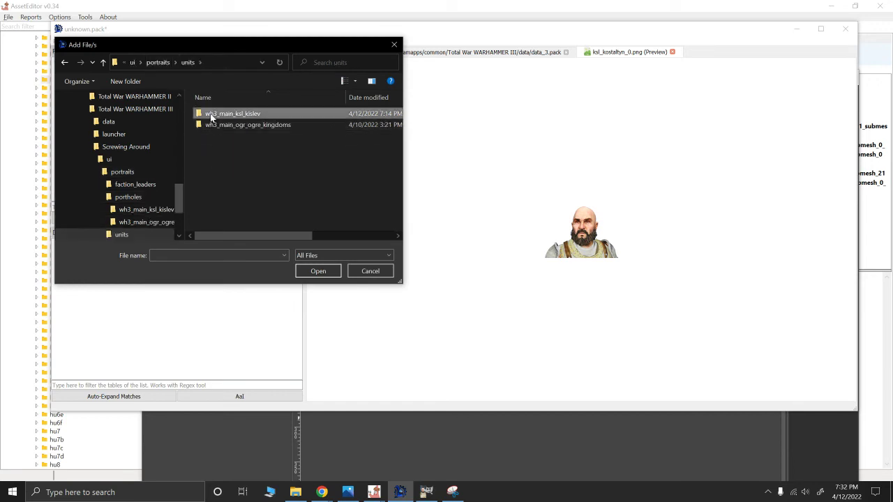
double_click(213, 115)
double_click(220, 124)
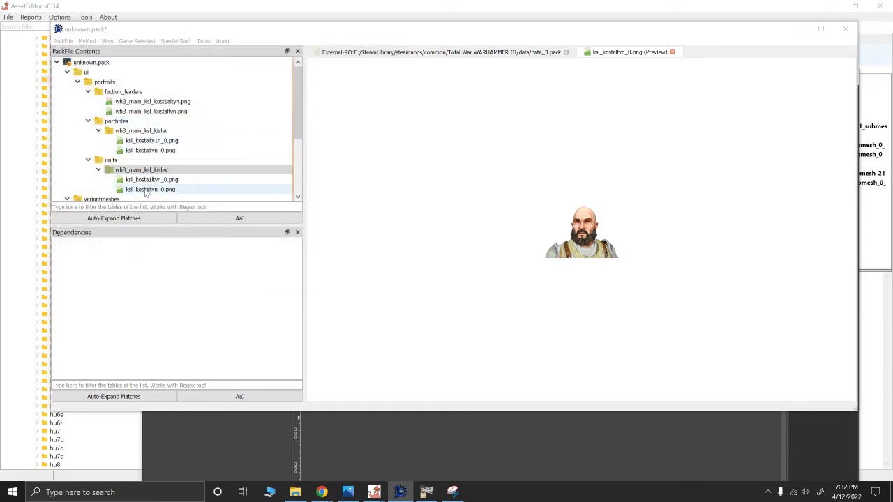
- Compare the two portraits in units/wh3_main_ksl_kislev and delete ksl_kosta1ltyn_0.png
click(148, 182)
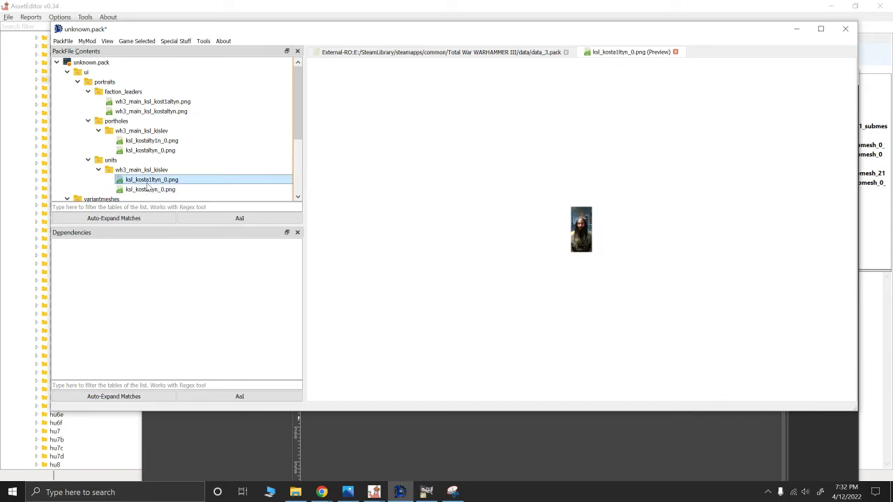
click(147, 189)
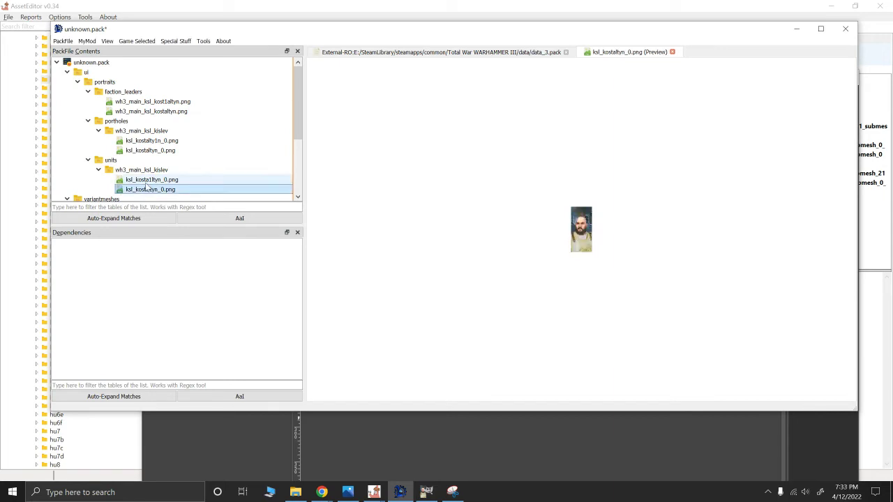
click(146, 183)
click(148, 191)
click(153, 180)
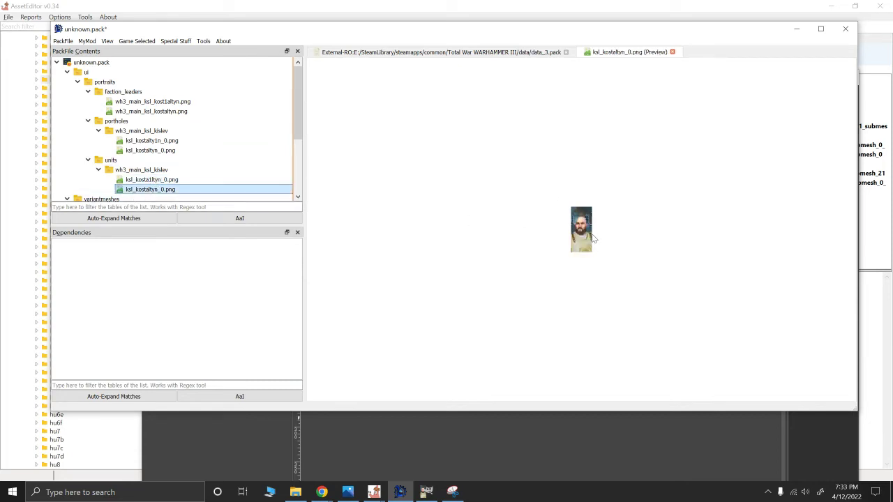
key(Down)
click(147, 180)
right_click(147, 180)
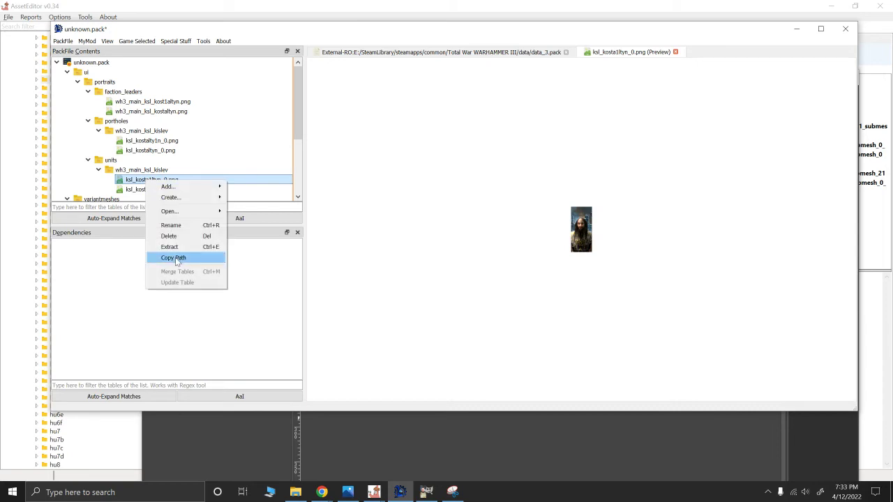
click(169, 235)
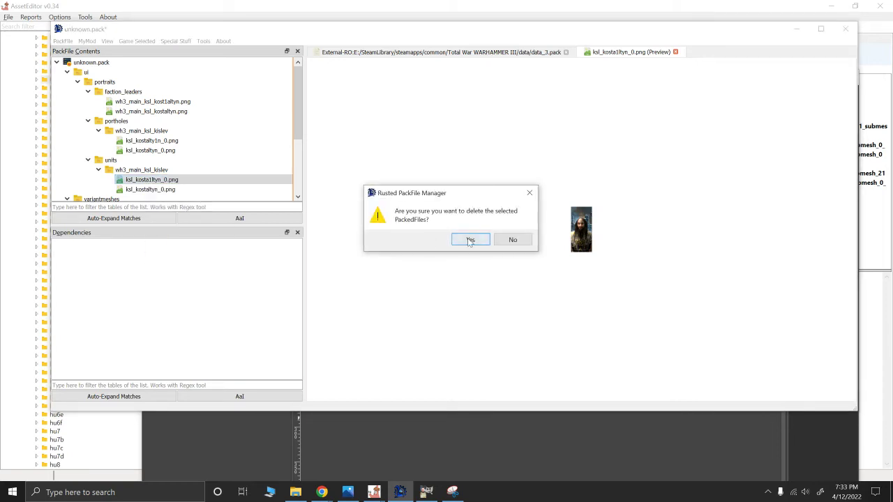
click(470, 240)
- Delete ksl_kostalty1n_0.png from portholes/wh3_main_ksl_kislev
click(147, 140)
right_click(146, 141)
click(180, 197)
click(470, 239)
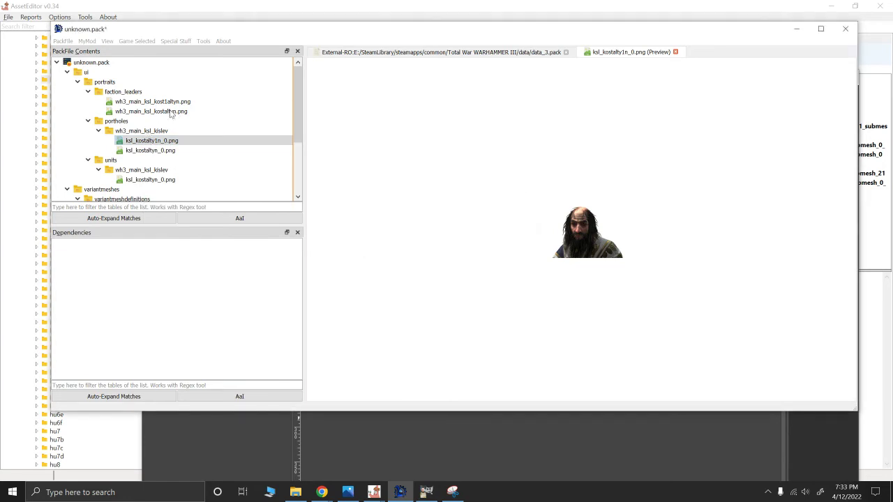
- Delete wh3_main_ksl_kost1altyn.png from the faction_leaders folder
click(152, 102)
right_click(166, 102)
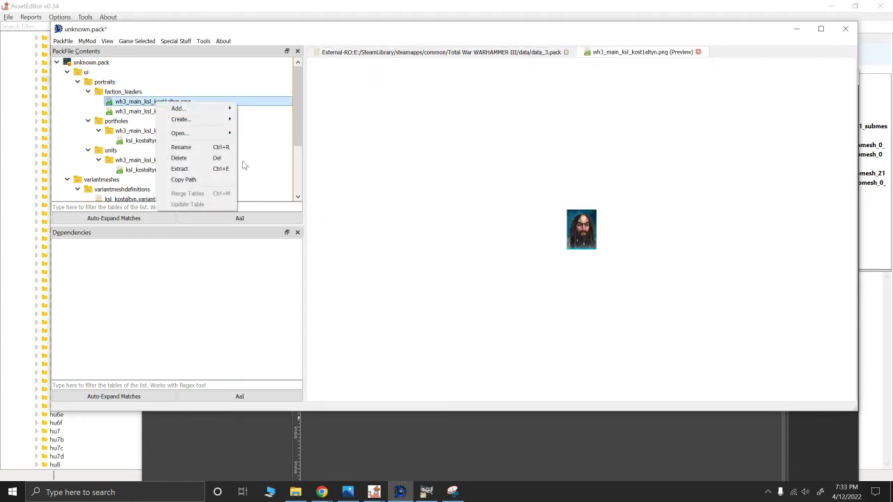
click(188, 158)
click(469, 240)
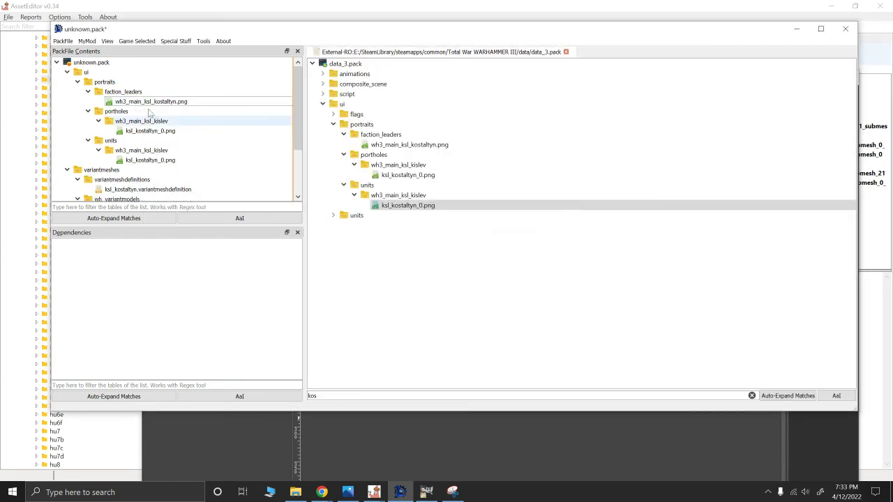
- Review the pack's variantmeshes contents and the model paths in ksl_kostaltyn.variantmeshdefinition
scroll(137, 185, down, 3)
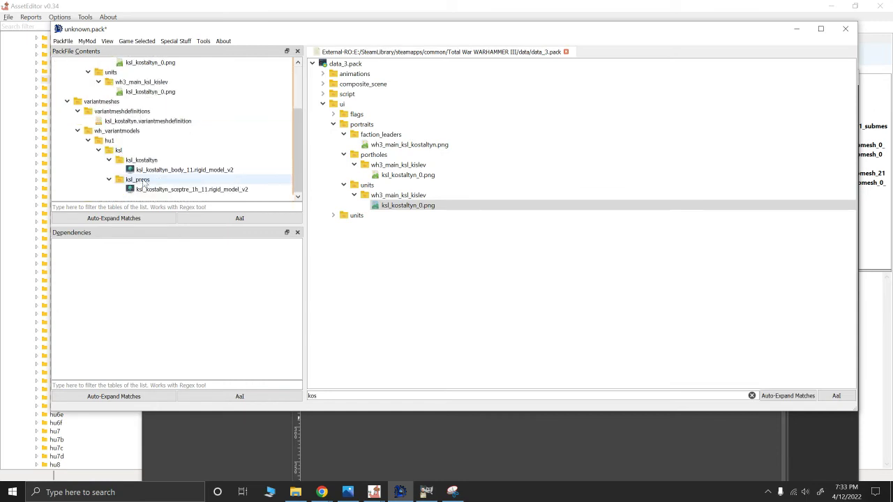
click(131, 122)
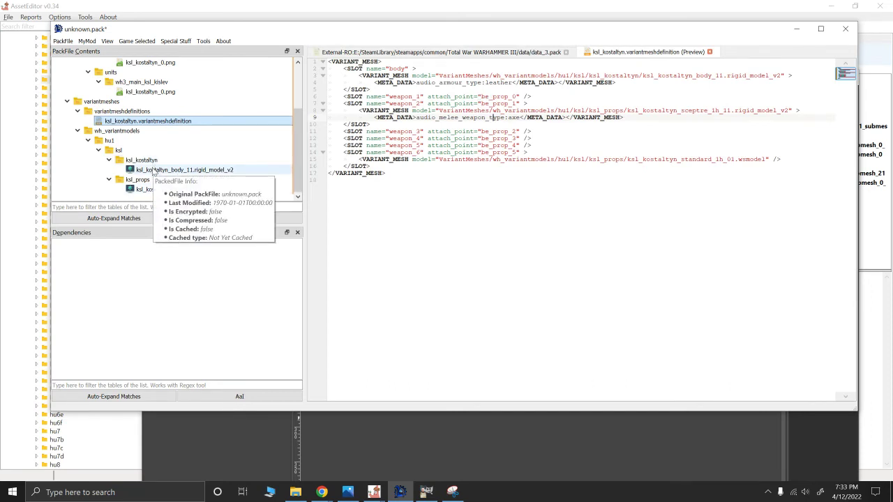
scroll(148, 172, up, 3)
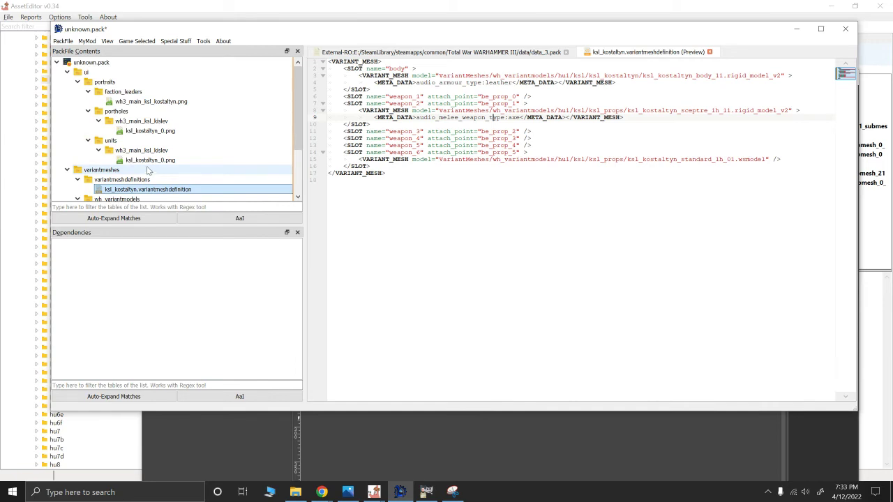
- Save the pack as Masked_Mustachios_Kostaltyn_Reskin.pack in the Total War WARHAMMER III data folder
click(65, 42)
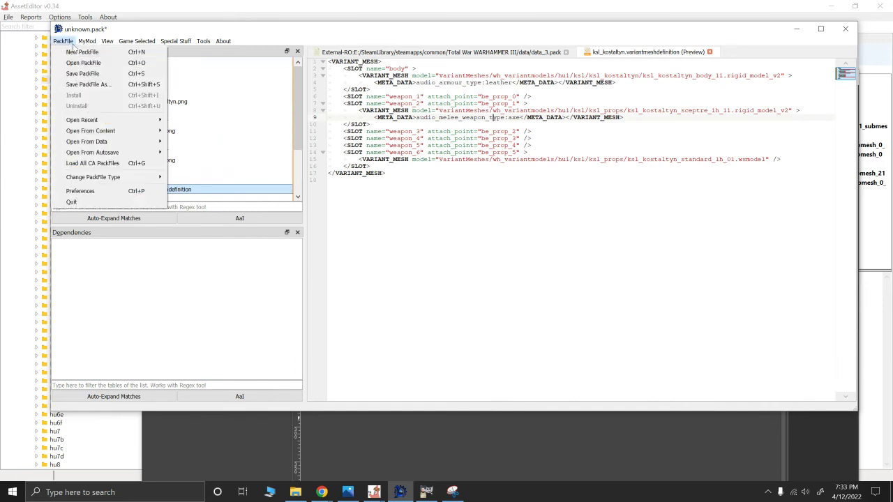
click(82, 84)
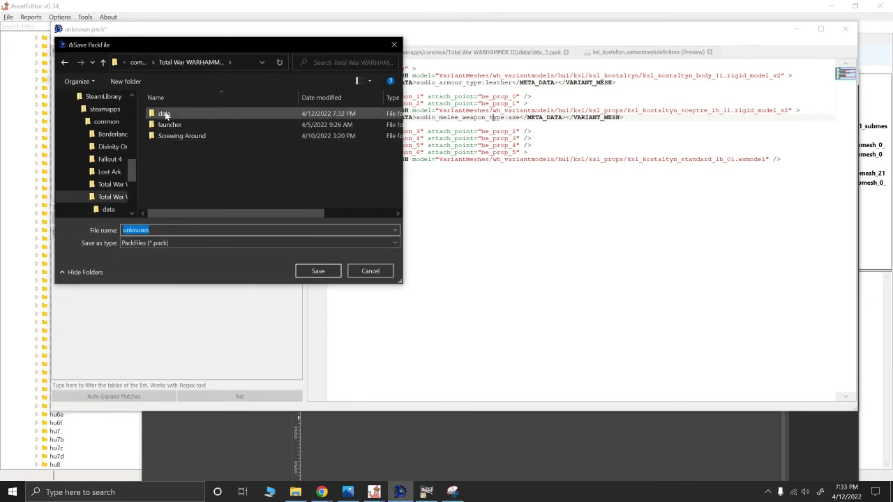
click(140, 64)
double_click(199, 170)
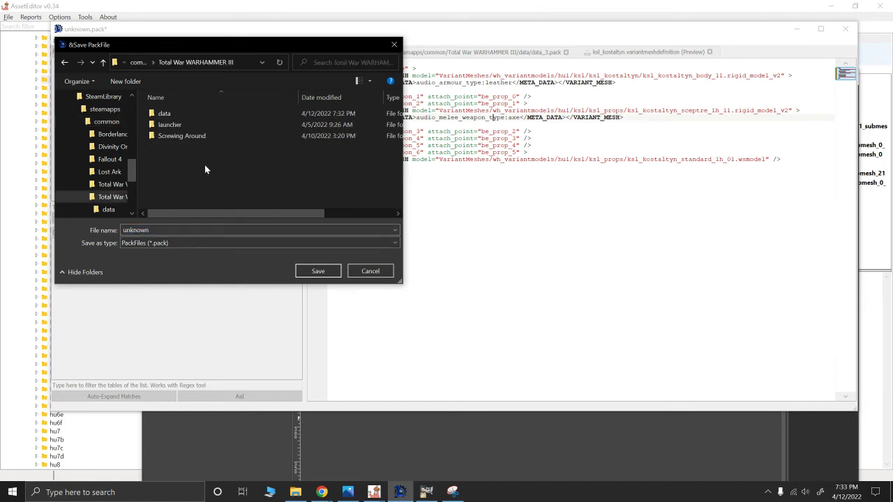
double_click(175, 113)
scroll(181, 151, down, 5)
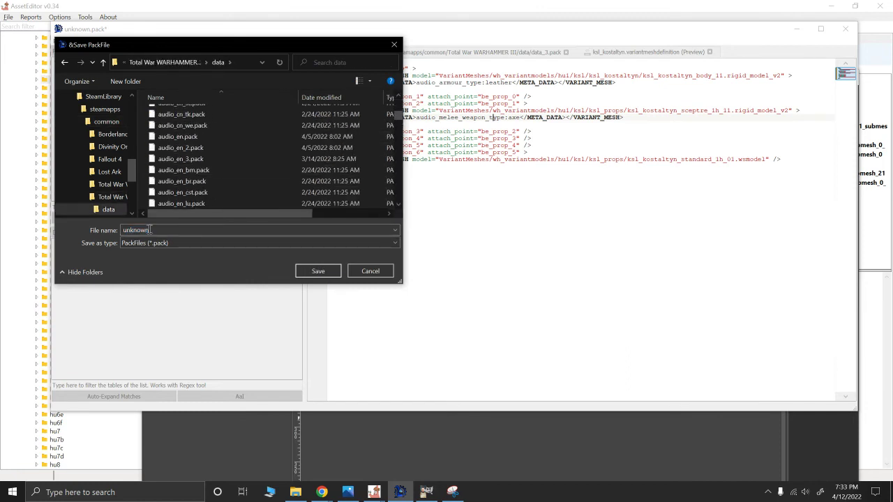
double_click(149, 230)
text(Mask)
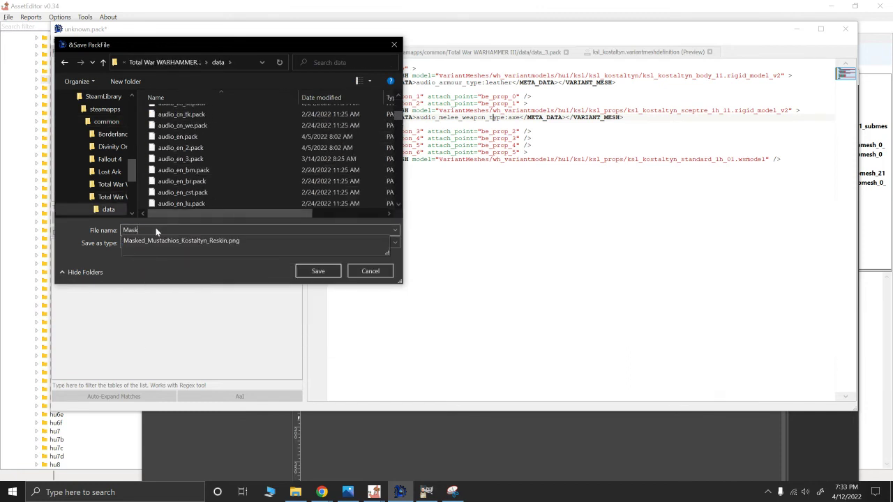
key(Down)
key(BackSpace)
key(BackSpace)
click(319, 272)
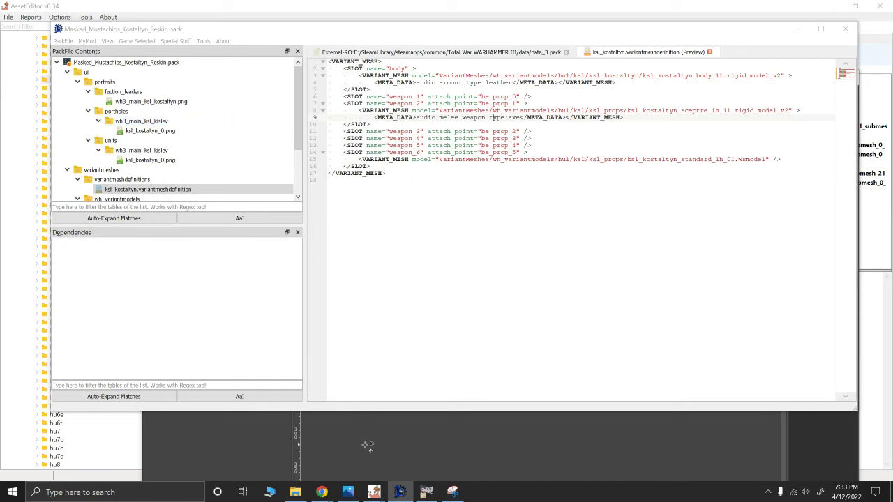
- Switch to Steam and launch Total War: WARHAMMER III from the library
click(134, 496)
text(steam)
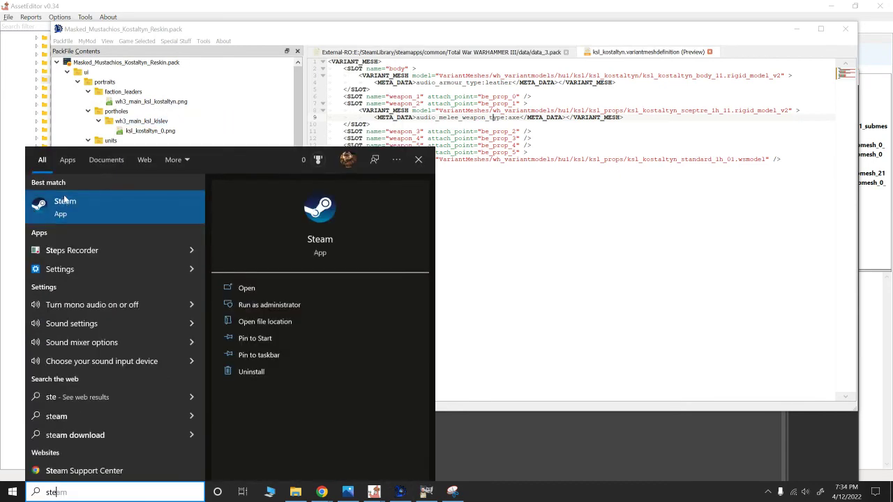
key(Return)
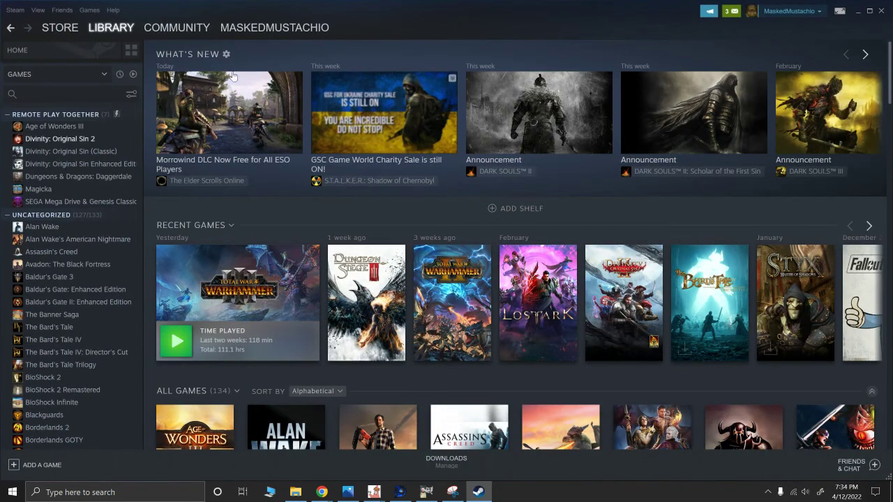
mouse_move(114, 30)
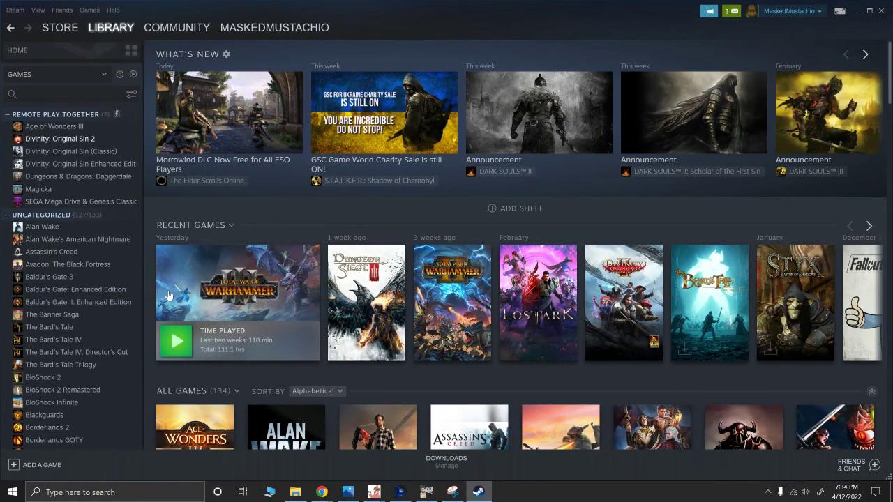
click(180, 333)
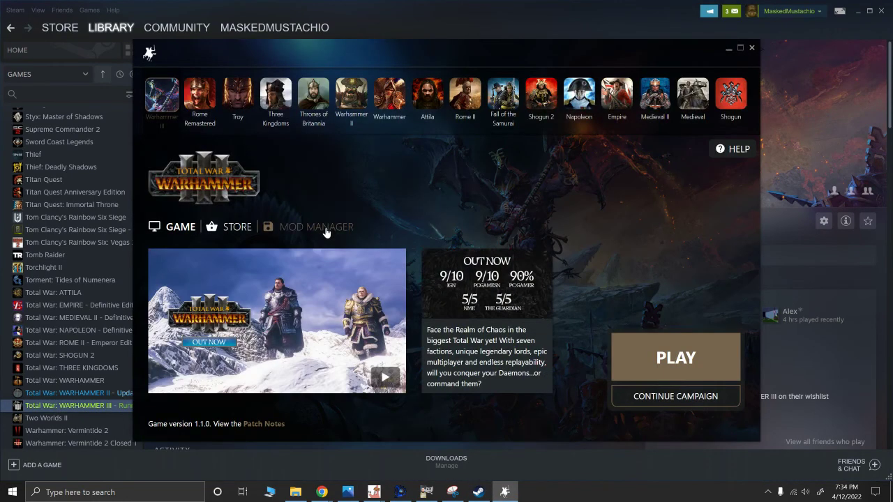
- Upload Masked_Mustachios_Kostaltyn_Reskin.pack from the mod manager to the Steam Workshop with the Graphical tag, accepting the modding terms
click(342, 227)
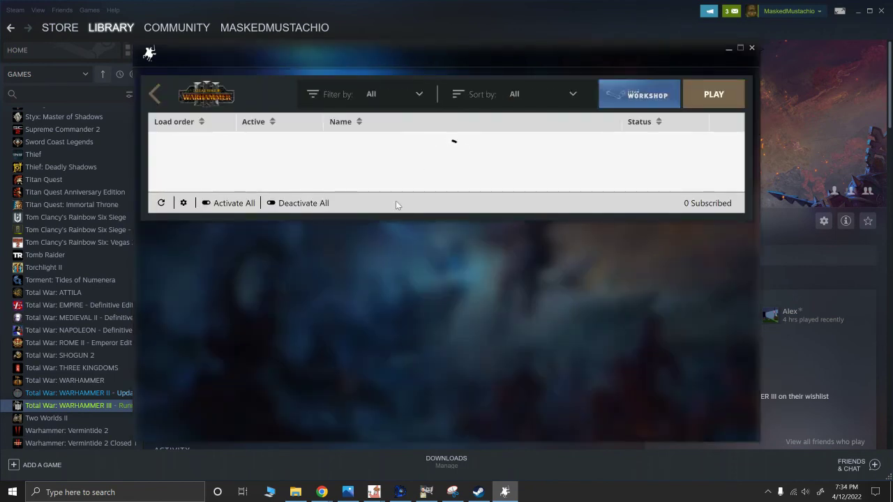
click(282, 154)
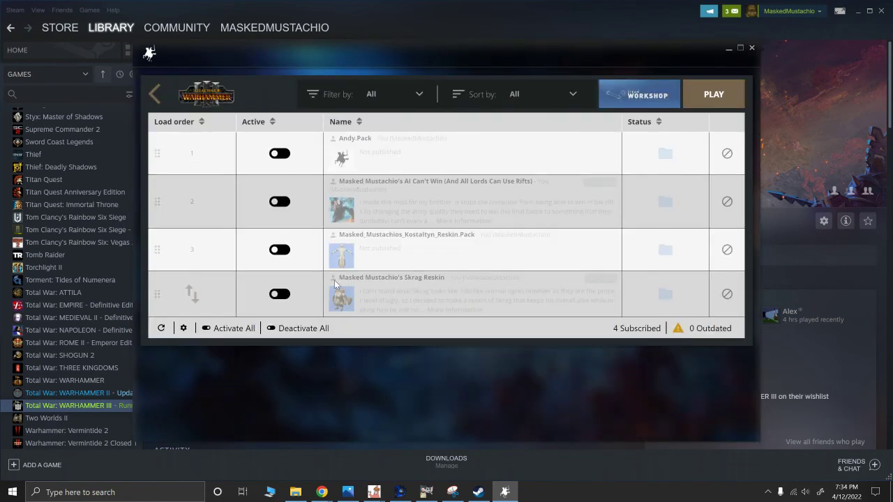
click(665, 249)
click(565, 328)
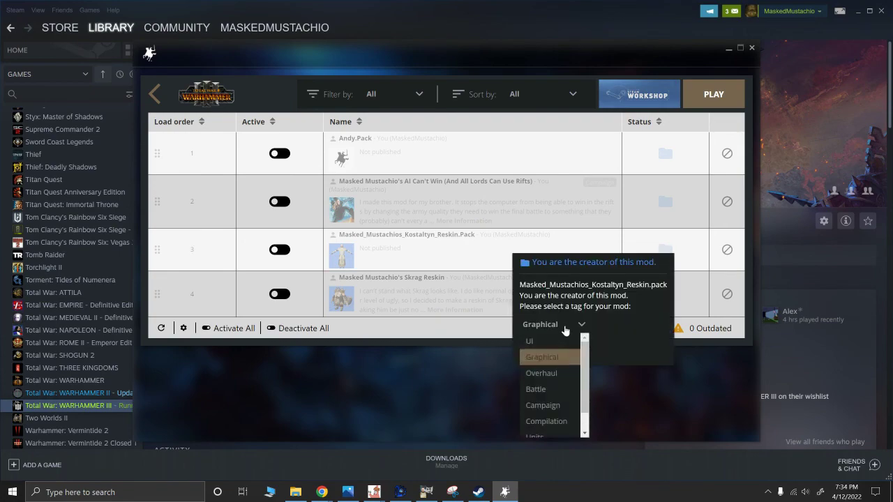
click(565, 329)
click(545, 349)
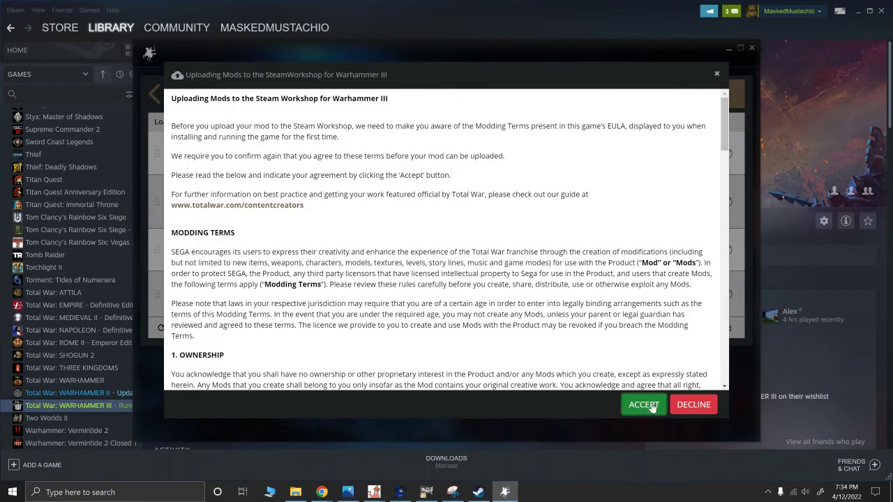
click(643, 405)
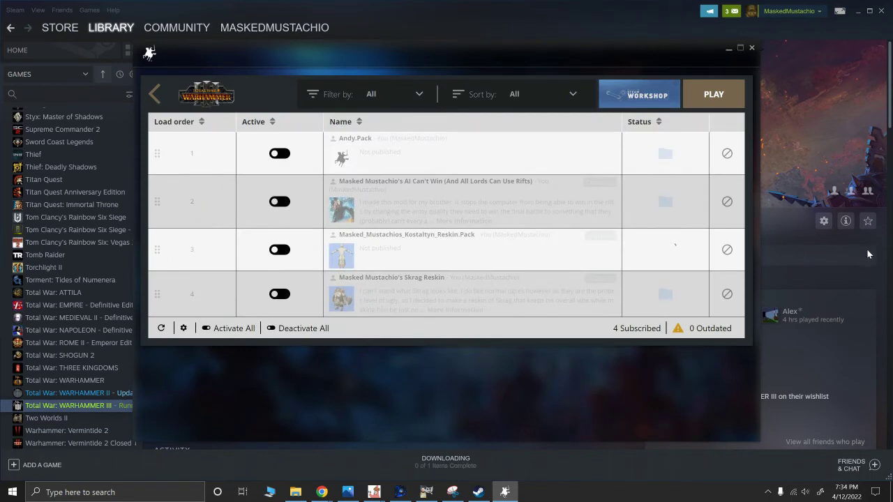
- Switch to Steam and open the Masked_Mustachios_Kostaltyn_Reskin.pack item from the posted files in the Total War: WARHAMMER III Workshop
click(782, 239)
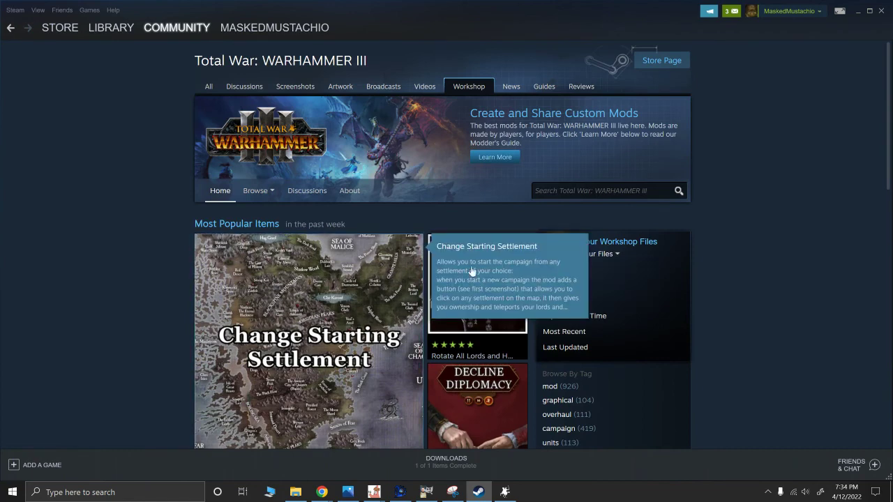
mouse_move(592, 256)
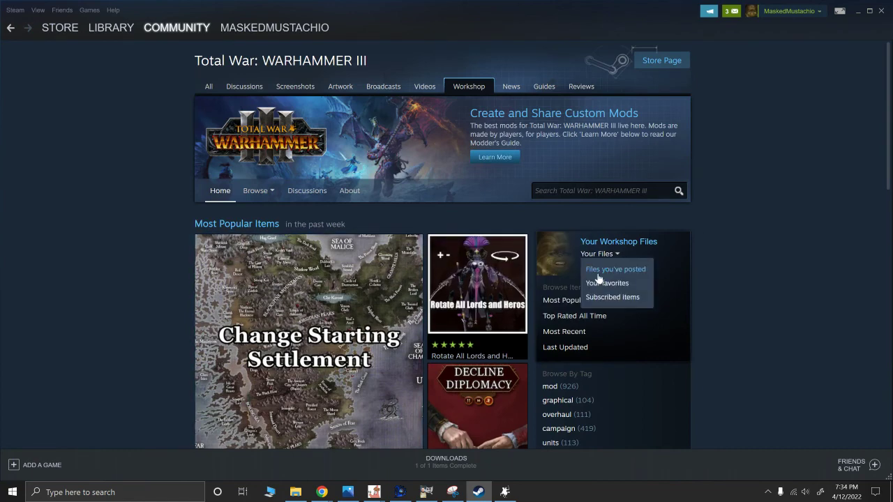
click(599, 272)
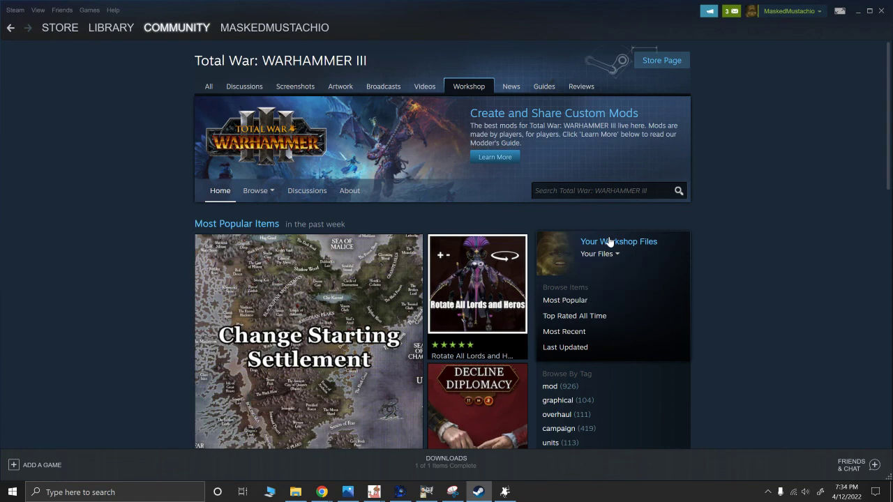
click(256, 229)
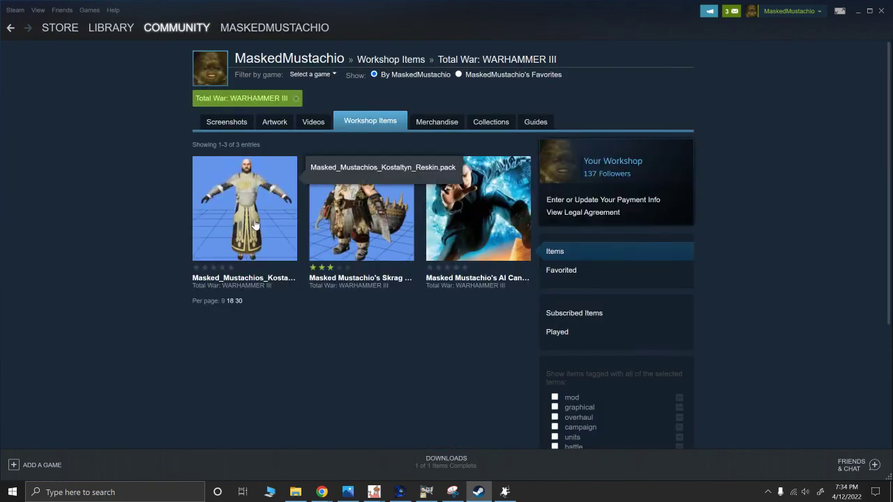
- Review the Kostaltyn reskin's Workshop page, including its owner controls and the available visibility options
scroll(361, 159, down, 2)
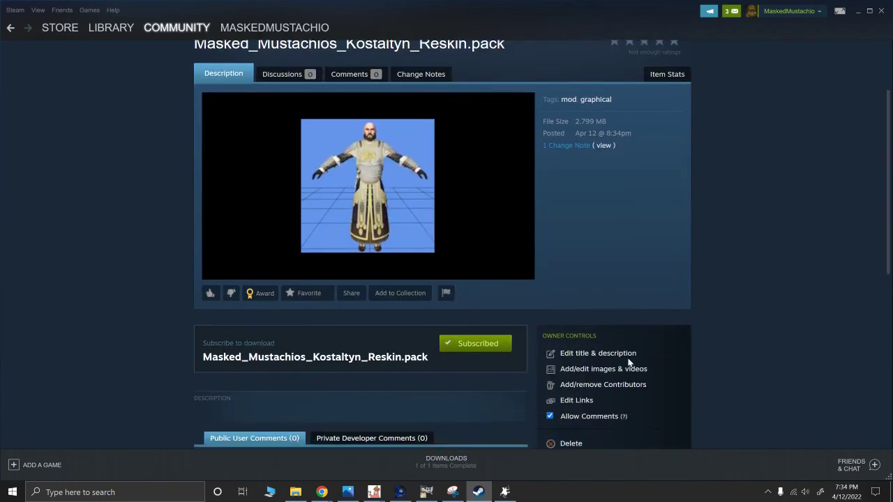
scroll(583, 347, down, 5)
click(643, 191)
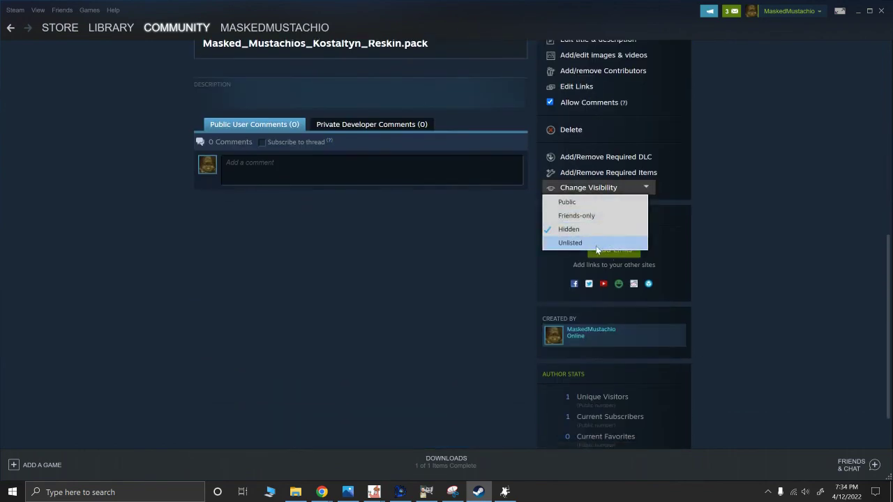
scroll(516, 237, up, 4)
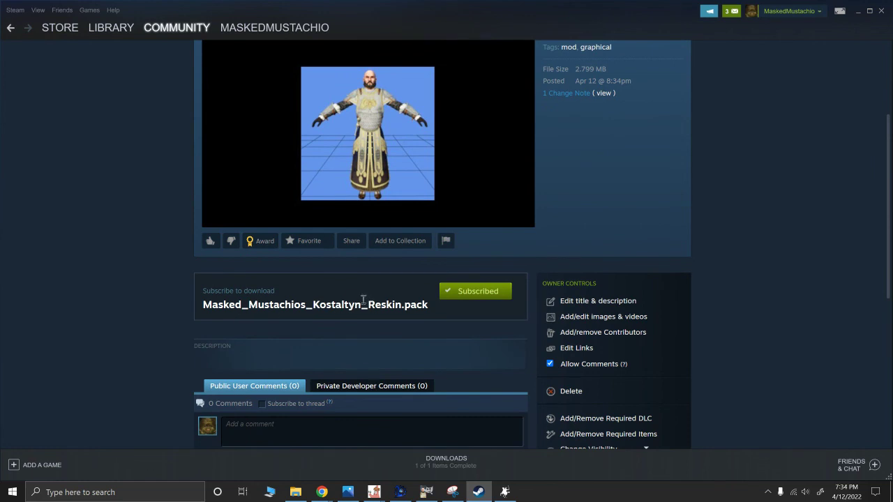
scroll(347, 300, up, 1)
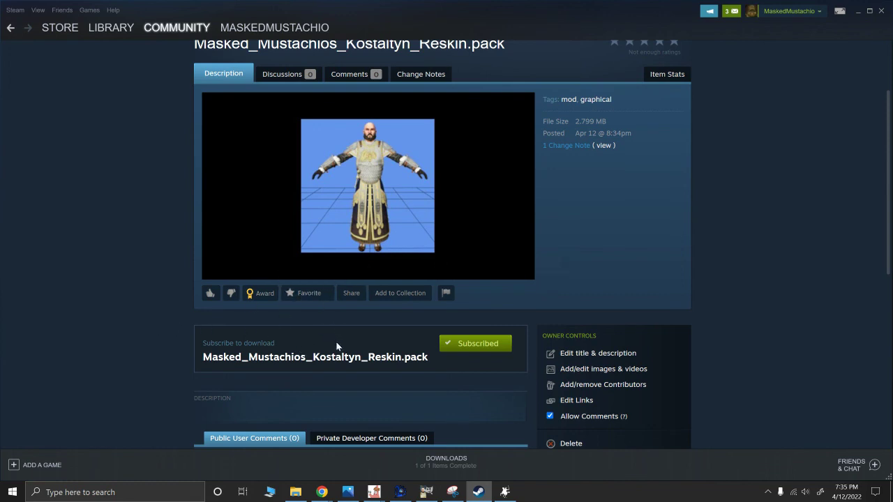
mouse_move(325, 493)
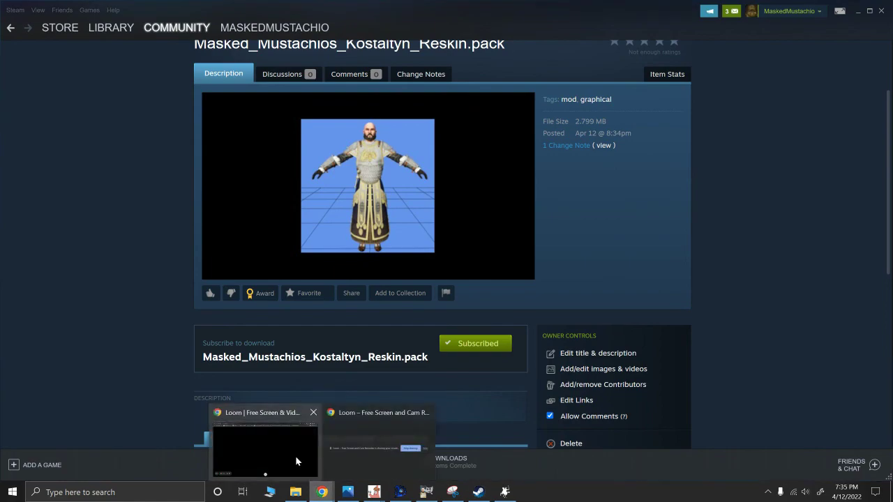